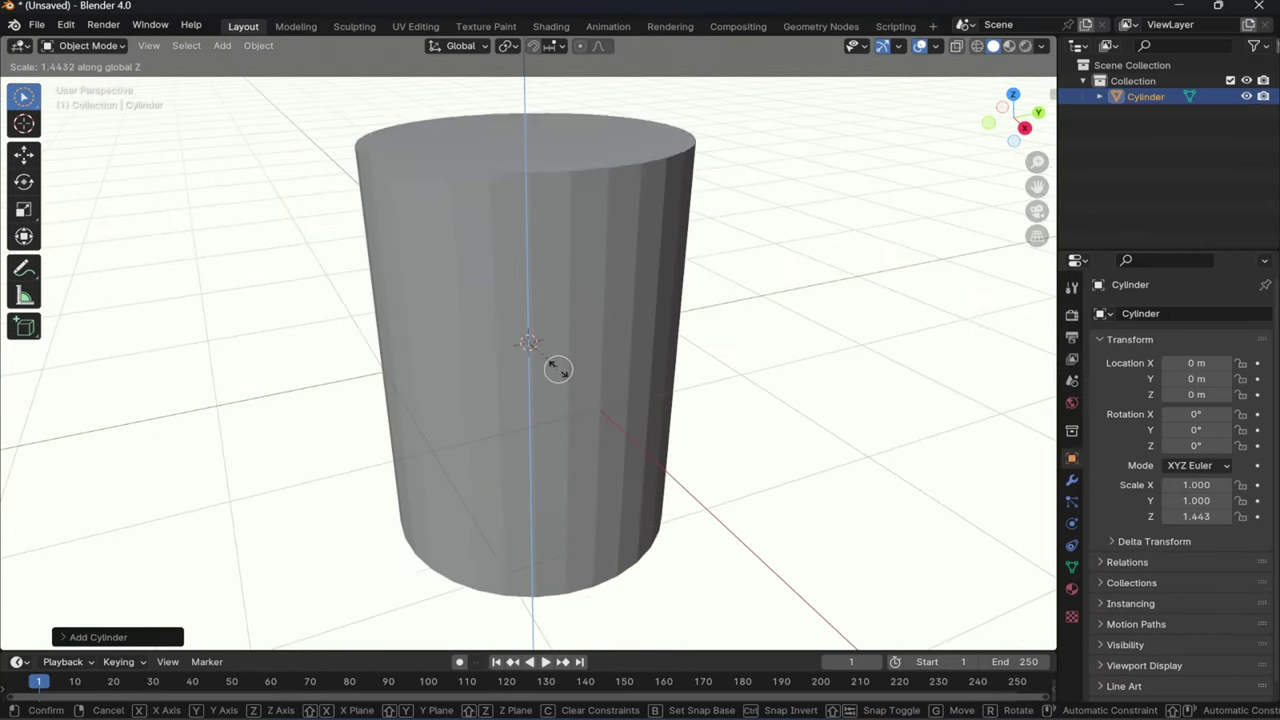
- Flatten the cylinder to a Z scale of about -0.34 and hide the viewport's floor grid
left_click(516, 345)
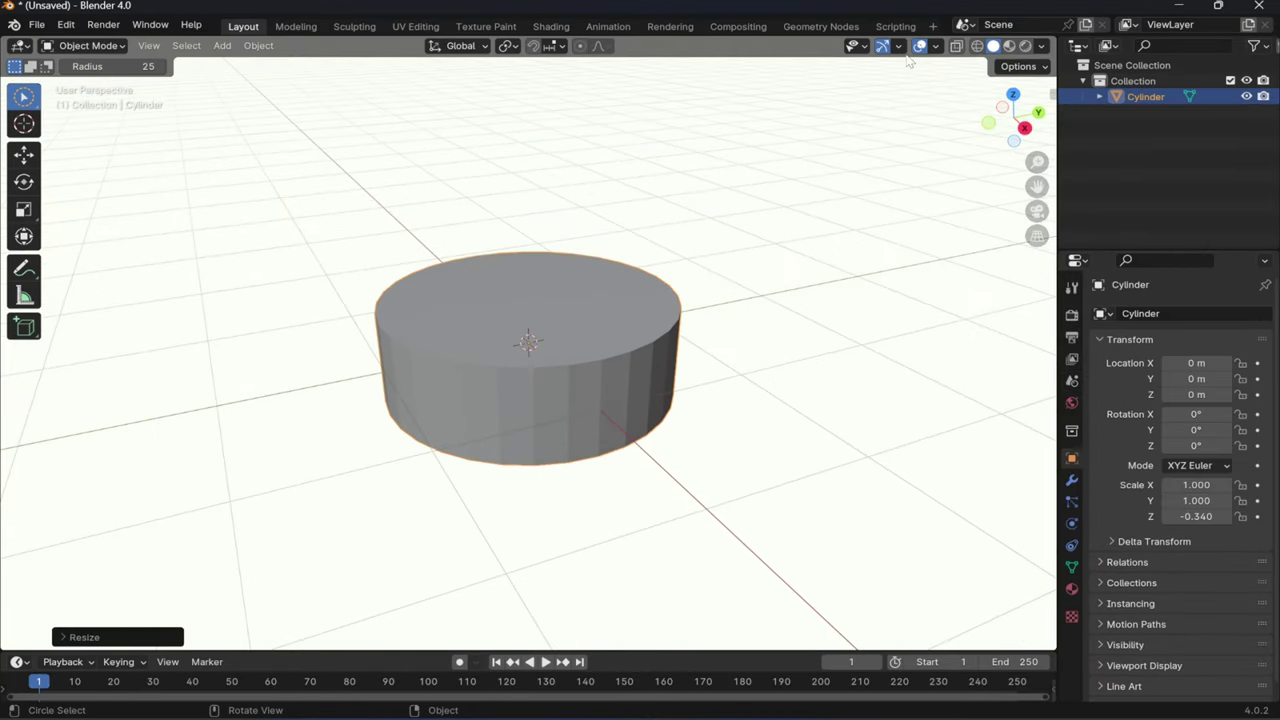
left_click(935, 46)
left_click(901, 121)
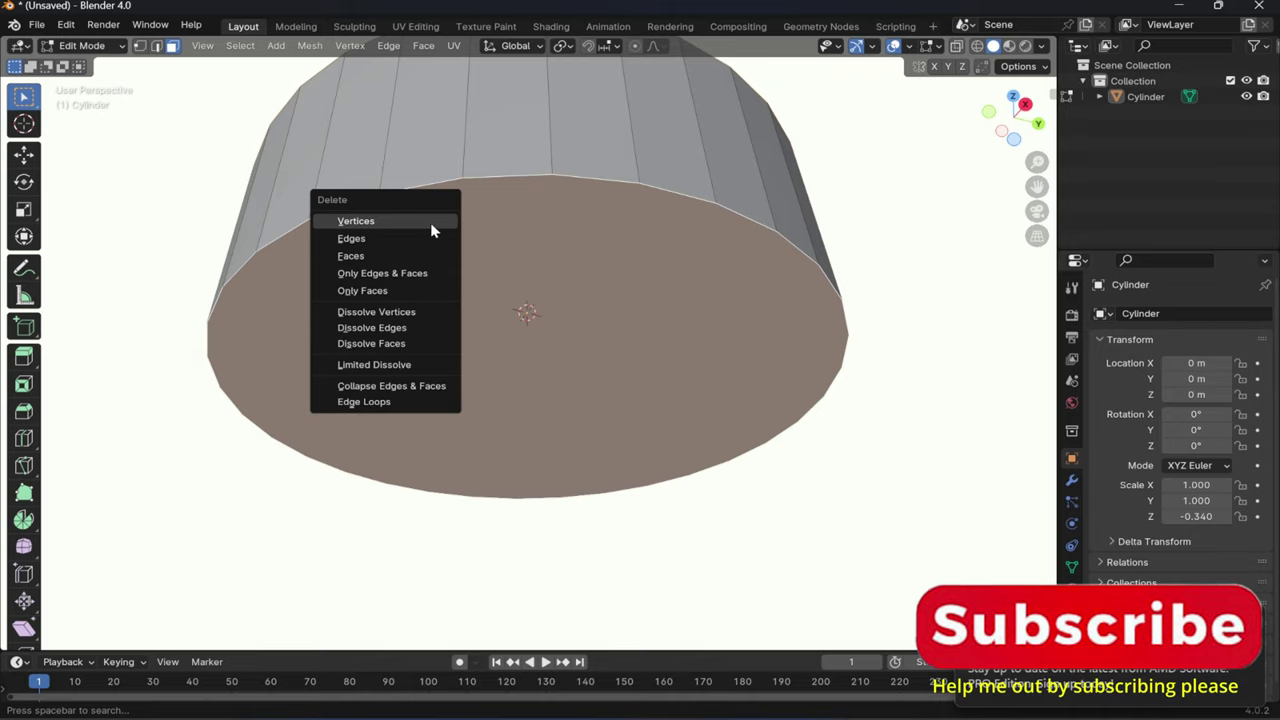
- Delete the cylinder's two cap faces and grid-fill the open upper rim
left_click(431, 254)
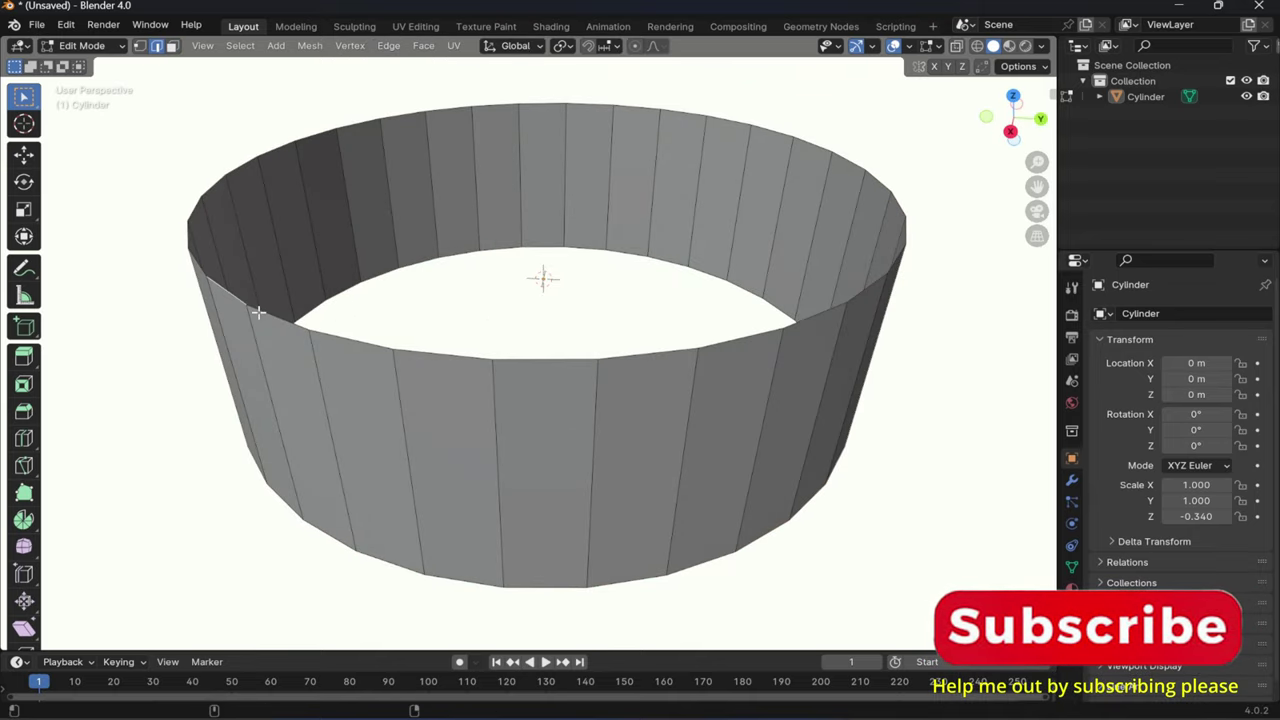
key("ctrl+f")
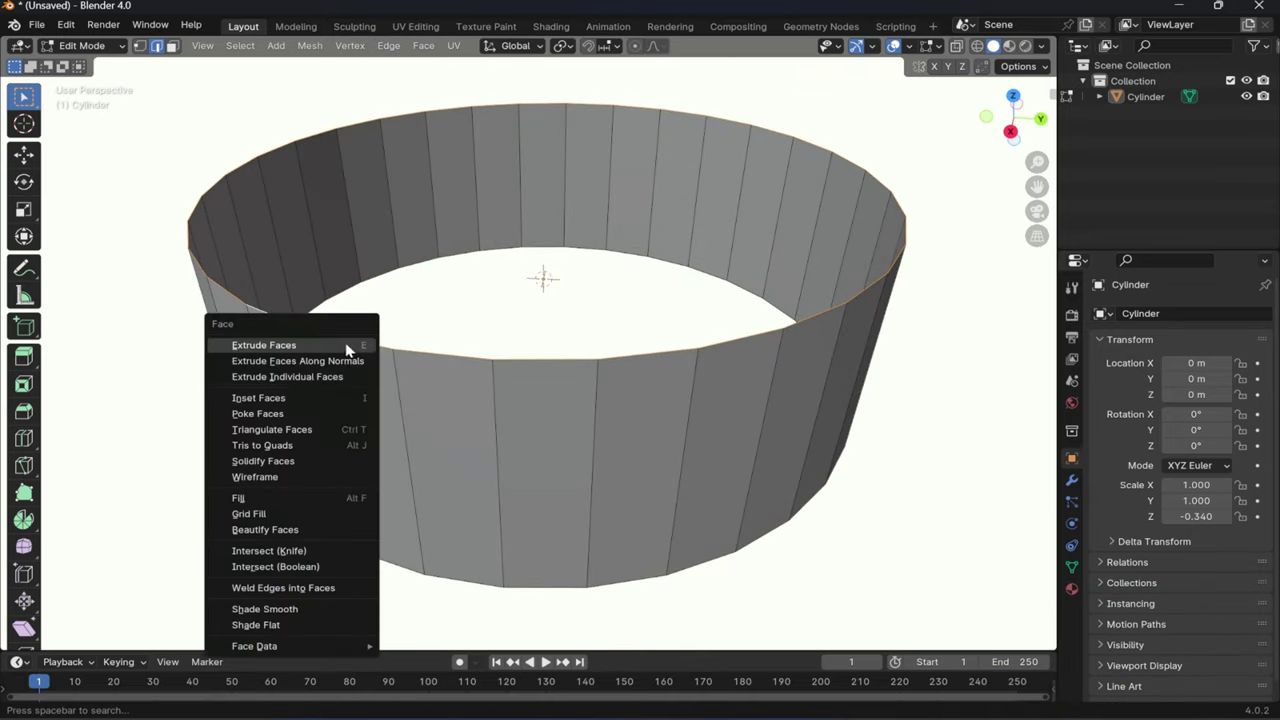
key("i")
right_click(448, 296)
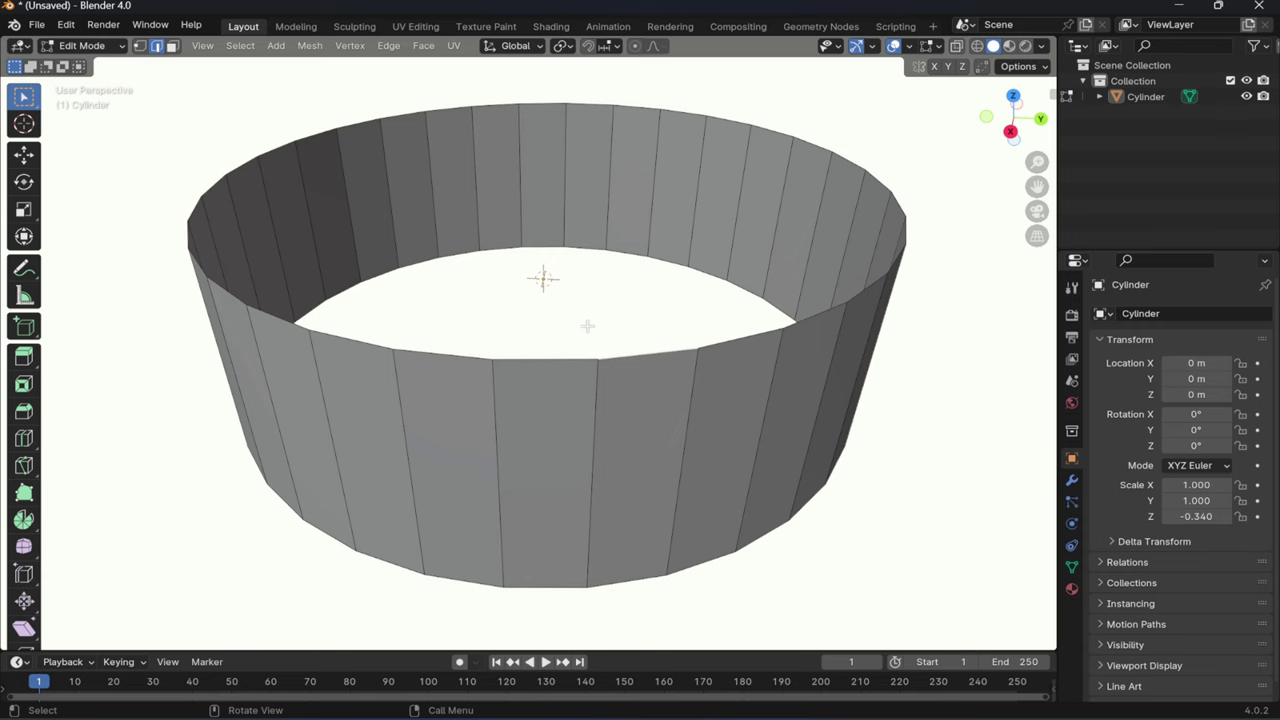
key("ctrl+f")
left_click(500, 443)
left_click(434, 360)
left_click(434, 360, "alt")
key("ctrl+f")
left_click(466, 362)
- Grid-fill the open lower rim of the cylinder
middle_click_drag(468, 378, 476, 312)
left_click(479, 325)
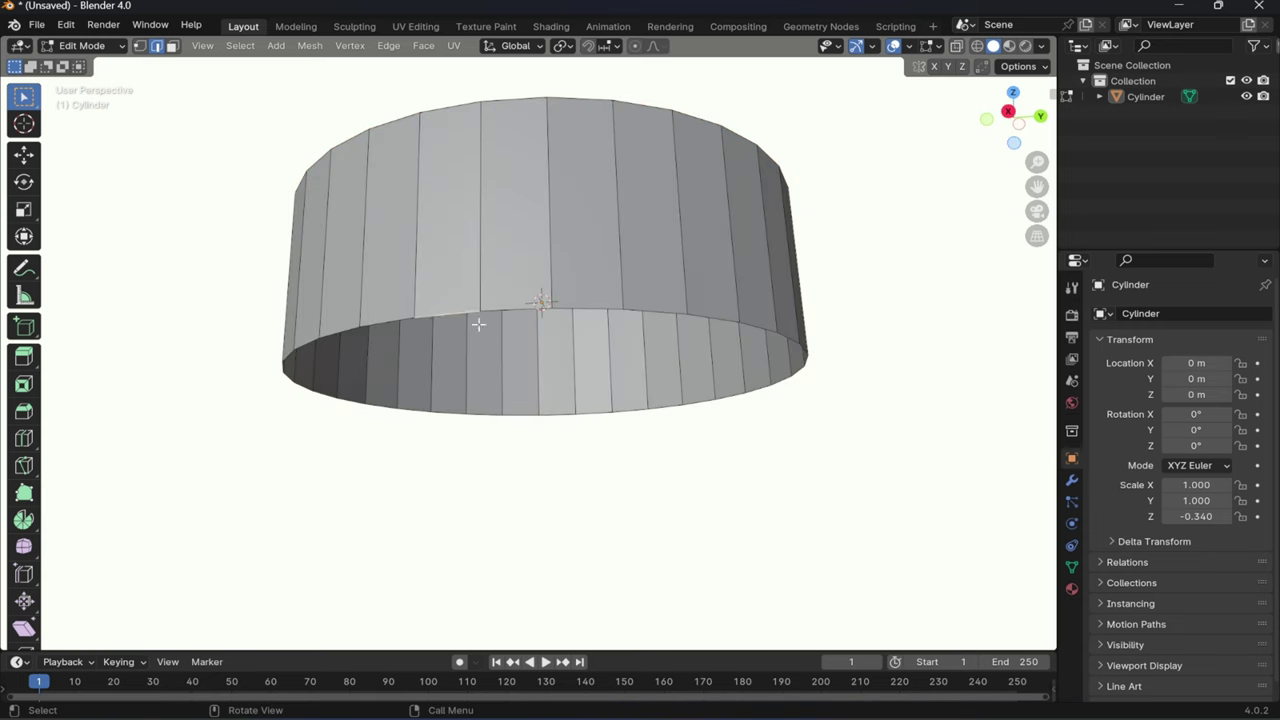
key("ctrl+f")
left_click(468, 309)
key("KP_7")
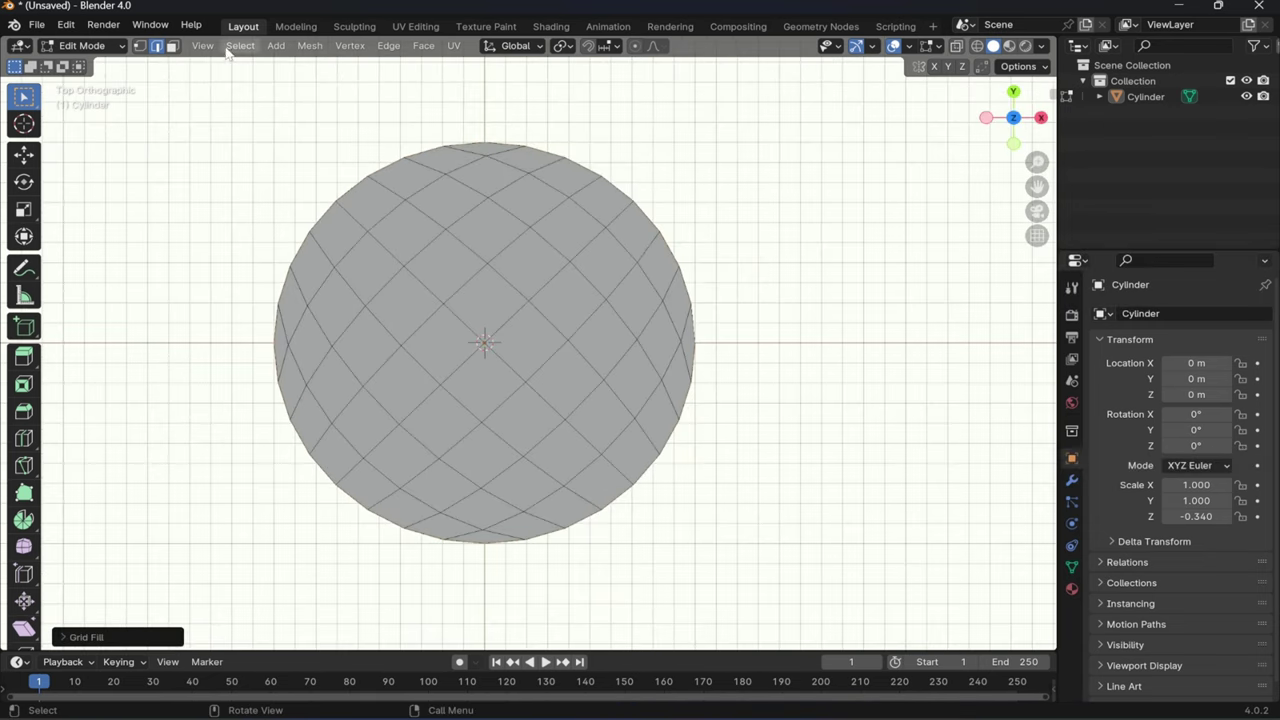
- Rotate the cylinder in top view to about 45.1° around Z so its cap grid lines up with the axes
key("shift+z")
key("Tab")
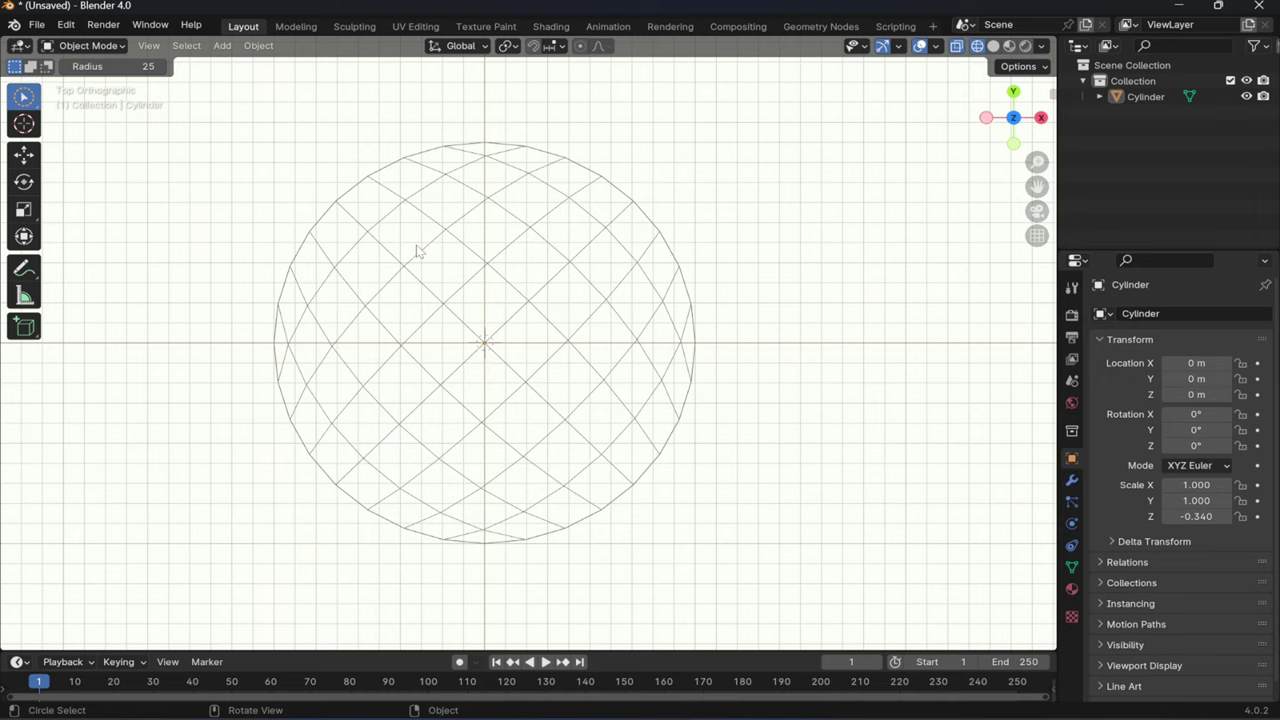
right_click(446, 250)
key("shift+z")
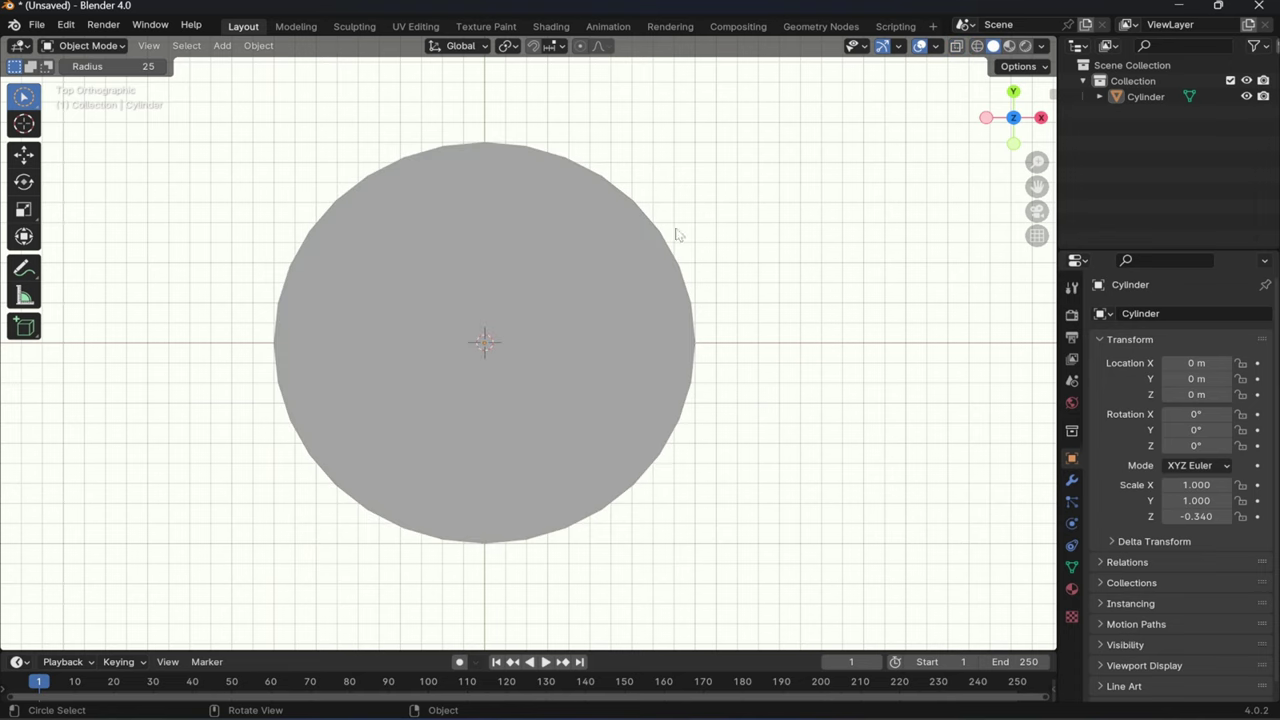
key("r")
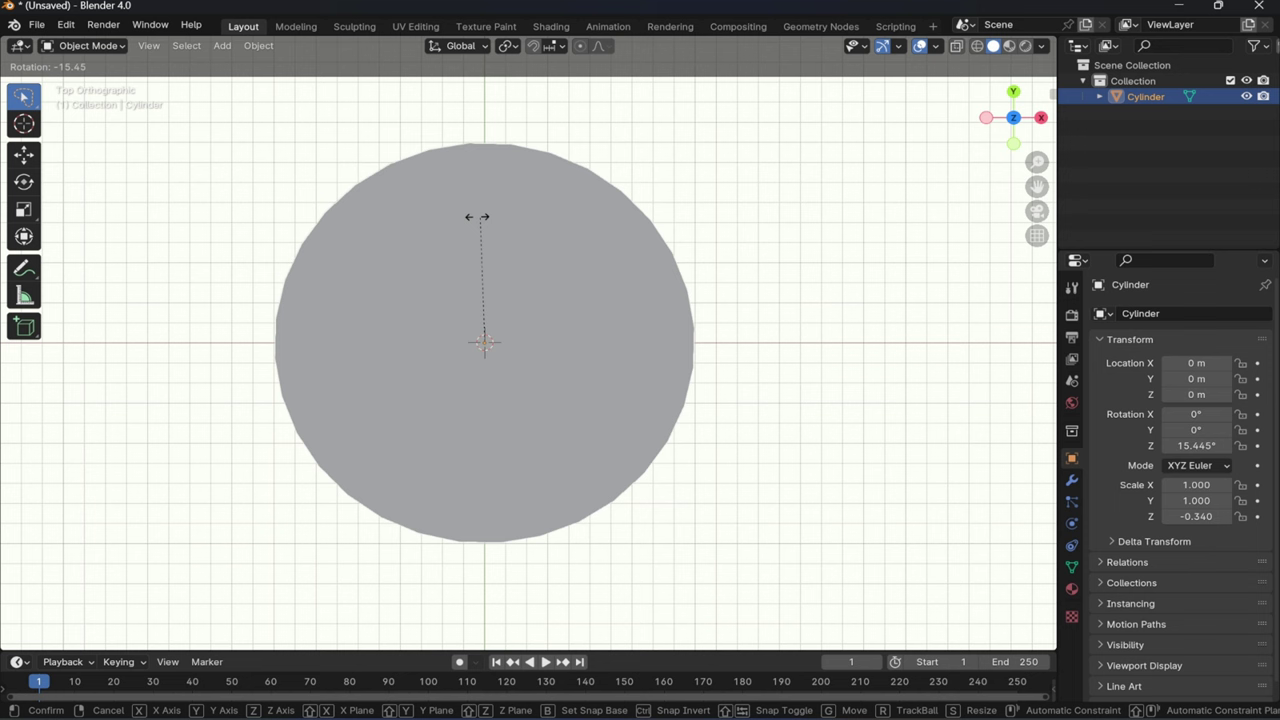
left_click(390, 210)
key("shift+z")
key("r")
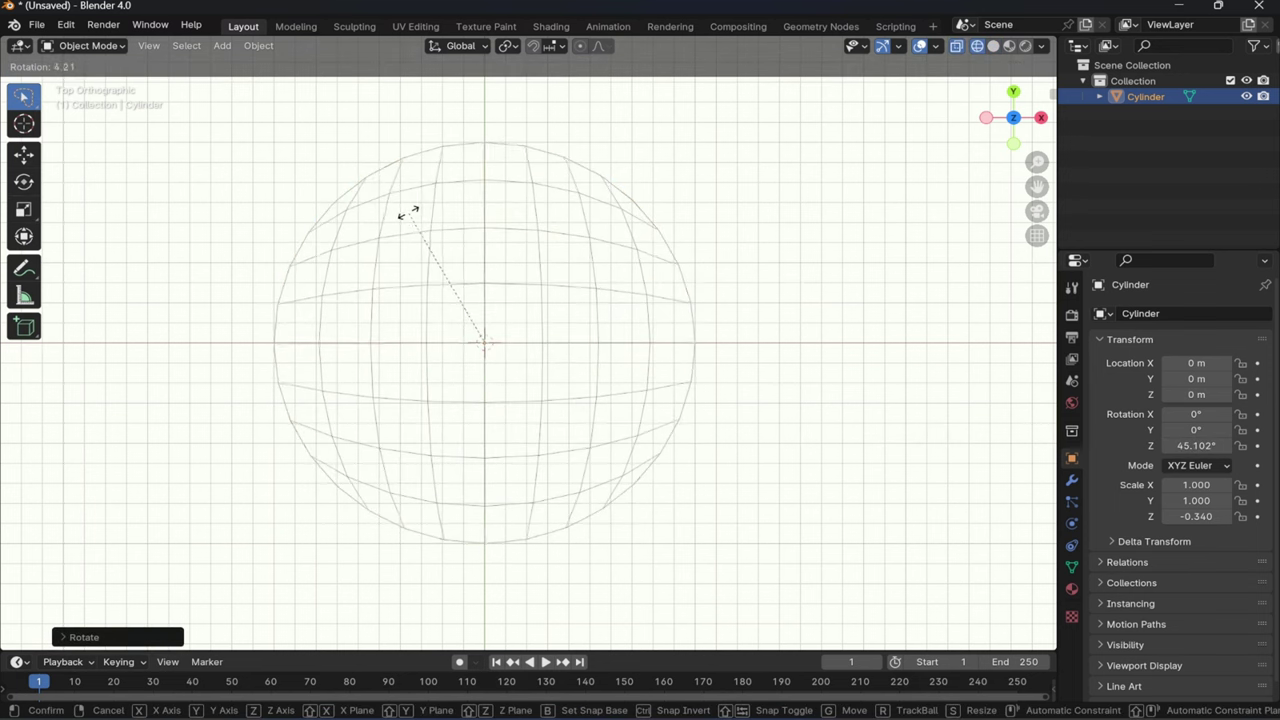
left_click(440, 225)
- Delete all faces of the cylinder's half on the positive X side, leaving a half cylinder
key("shift+z")
key("z")
left_click(222, 196)
key("Tab")
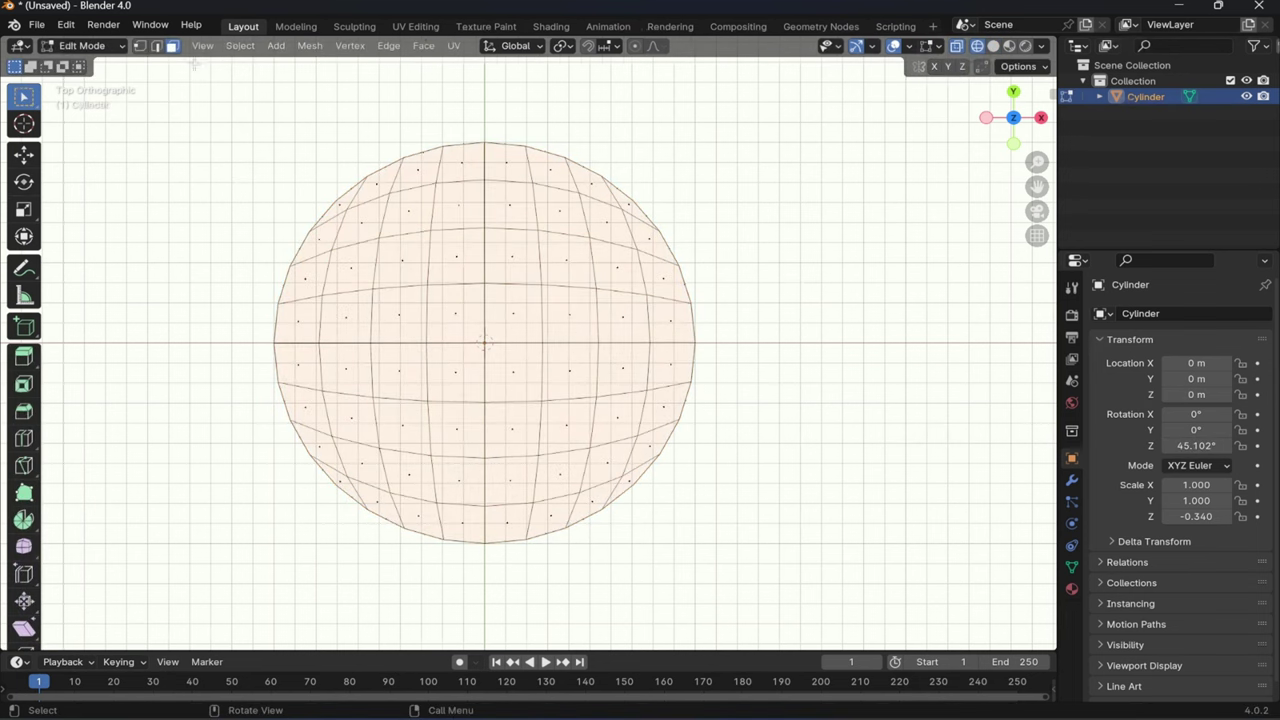
left_click_drag(969, 652, 969, 652)
key("x")
left_click(774, 371)
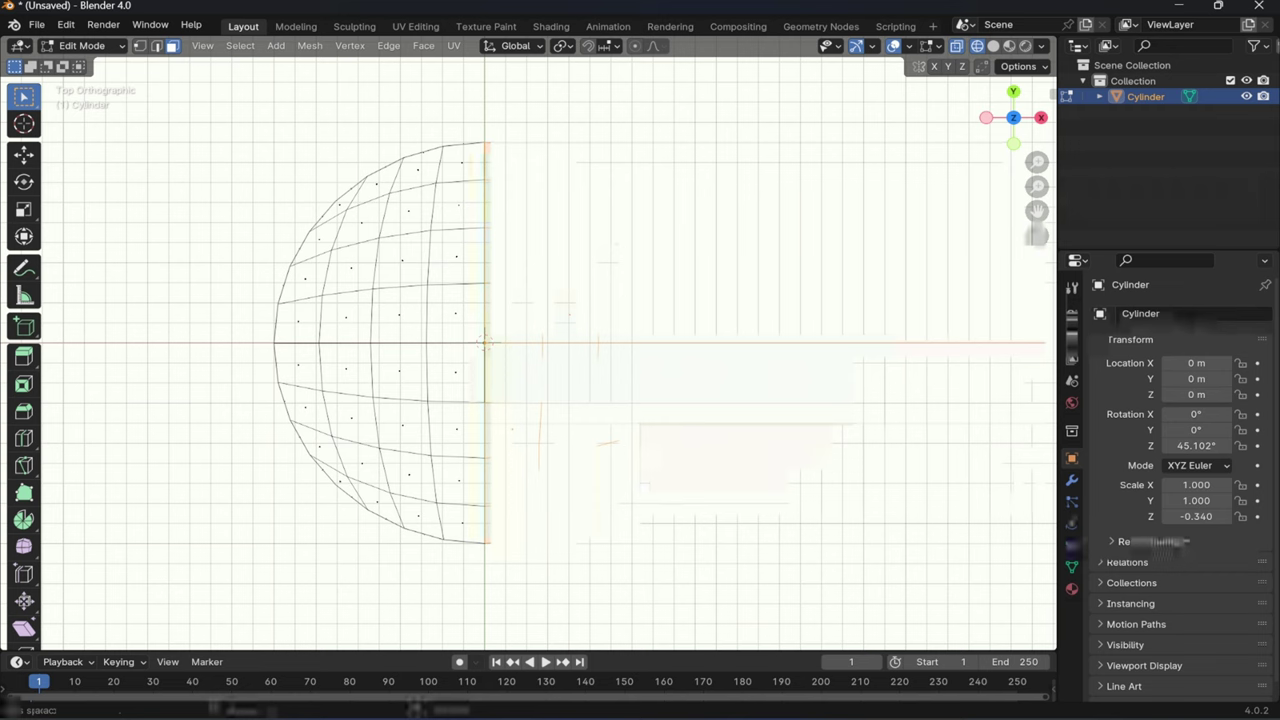
- Duplicate the half cylinder and move the copy along X to about 2.74 m
key("z")
left_click(1010, 338)
middle_click_drag(400, 332, 426, 214)
key("Tab")
key("shift+d")
right_click(535, 230)
key("g")
key("x")
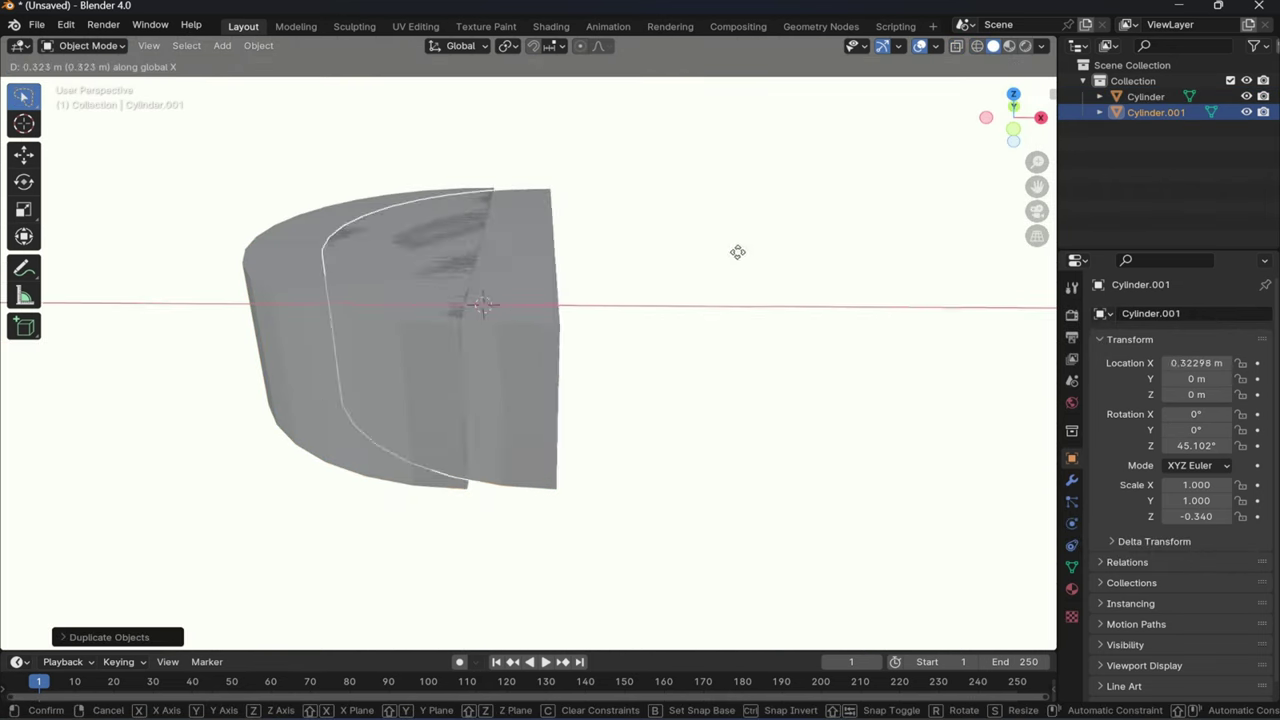
left_click(737, 251)
- Rotate the duplicated half cylinder upright in side view and set its X rotation to 90°
middle_click_drag(737, 251, 630, 358)
key("n")
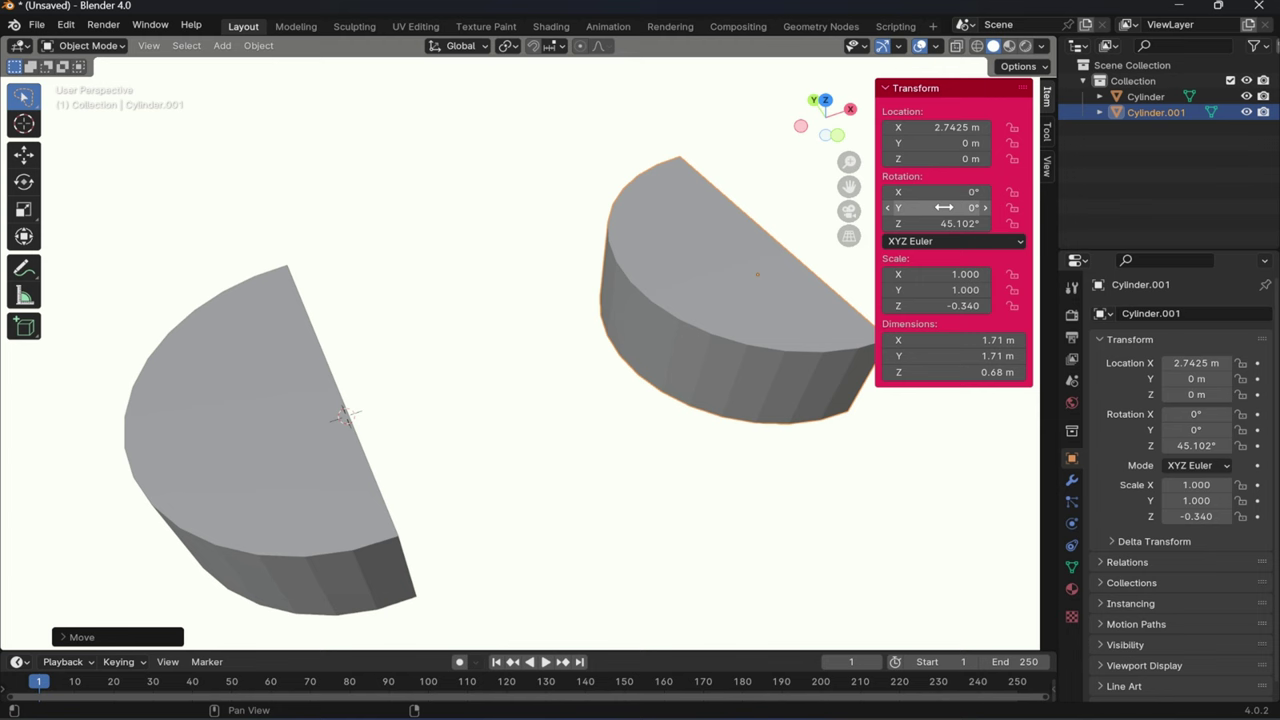
key("Return")
middle_click_drag(680, 280, 644, 273)
key("KP_3")
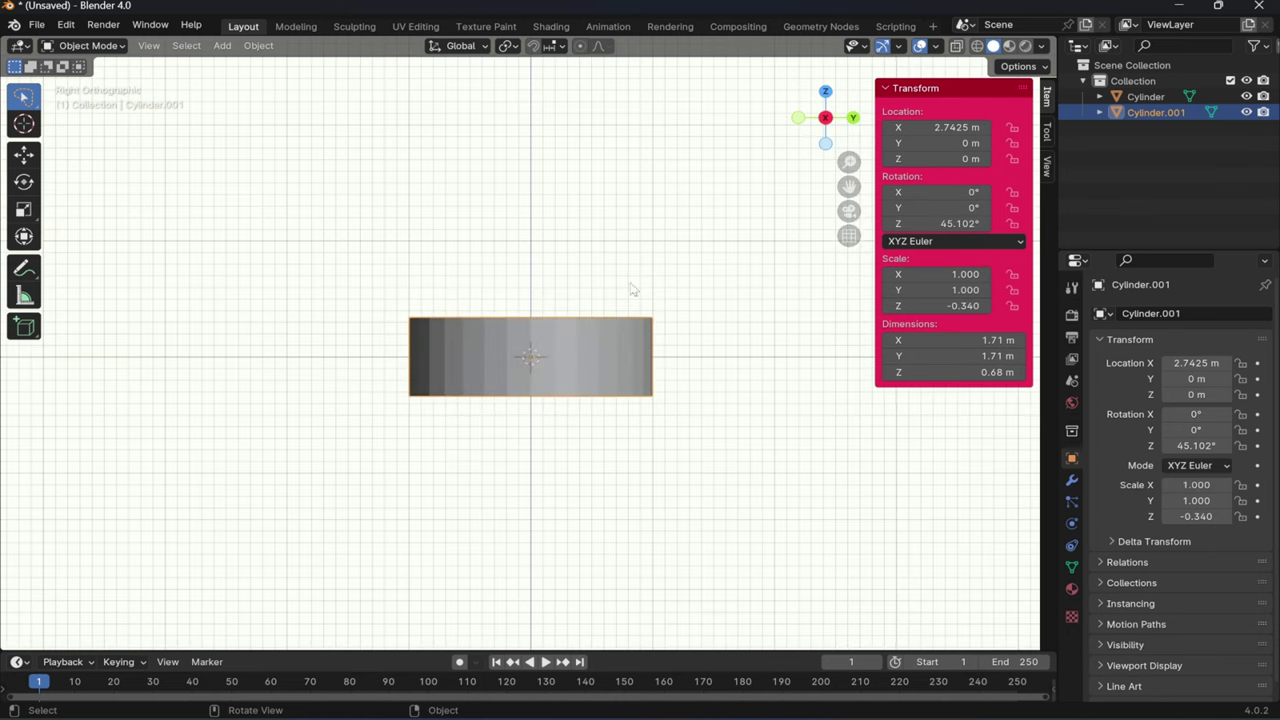
key("r")
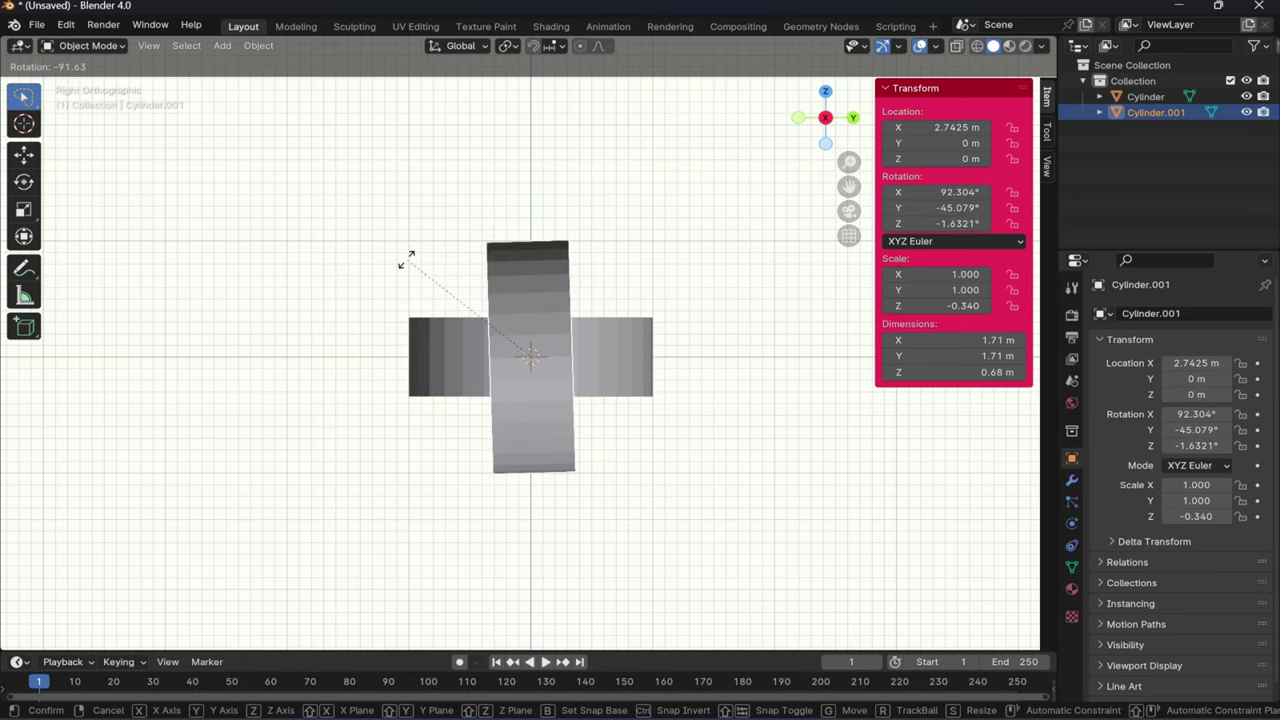
left_click(407, 258)
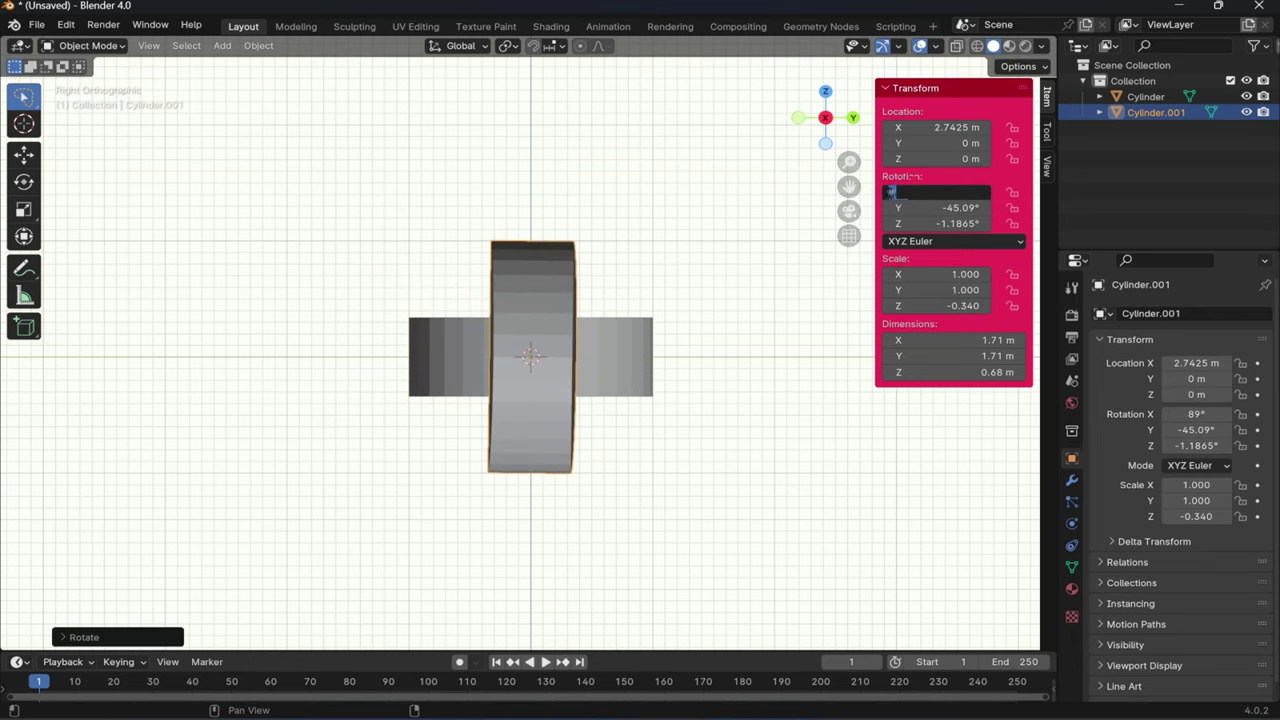
left_click(797, 250)
middle_click_drag(797, 250, 686, 346)
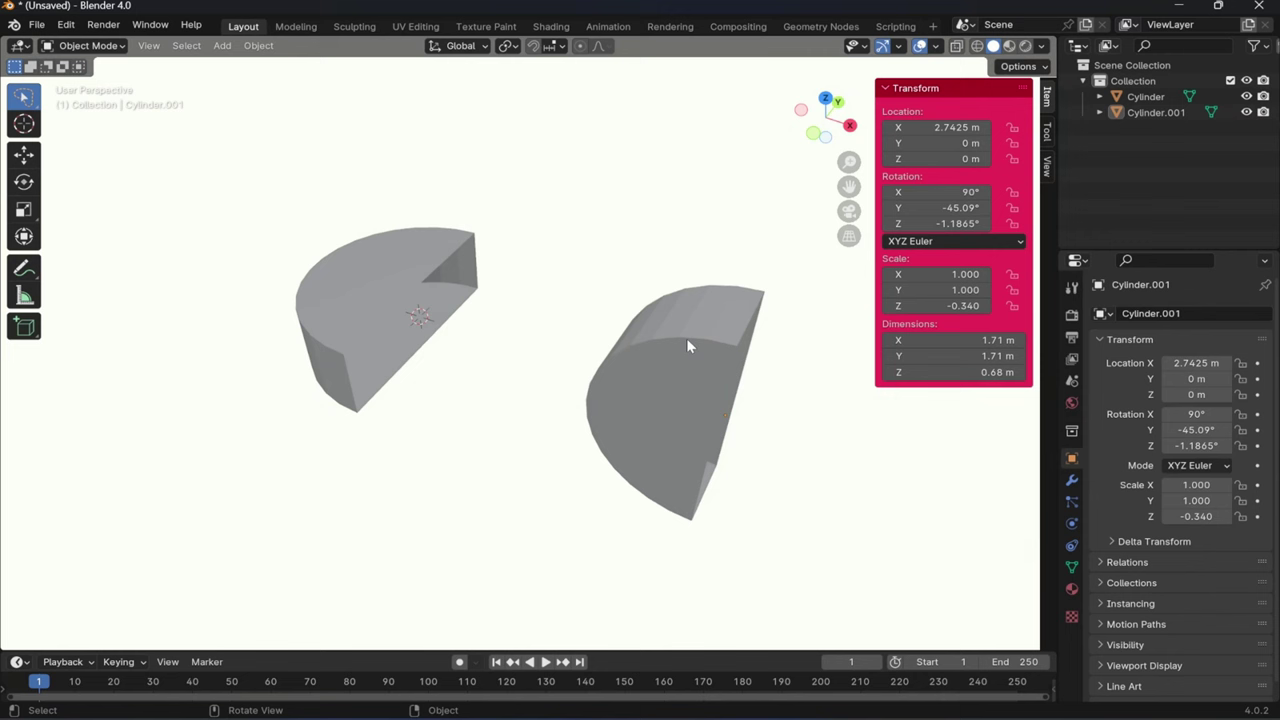
- Turn the upright half in top view to a Z rotation of -180° so its open side faces the other half
key("KP_7")
scroll(649, 355, "up", 1)
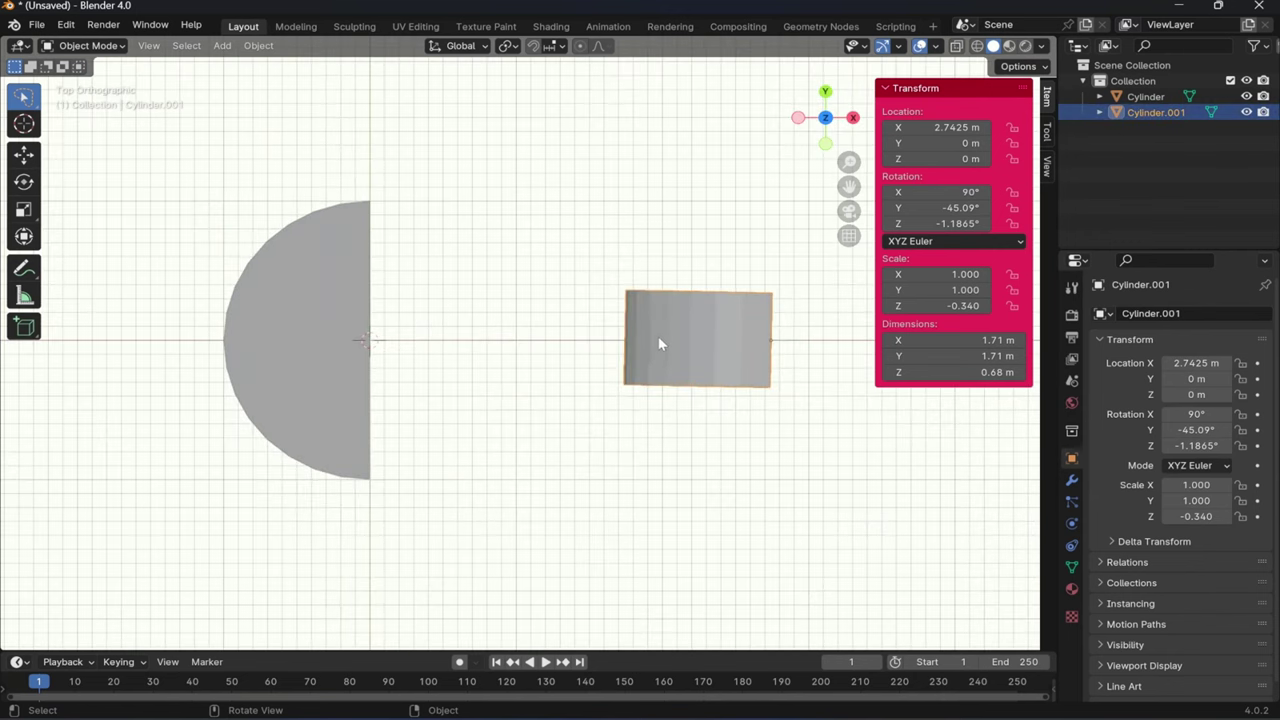
key("r")
left_click(838, 342)
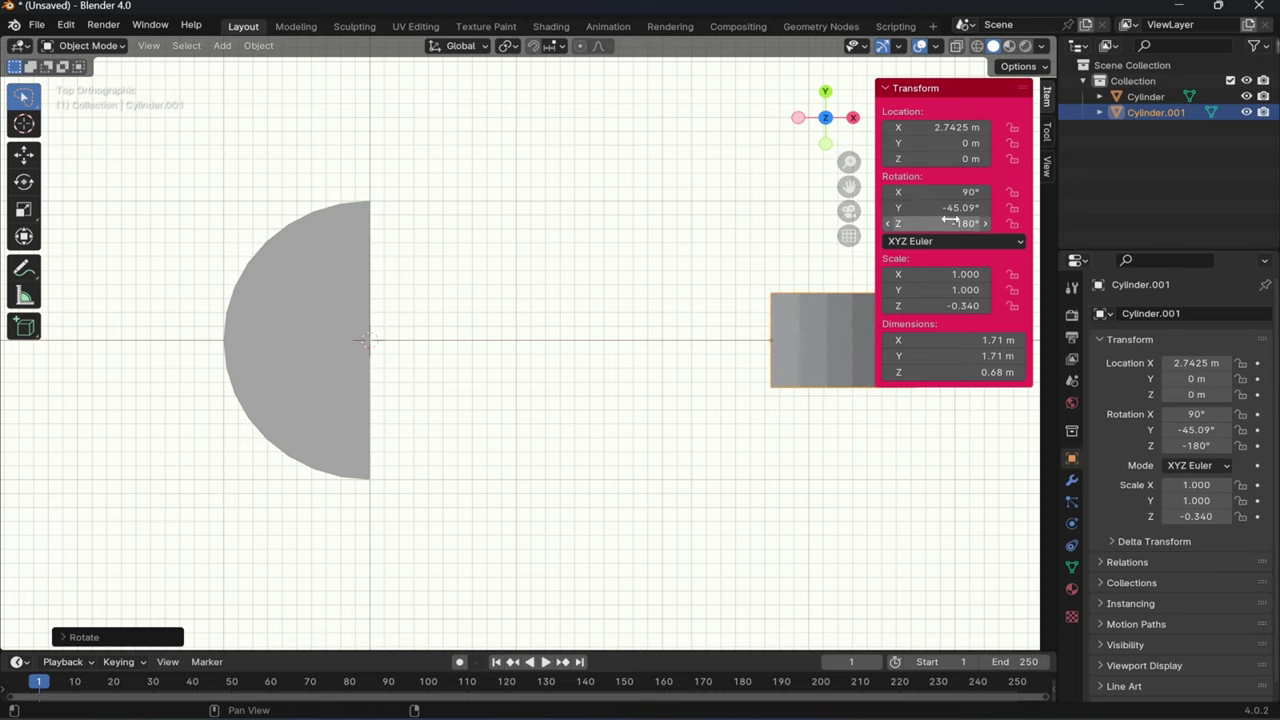
left_click(592, 345)
- Select both half cylinders and join them into one object
middle_click_drag(592, 345, 640, 271)
middle_click_drag(640, 271, 683, 236, "shift")
key("n")
scroll(603, 275, "up", 1)
key("a")
right_click(853, 208)
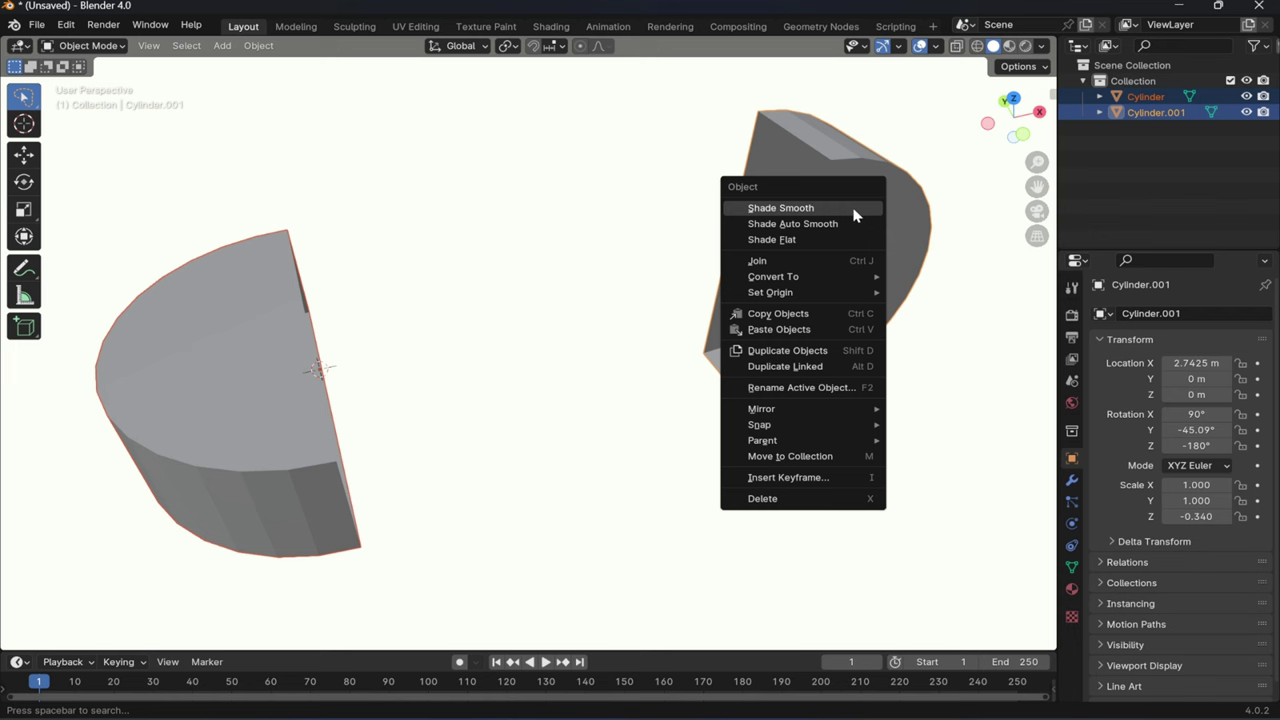
left_click(765, 260)
- Bridge the open edge loops of the two halves in Edit Mode
key("Tab")
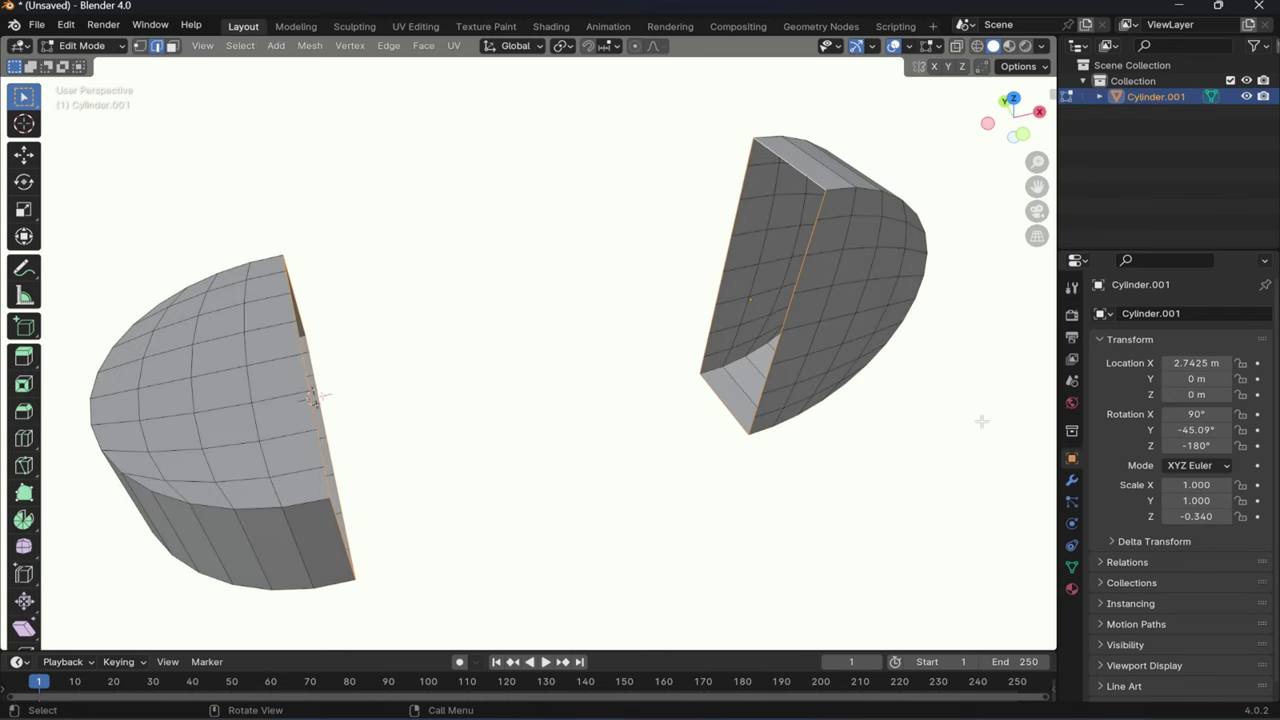
right_click(873, 443)
left_click(825, 313)
middle_click_drag(508, 391, 503, 441)
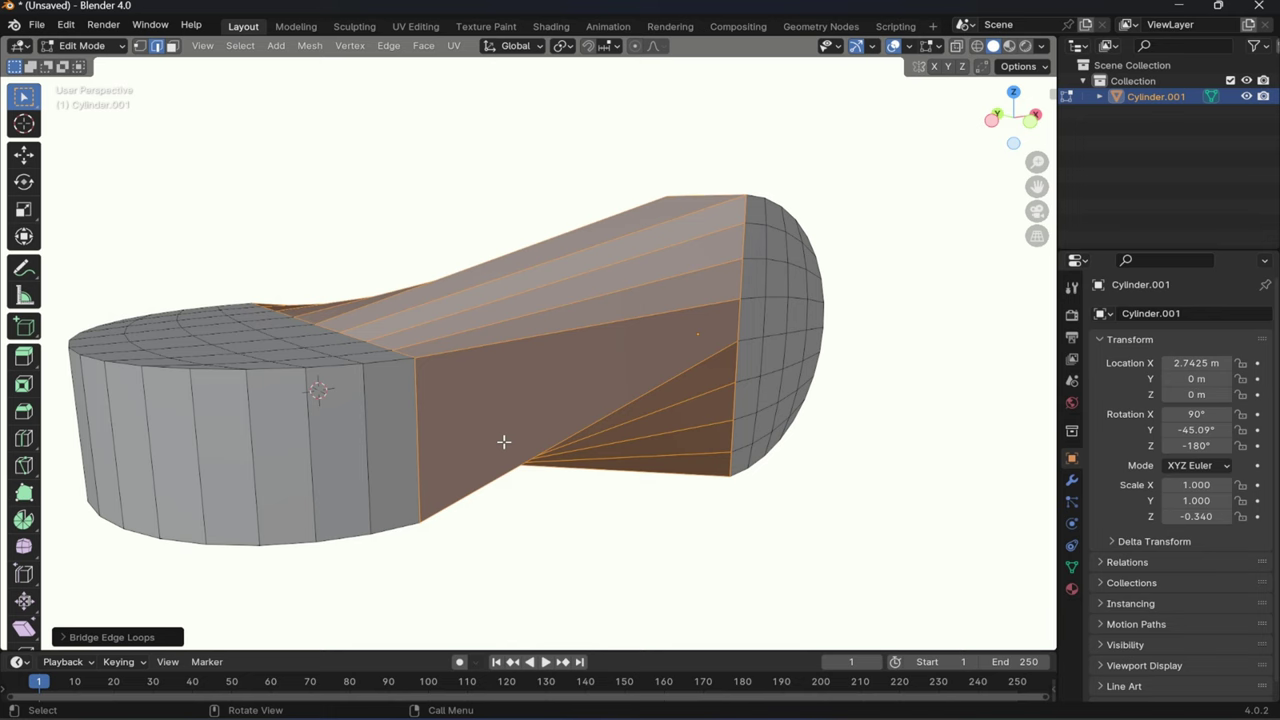
- Adjust the bridge to a merge factor of 0.060, a twist of -24, 7 cuts and a smoothness of 1.010
left_click(58, 638)
left_click_drag(221, 546, 182, 546)
middle_click_drag(509, 425, 452, 376)
left_click_drag(178, 562, 230, 562)
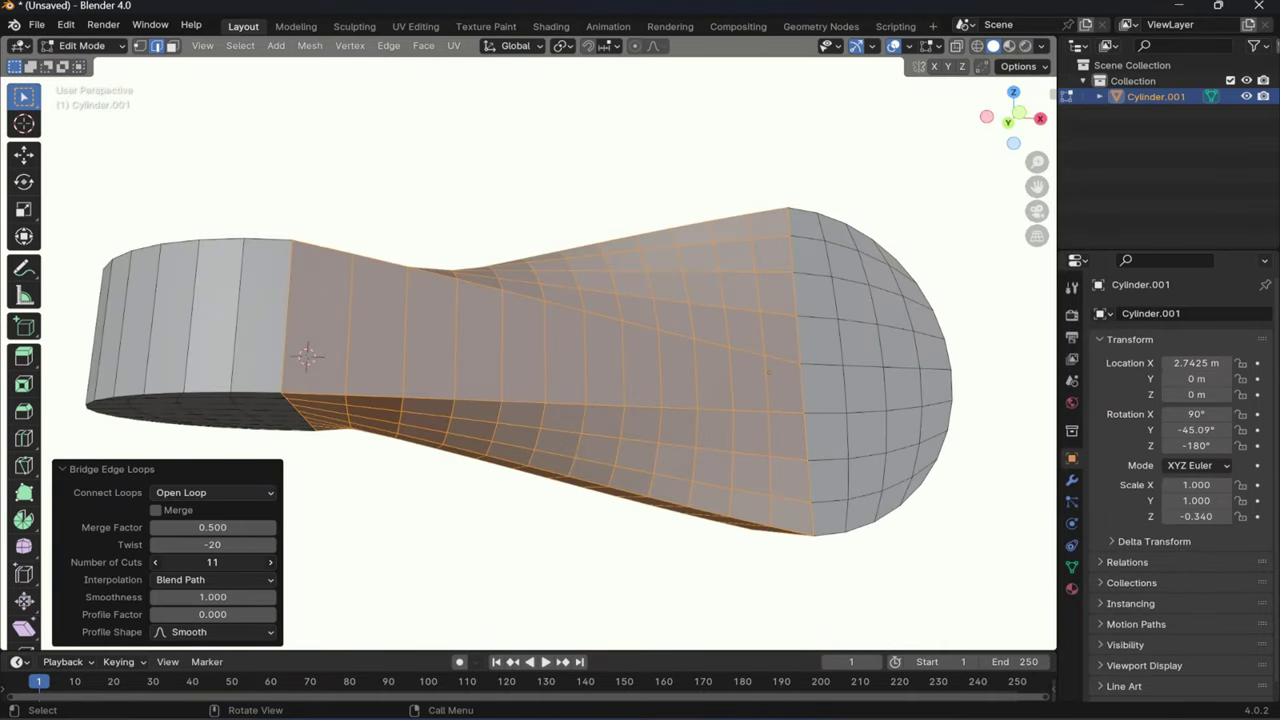
middle_click_drag(484, 344, 540, 420)
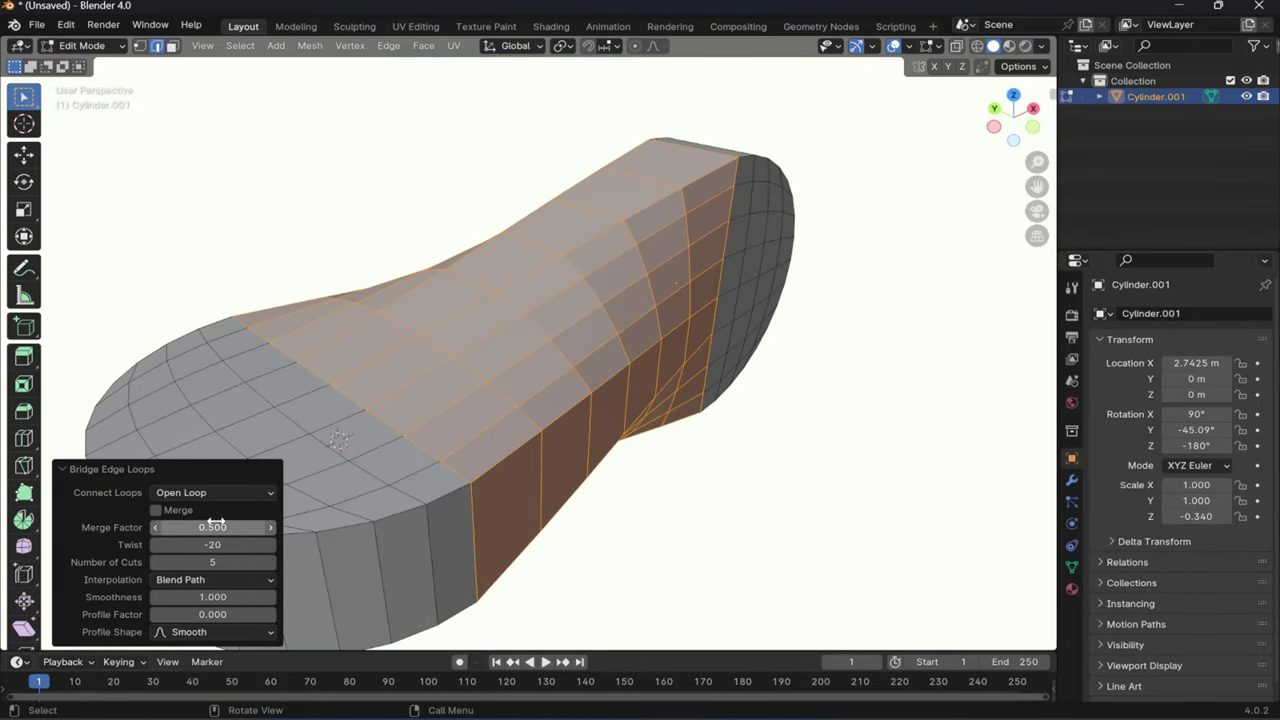
mouse_move(212, 544)
left_mouse_down()
mouse_move(170, 544)
mouse_move(210, 544)
left_mouse_up()
middle_click_drag(580, 378, 690, 358)
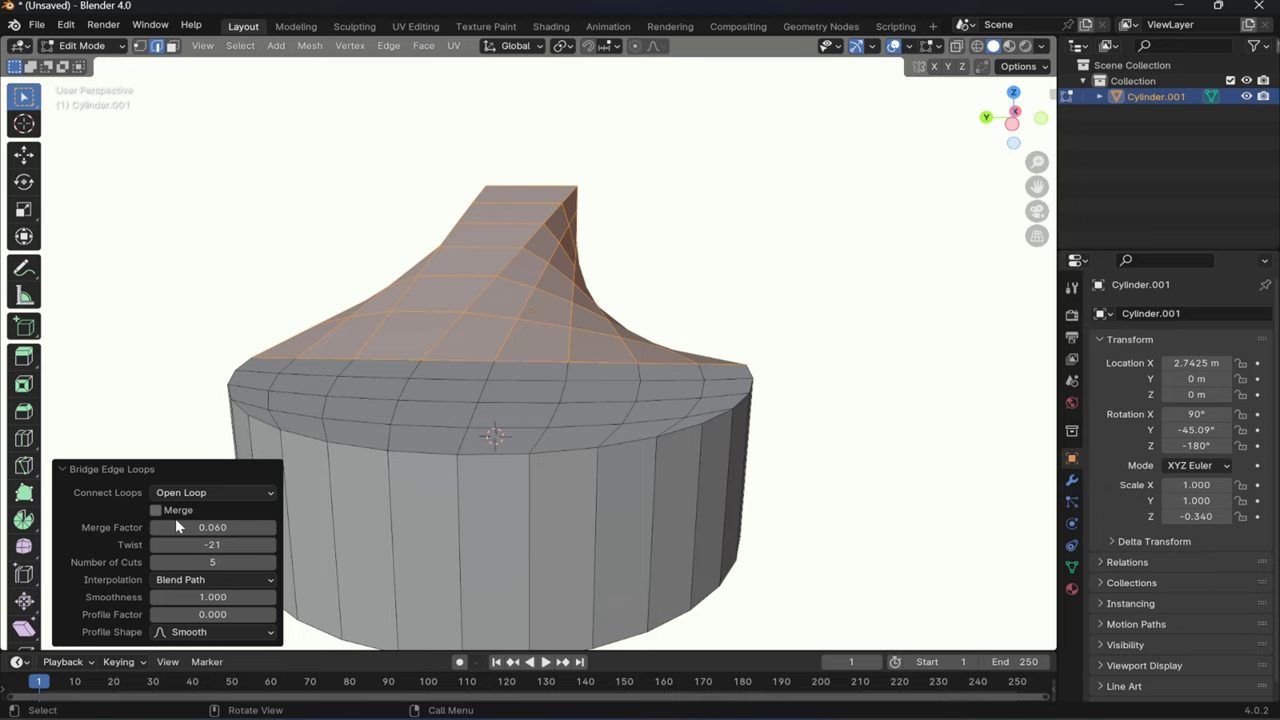
left_click_drag(214, 545, 204, 544)
middle_click_drag(760, 230, 400, 420)
left_click_drag(236, 562, 250, 562)
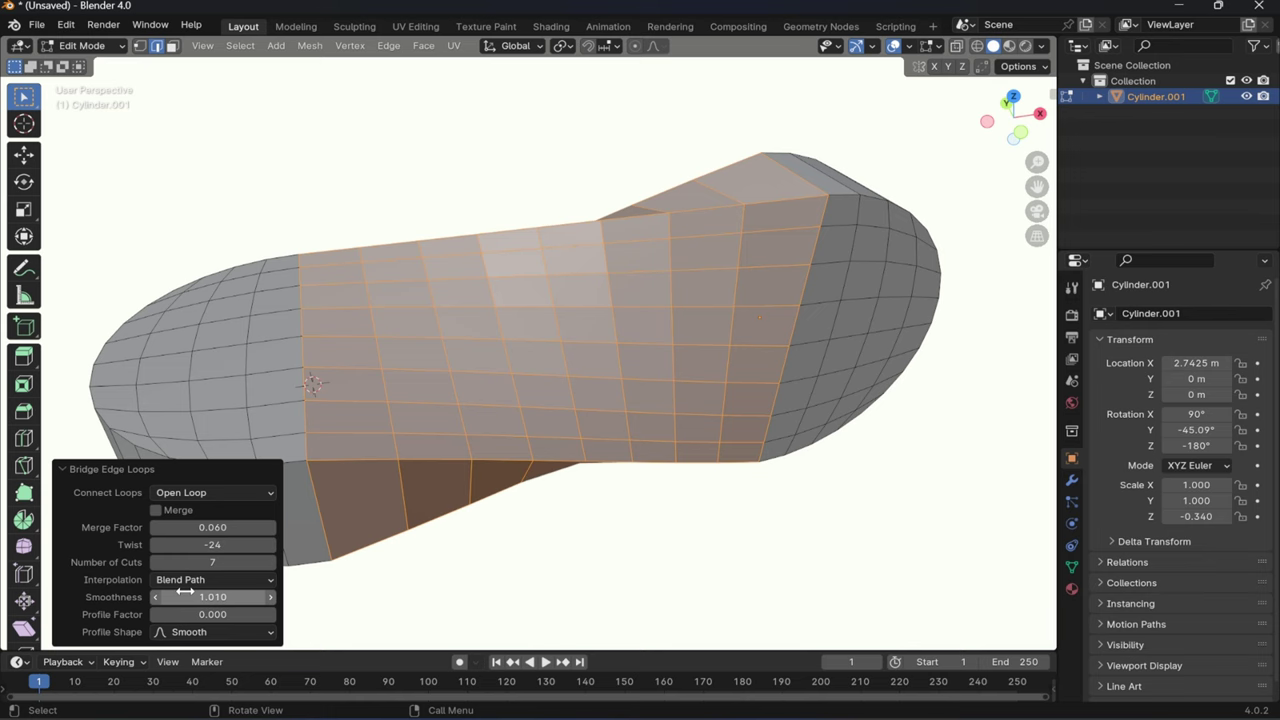
- Try the Blend Surface interpolation on the bridged section
left_click(199, 632)
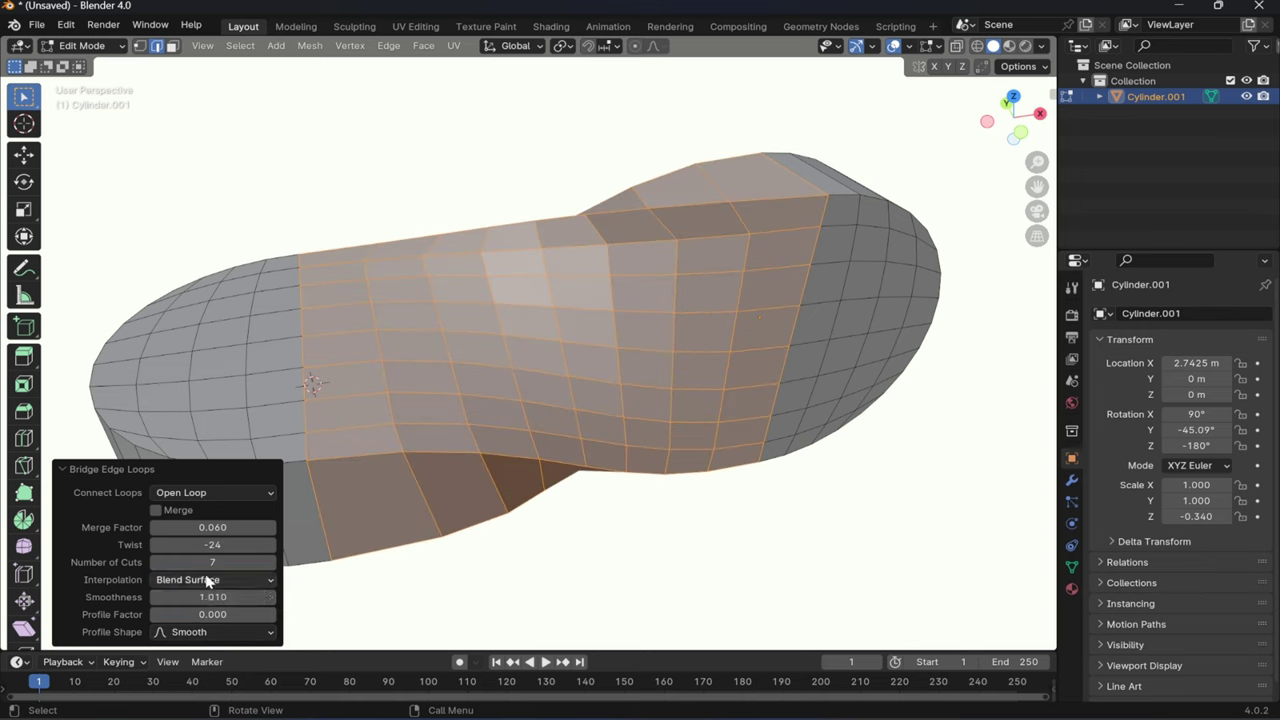
left_click(208, 581)
left_click(240, 597)
middle_click_drag(563, 371, 521, 439)
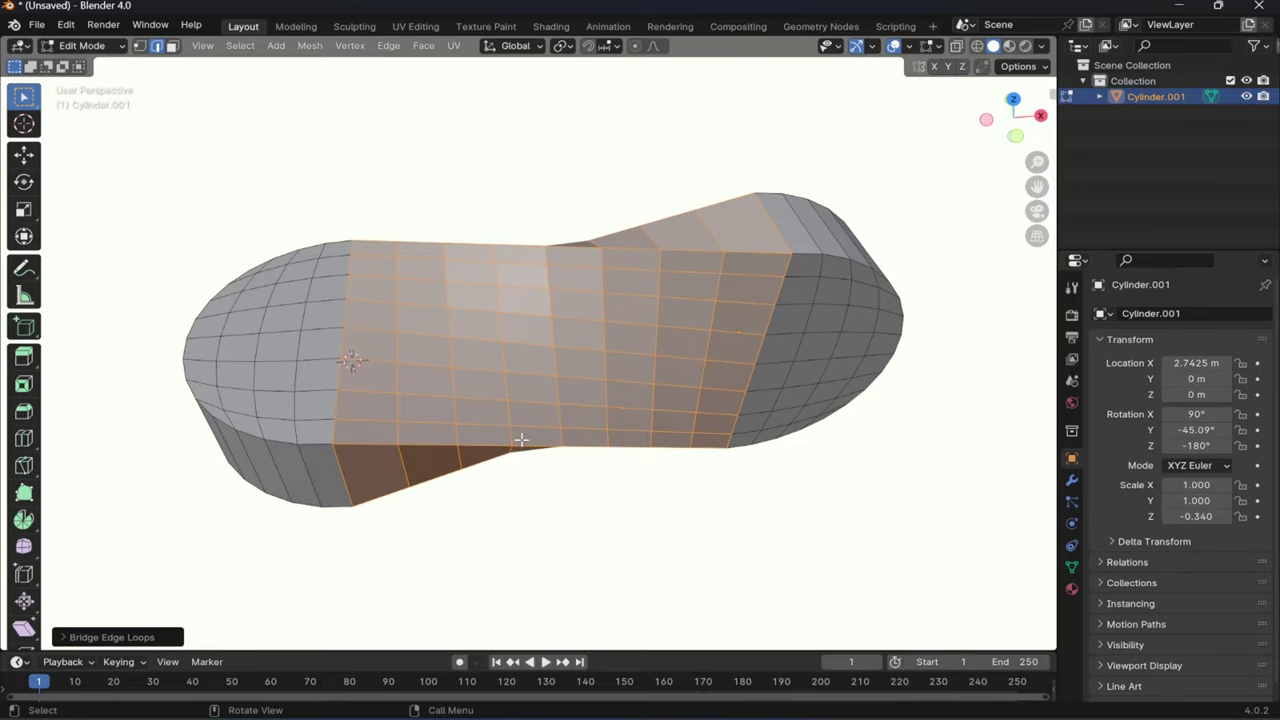
- Select all faces on both flat sides of the upright half cylinder, working in wireframe front view
key("KP_1")
middle_click_drag(875, 359, 786, 351, "shift")
key("shift+z")
mouse_move(808, 304)
middle_mouse_down("shift")
mouse_move(708, 299)
mouse_move(665, 277)
middle_mouse_up("shift")
key("3")
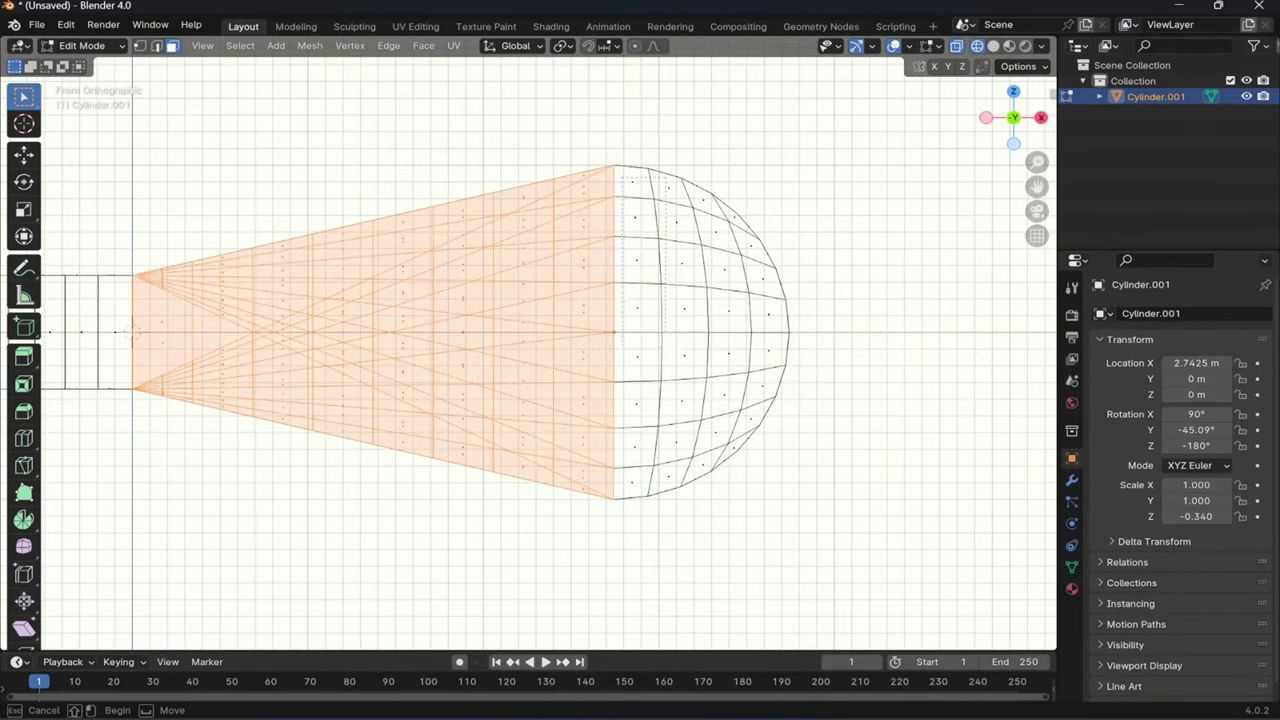
left_click_drag(718, 450, 716, 446)
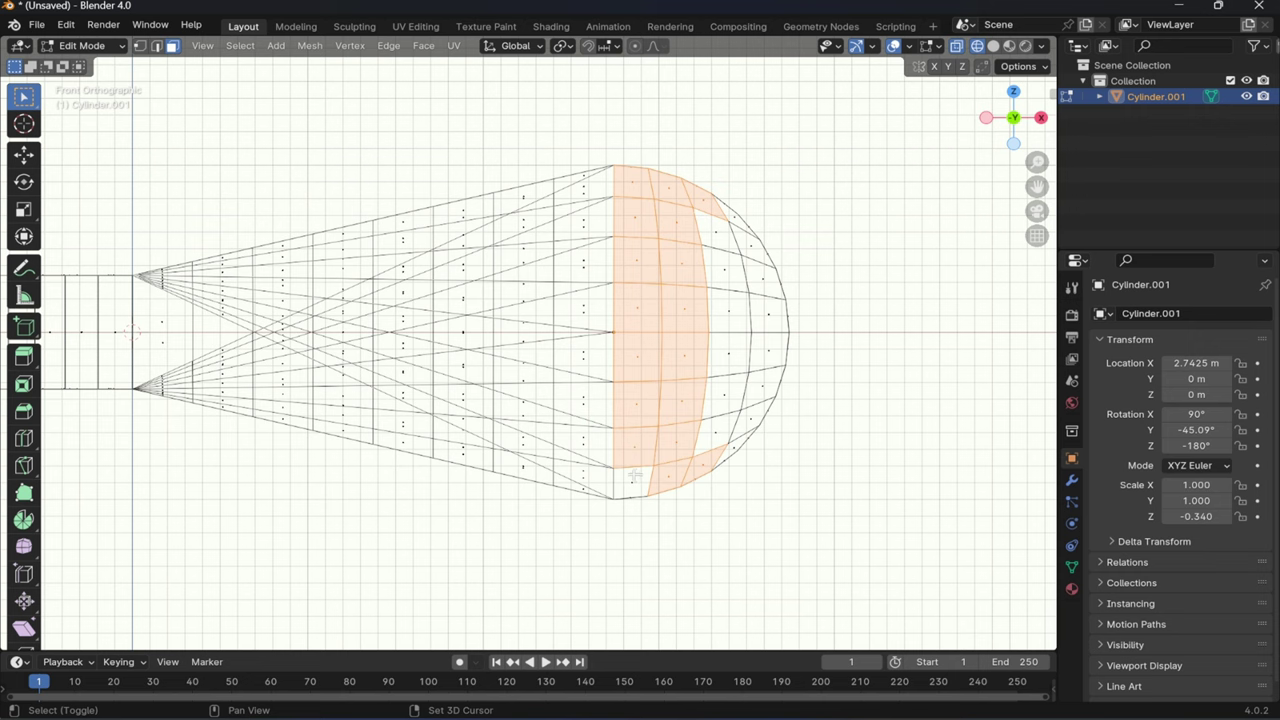
left_click_drag(741, 434, 741, 436, "shift")
left_click_drag(714, 431, 733, 450, "shift")
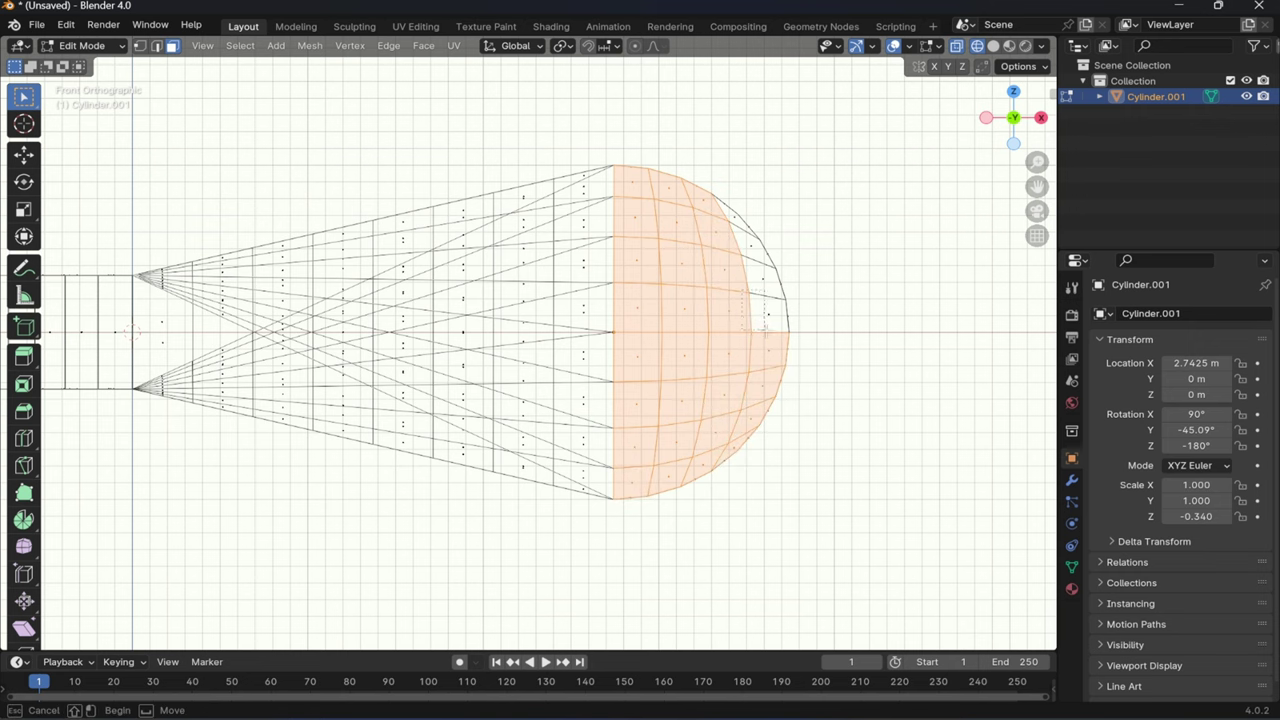
scroll(680, 211, "up", 6)
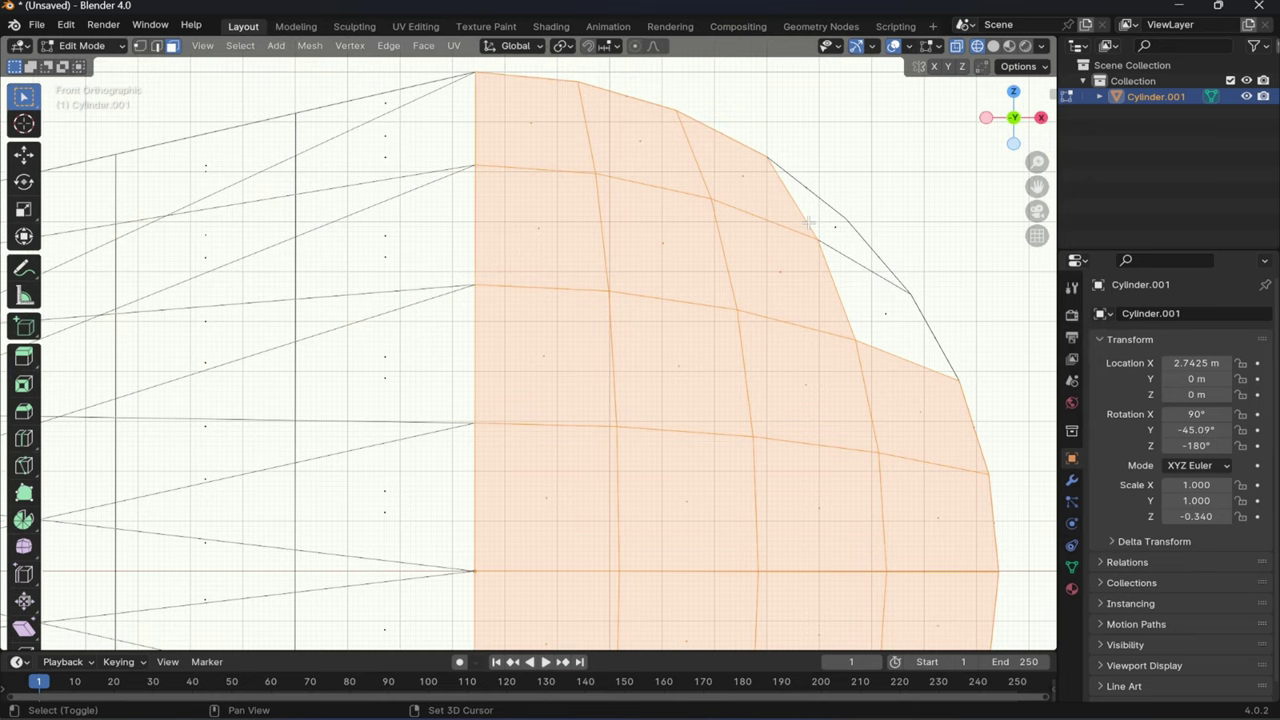
left_click_drag(864, 306, 900, 326, "shift")
scroll(811, 304, "down", 4)
key("z")
left_click(868, 305)
middle_click_drag(750, 350, 630, 408)
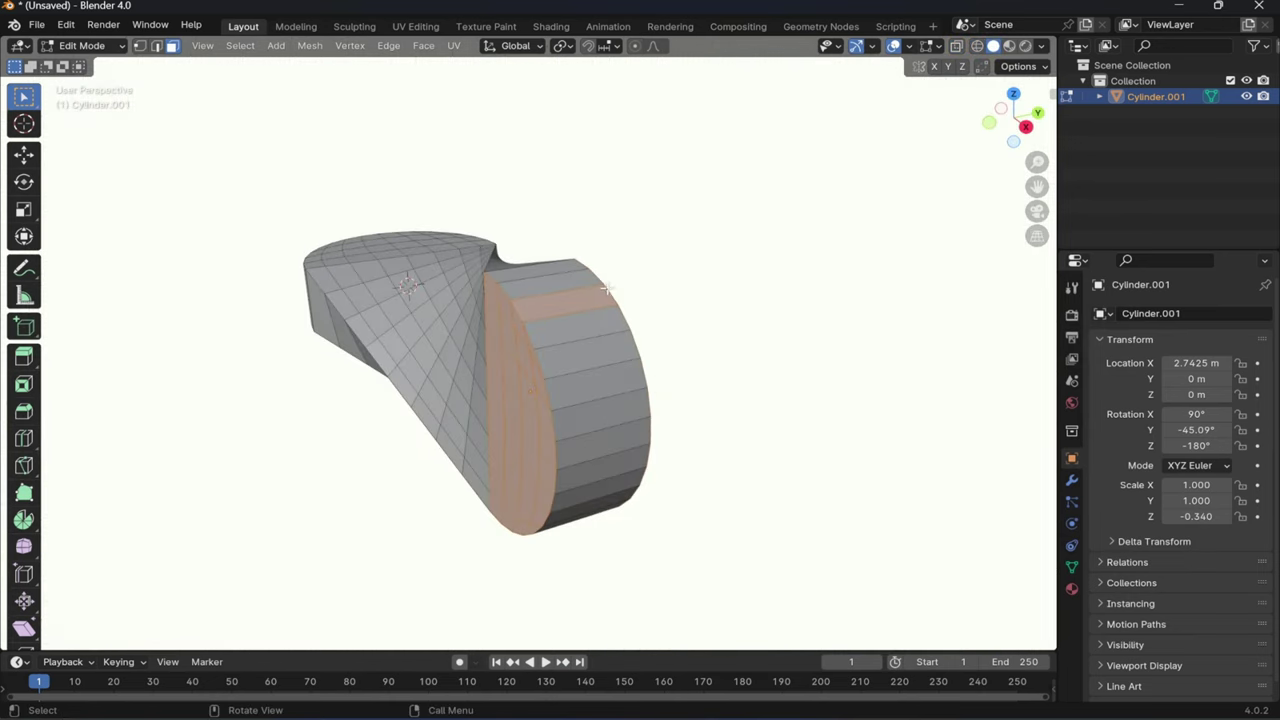
- Inset the selected flat side faces of the upright half cylinder and delete the inner faces to open both sides
mouse_move(599, 307)
middle_mouse_down()
mouse_move(420, 180)
mouse_move(694, 334)
mouse_move(660, 277)
mouse_move(962, 280)
mouse_move(786, 294)
mouse_move(649, 280)
mouse_move(567, 331)
mouse_move(371, 163)
middle_mouse_up()
scroll(800, 306, "up", 4)
scroll(804, 293, "down", 4)
key("i")
left_click(703, 314)
key("x")
left_click(649, 280)
scroll(371, 163, "up", 5)
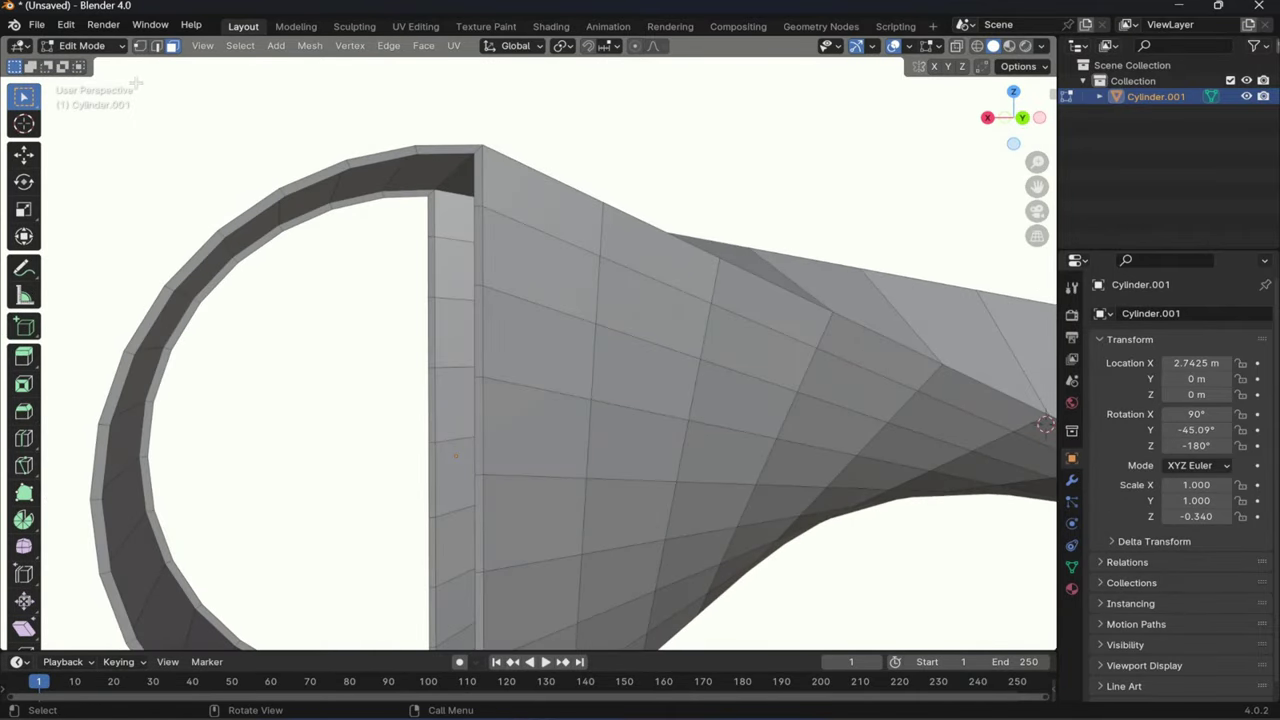
- Extrude the open edge loops on both sides of the upright half cylinder and scale them inward
scroll(291, 236, "down", 4)
middle_click_drag(291, 236, 400, 355)
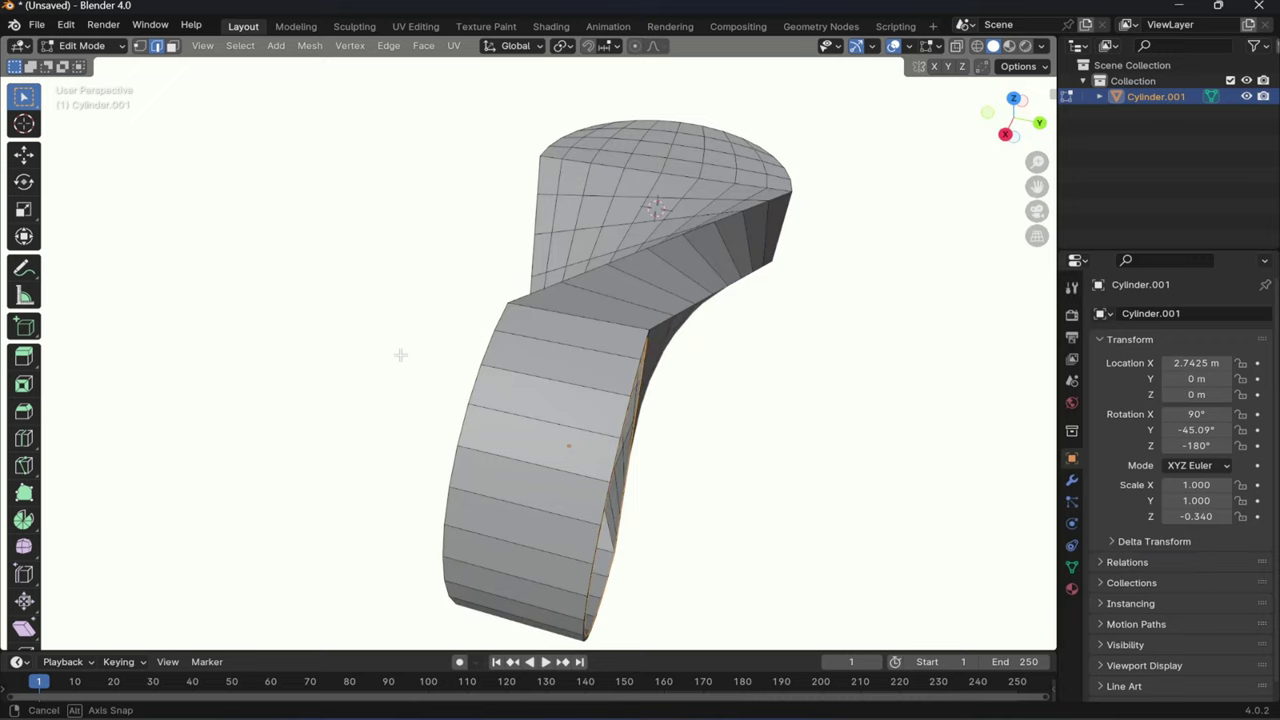
middle_click_drag(784, 392, 557, 366)
key("KP_1")
scroll(674, 283, "up", 3)
middle_click_drag(674, 283, 486, 349, "shift")
key("s")
left_click(612, 261)
- Scale the extruded inner loops slightly toward each other along the Y axis
key("s")
key("x")
right_click(502, 340)
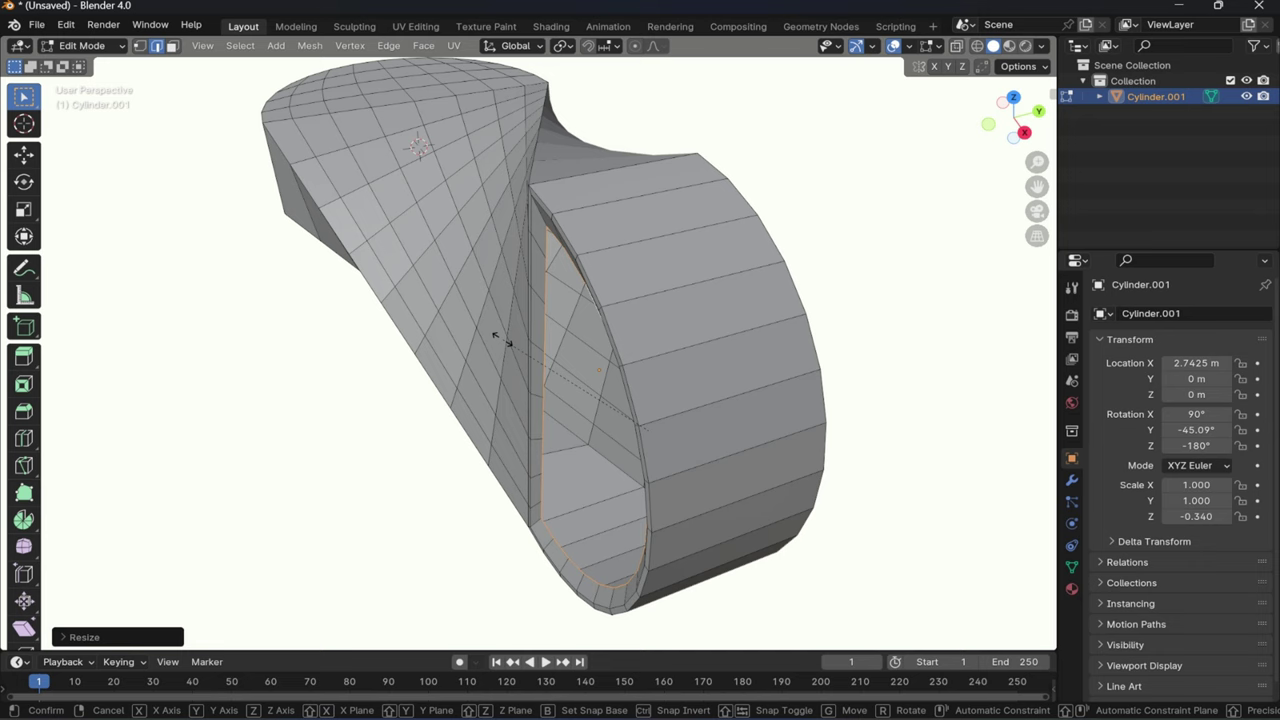
key("y")
left_click(479, 339)
key("KP_1")
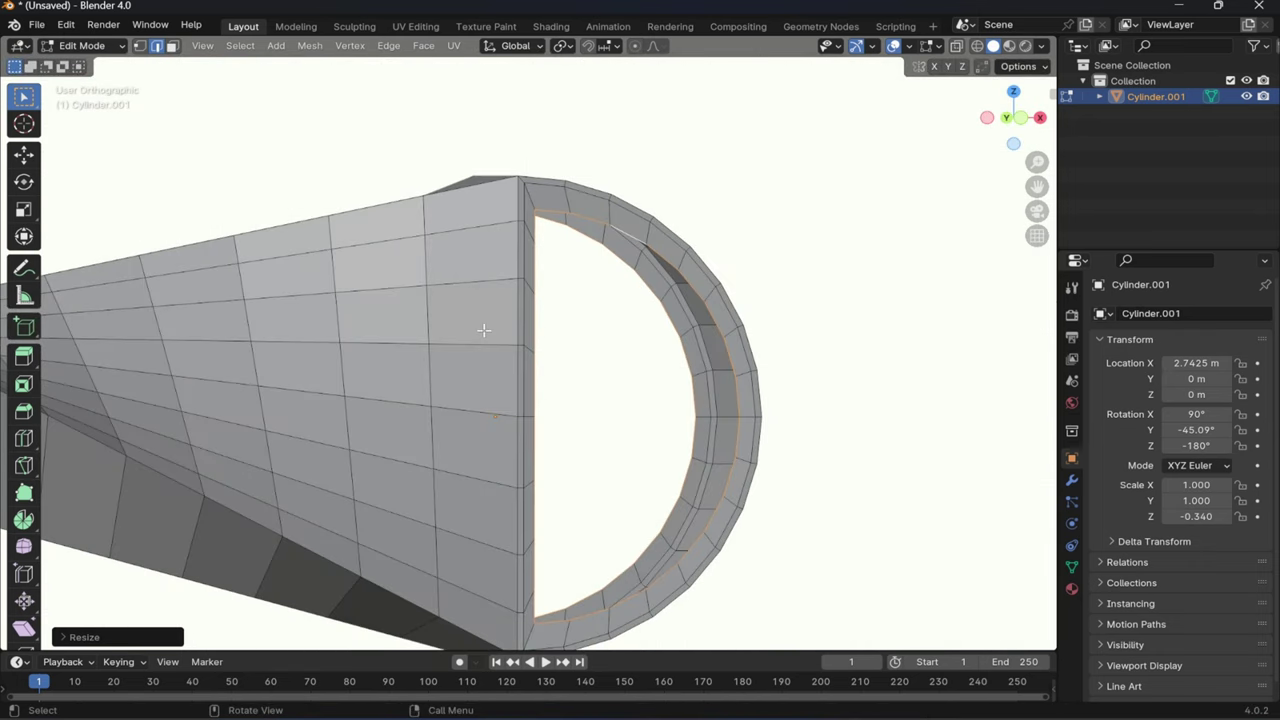
key("KP_3")
scroll(510, 313, "up", 2)
key("shift+z")
middle_click_drag(535, 306, 461, 266, "shift")
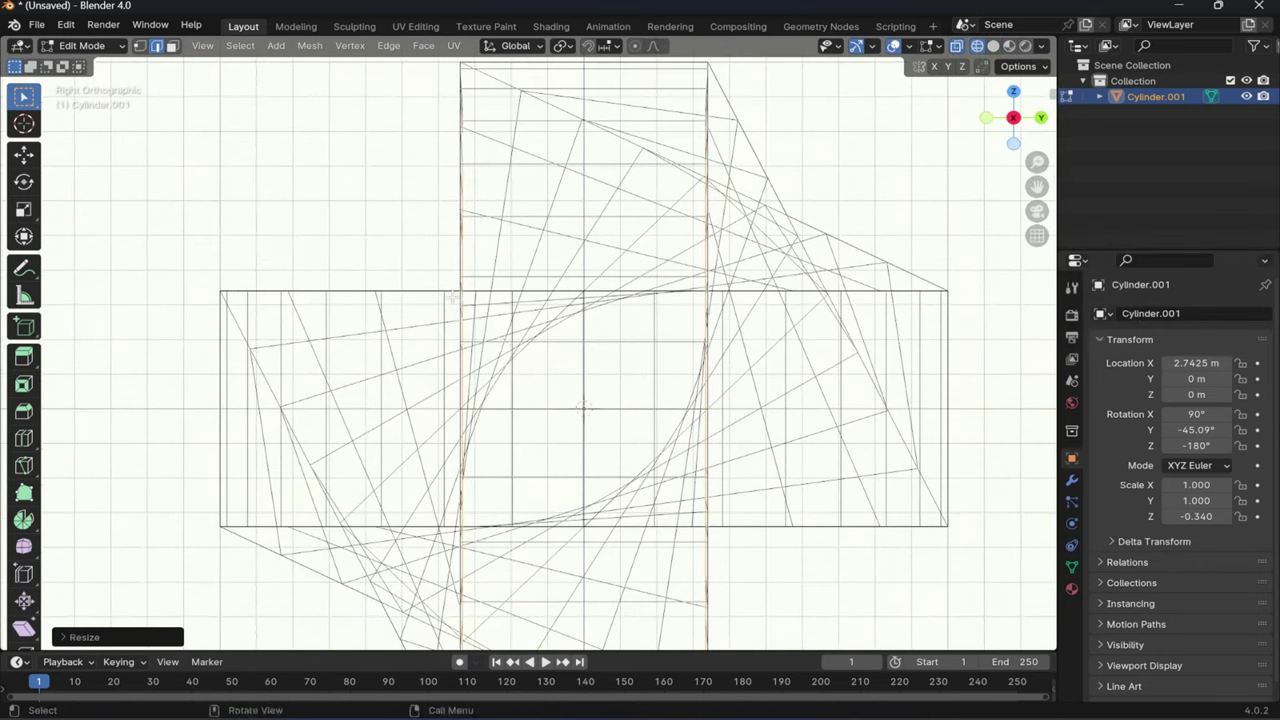
key("s")
key("x")
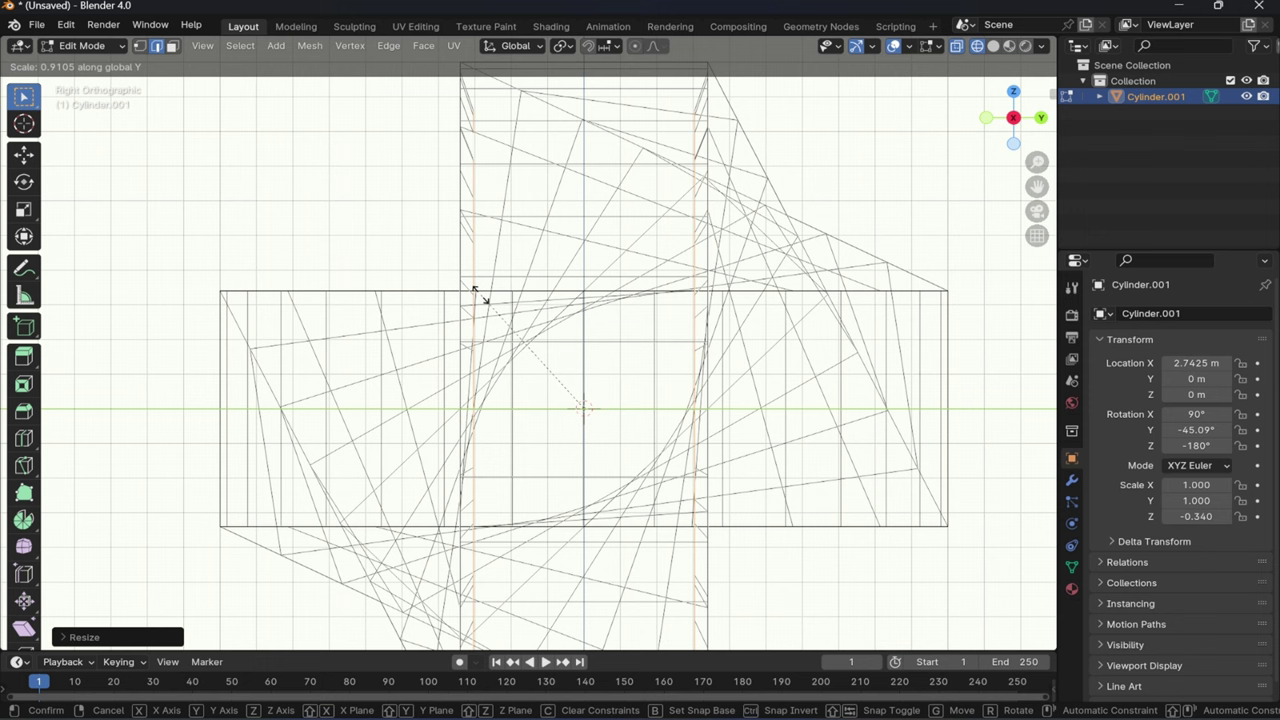
left_click(460, 288)
scroll(525, 335, "down", 4)
key("shift+z")
- Extrude the inner edge loops again and scale them along Y to form recess walls inside the opening
middle_click_drag(720, 277, 814, 343)
scroll(571, 240, "up", 6)
middle_click_drag(572, 221, 543, 306)
key("e")
right_click(640, 261)
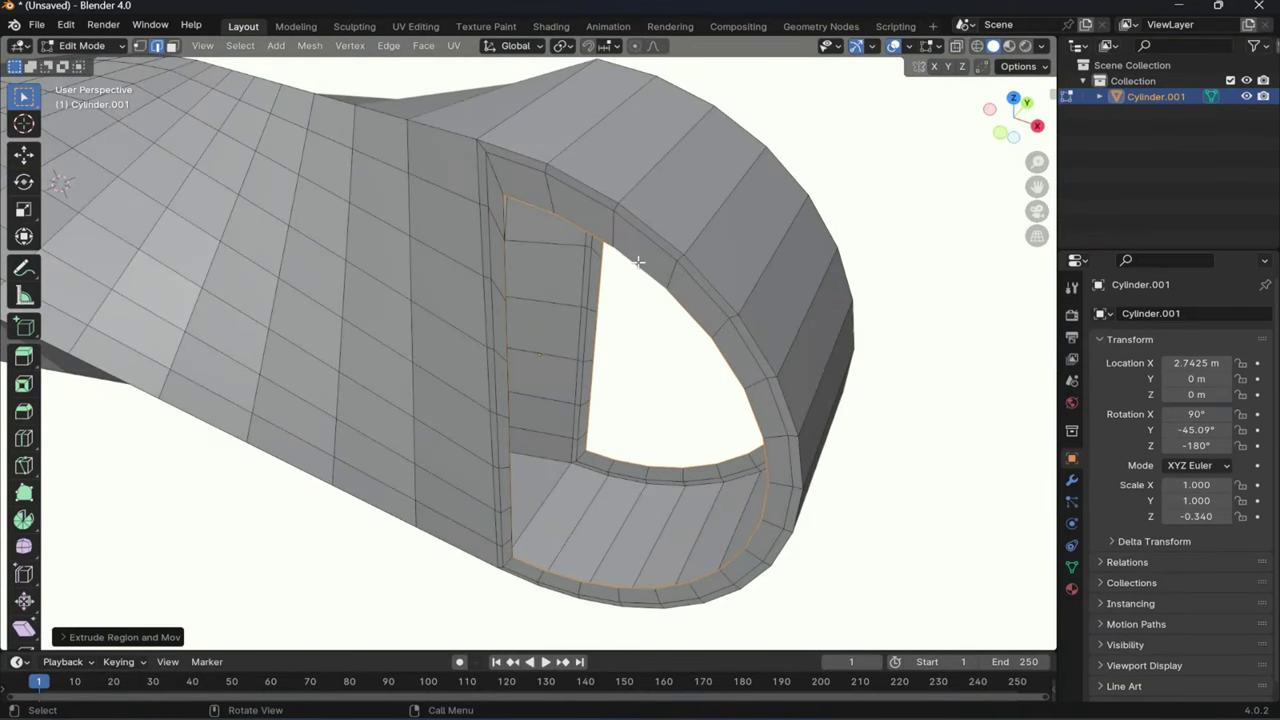
key("s")
key("x")
right_click(612, 268)
key("x")
right_click(738, 205)
key("s")
key("z")
key("y")
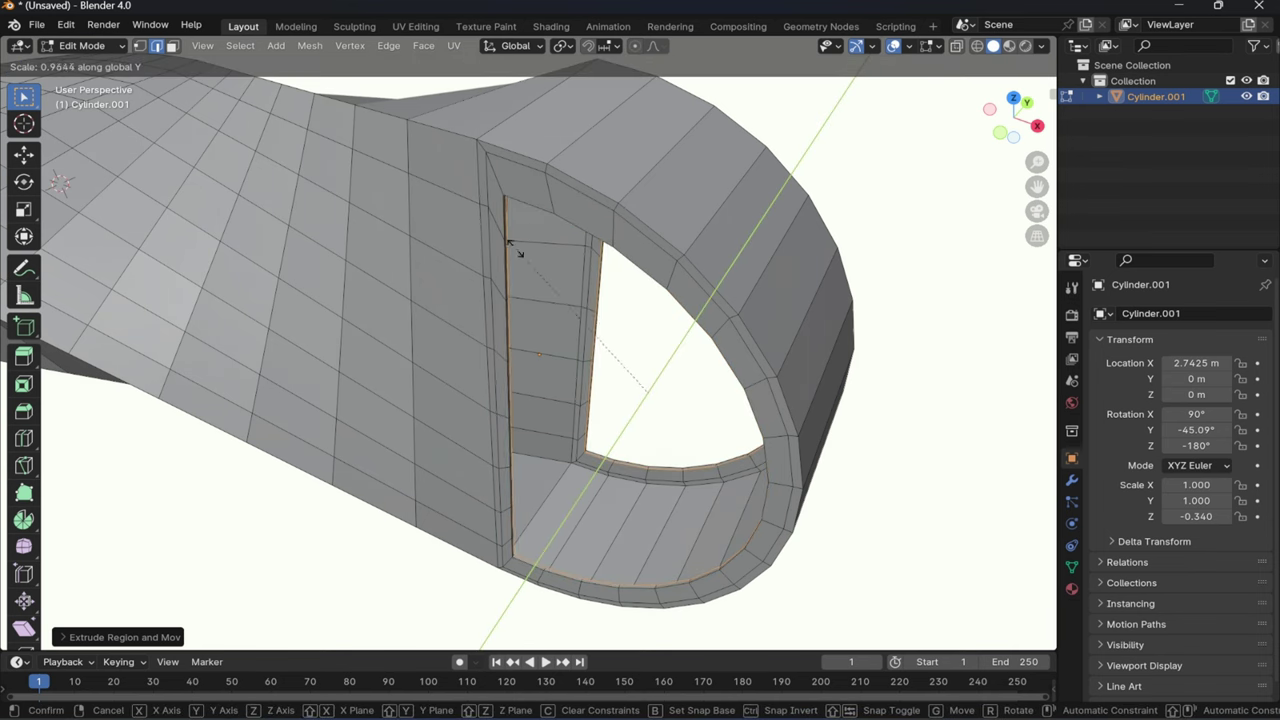
left_click(551, 290)
- Extrude the recessed edge loops once more and scale them inward to form an inner rim
right_click(551, 290)
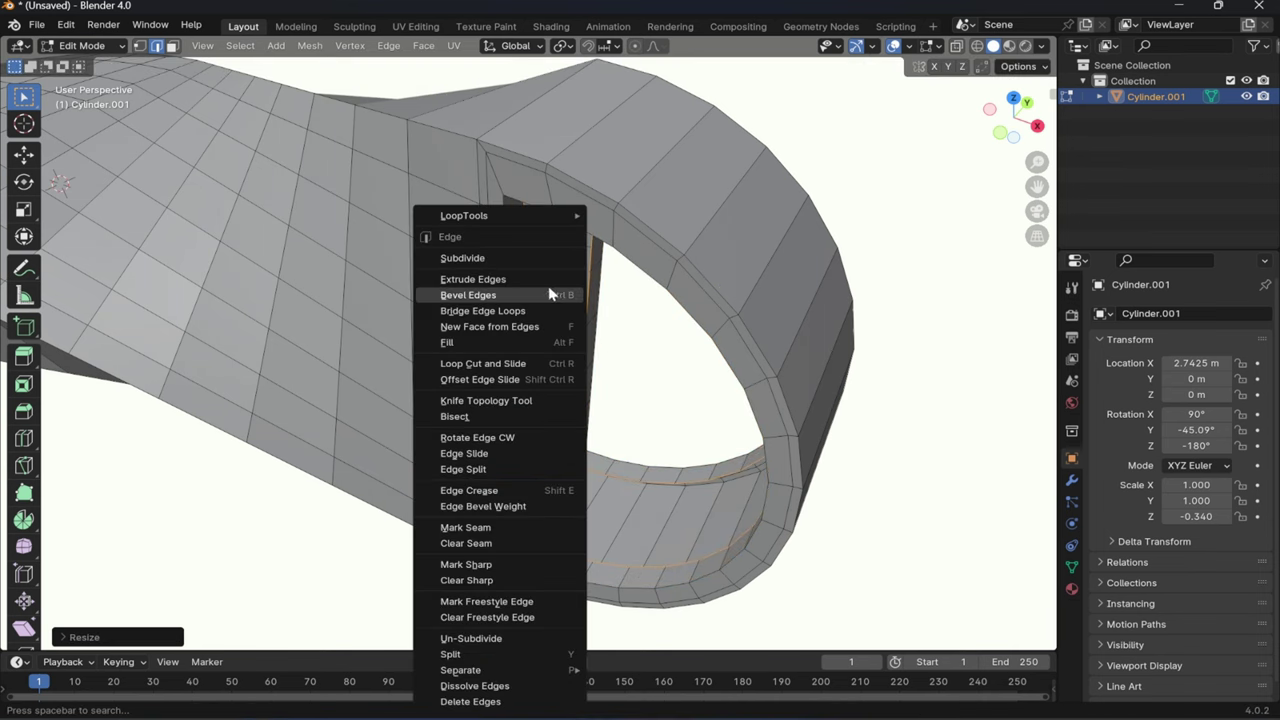
left_click(551, 279)
right_click(632, 241)
key("s")
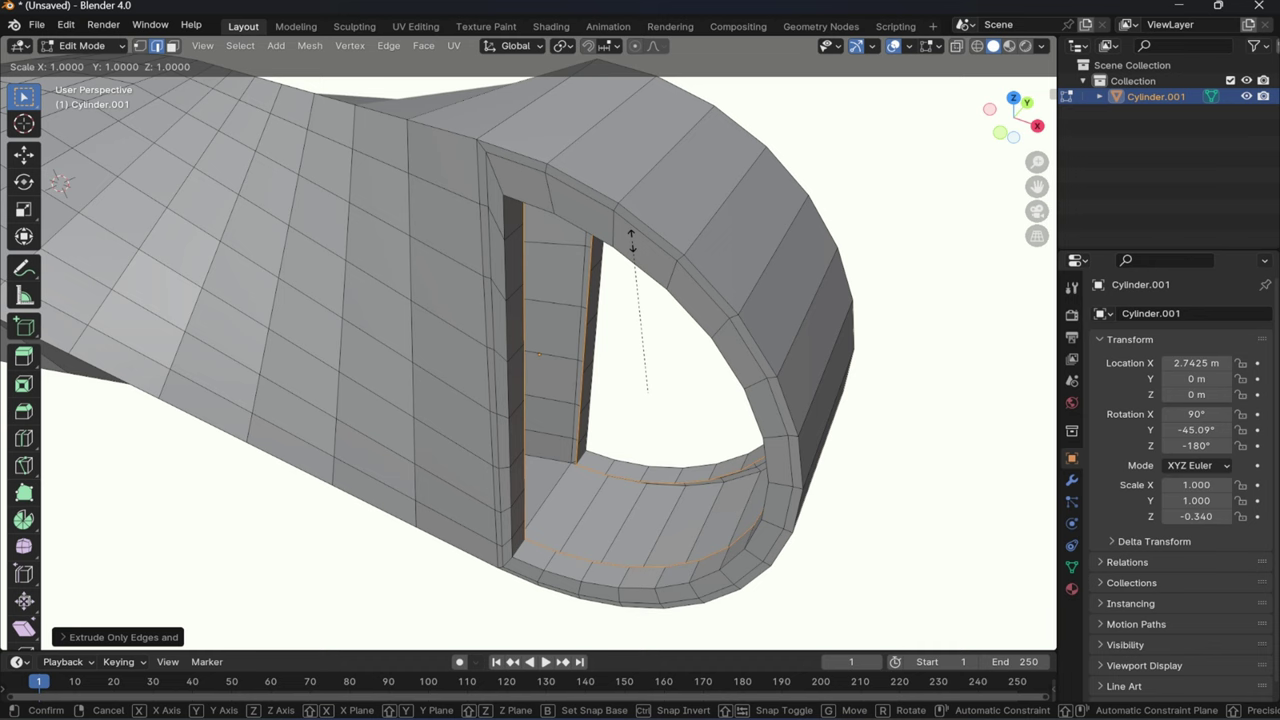
left_click(641, 255)
- Adjust the spacing of the two inner rim loops by scaling them along Y in wireframe side view
key("KP_3")
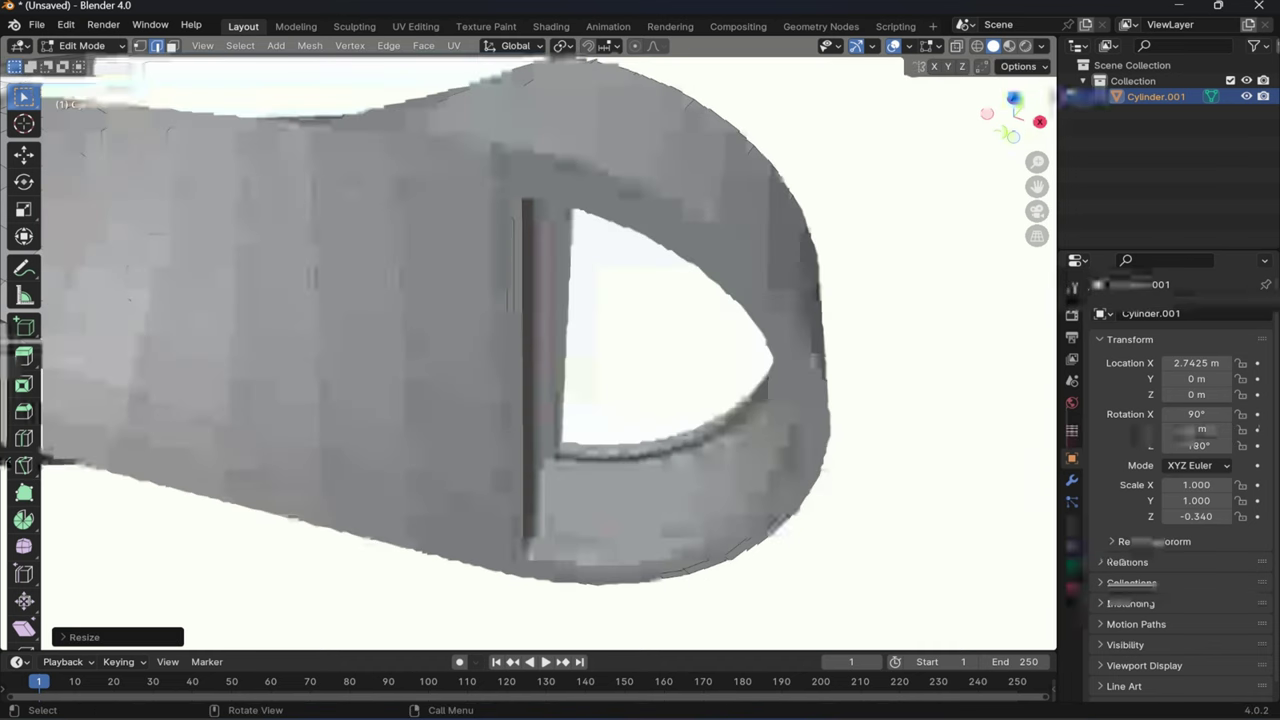
key("shift+z")
key("s")
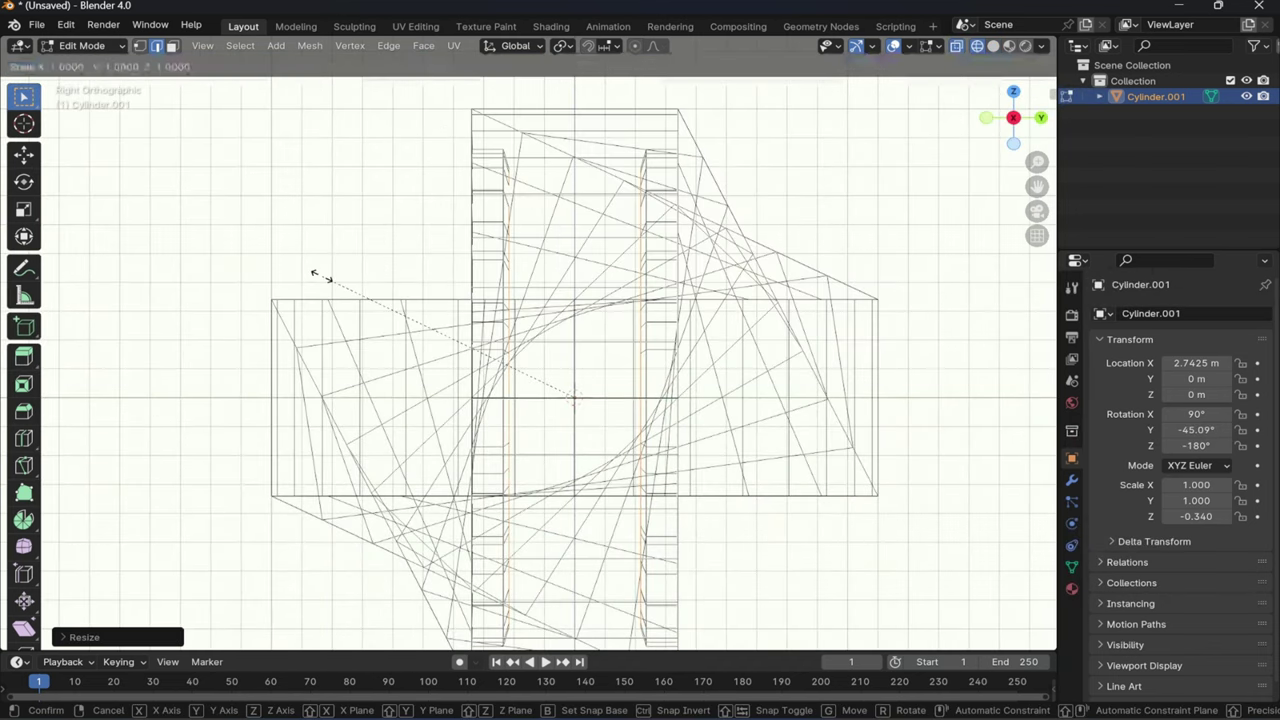
key("y")
left_click(308, 261)
key("shift+z")
scroll(672, 250, "down", 2)
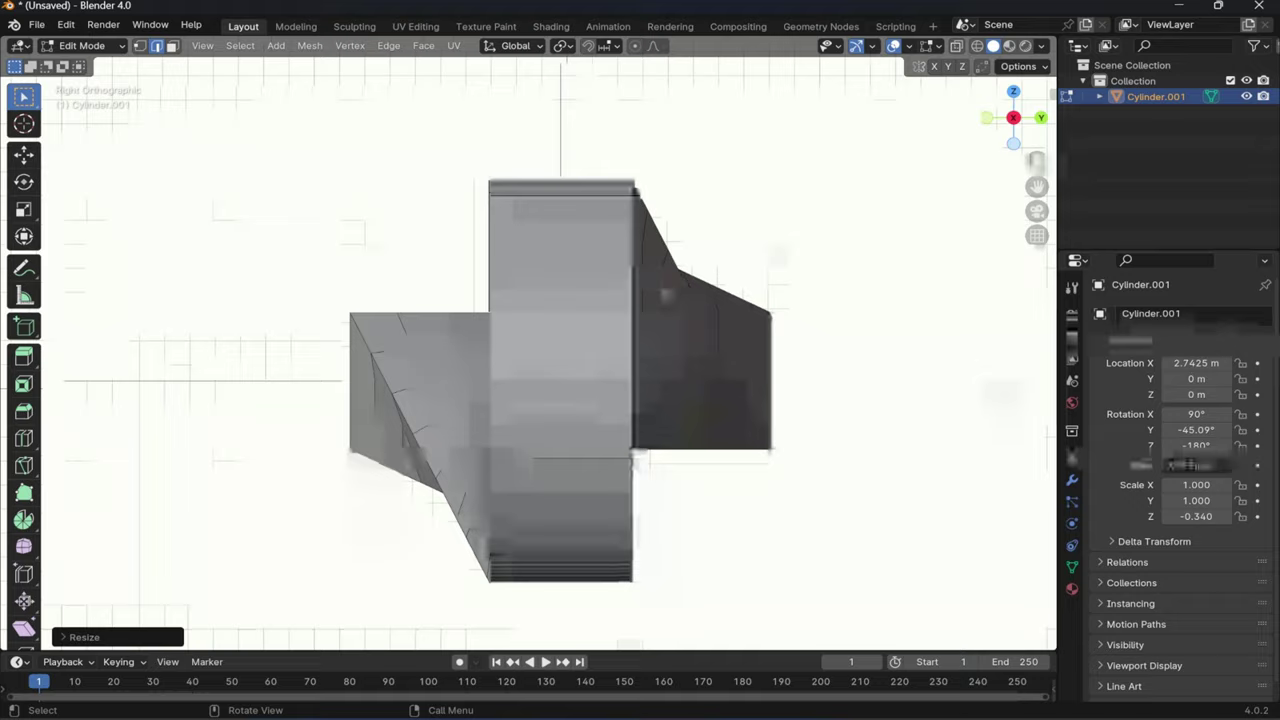
- Bridge the two inner rim loops with linear interpolation and increase the number of cuts across the inner wall
scroll(664, 290, "up", 5)
middle_click_drag(664, 290, 606, 200)
right_click(586, 189)
left_click(567, 213)
scroll(567, 213, "down", 3)
left_click(110, 636)
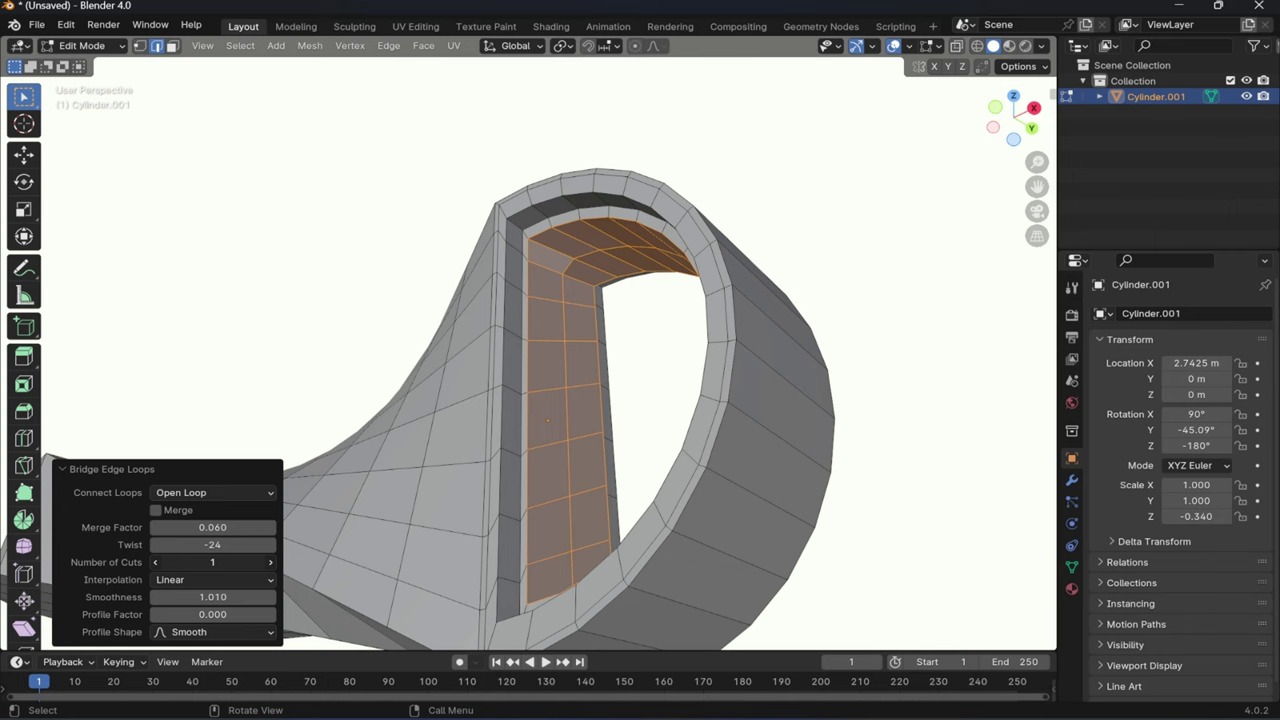
left_click(62, 472)
- Select the two outer loops of the bridged inner wall and scale them up
scroll(540, 314, "up", 3)
left_click(573, 196)
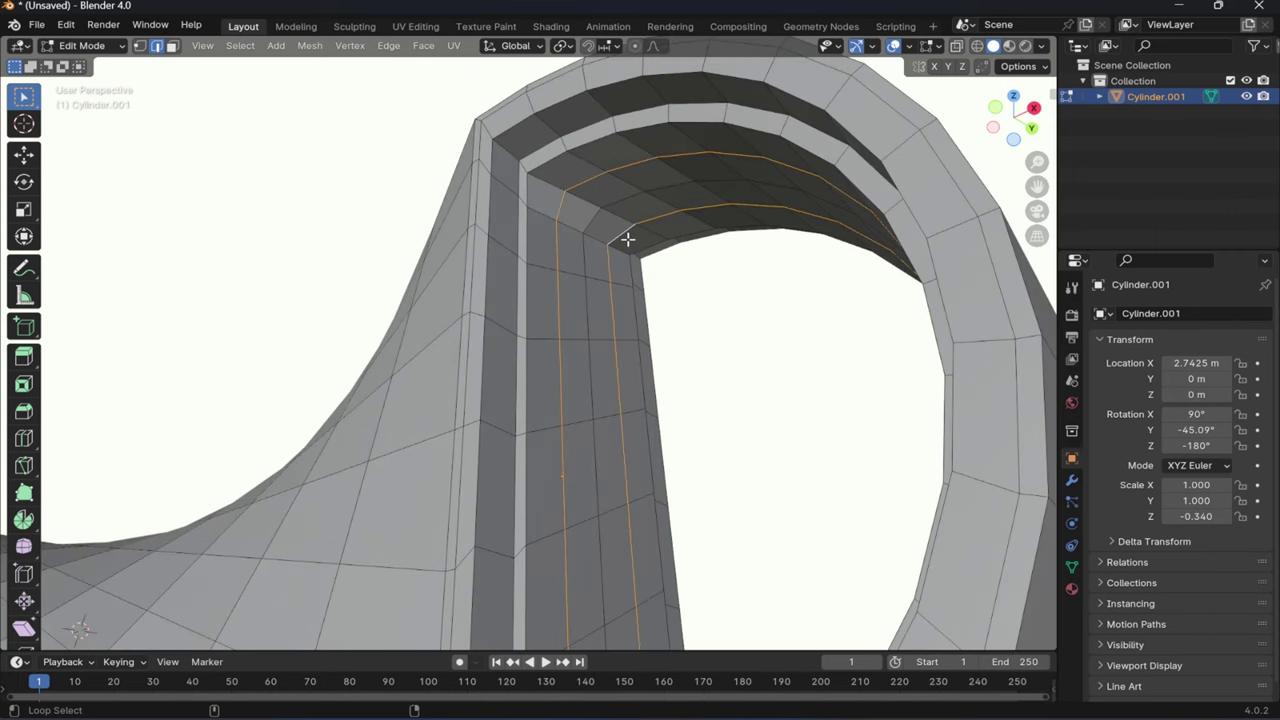
middle_click_drag(627, 238, 485, 200)
key("s")
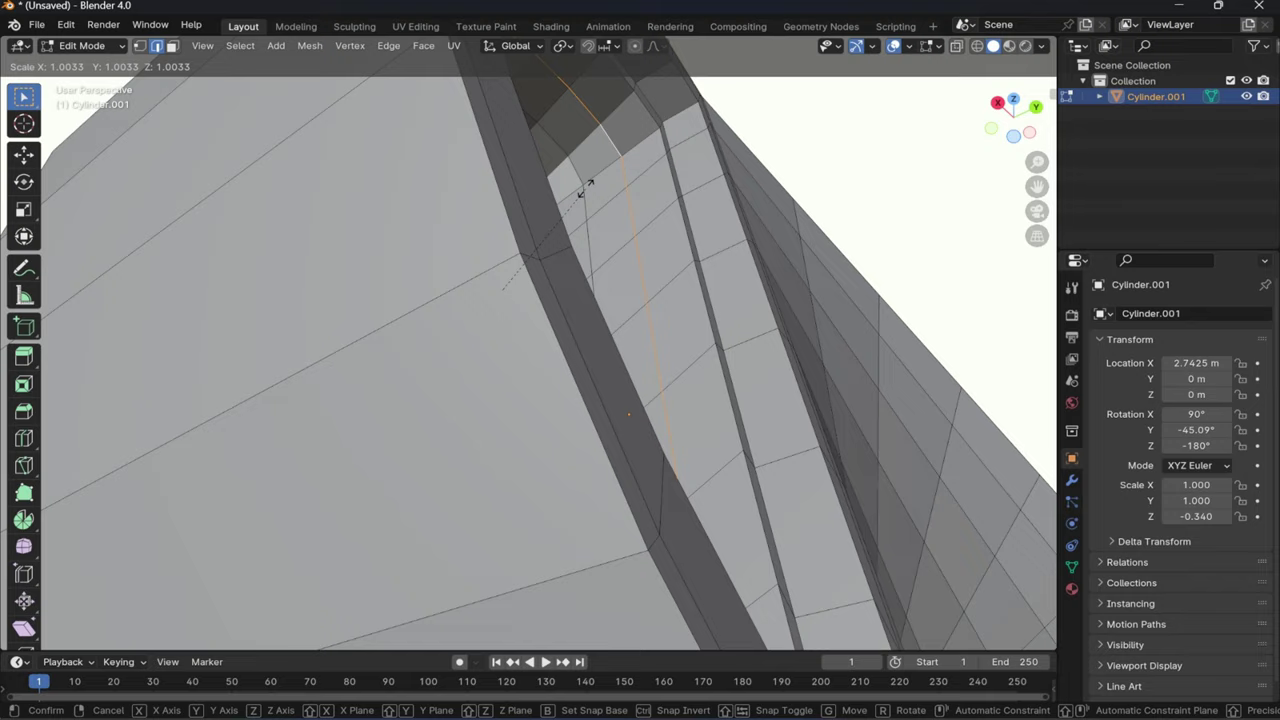
left_click(653, 166)
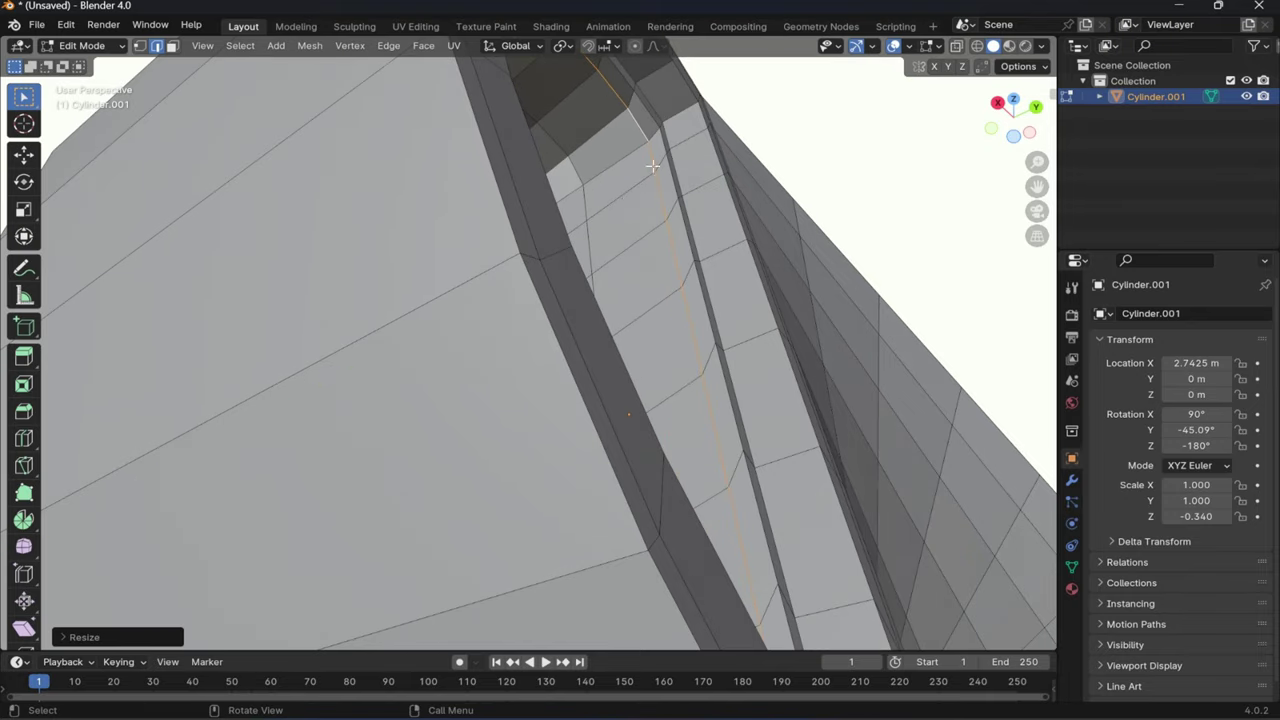
- Add supporting loop cuts along the inner rim on one side of the opening, close to its edges
scroll(653, 168, "down", 6)
middle_click_drag(653, 170, 551, 197)
scroll(556, 200, "up", 2)
scroll(557, 189, "down", 5)
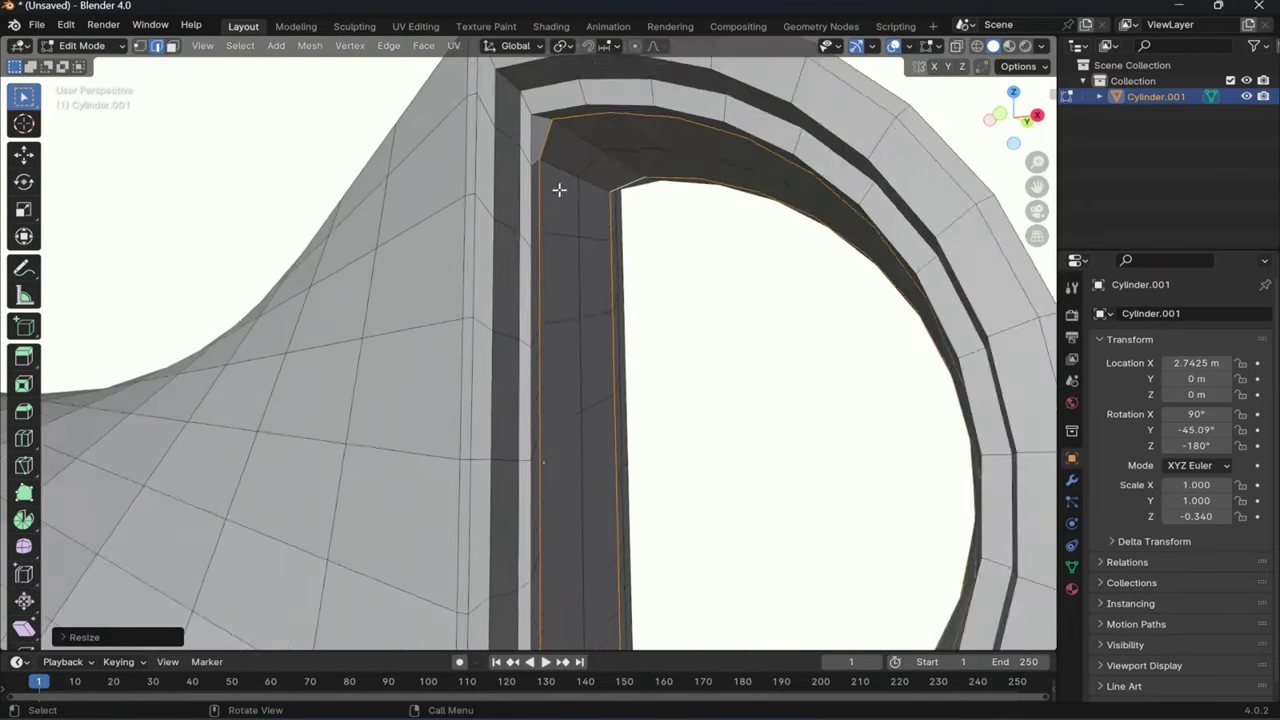
scroll(549, 120, "up", 7)
middle_click_drag(615, 216, 632, 647, "shift")
scroll(597, 346, "up", 2)
middle_click_drag(597, 346, 551, 297)
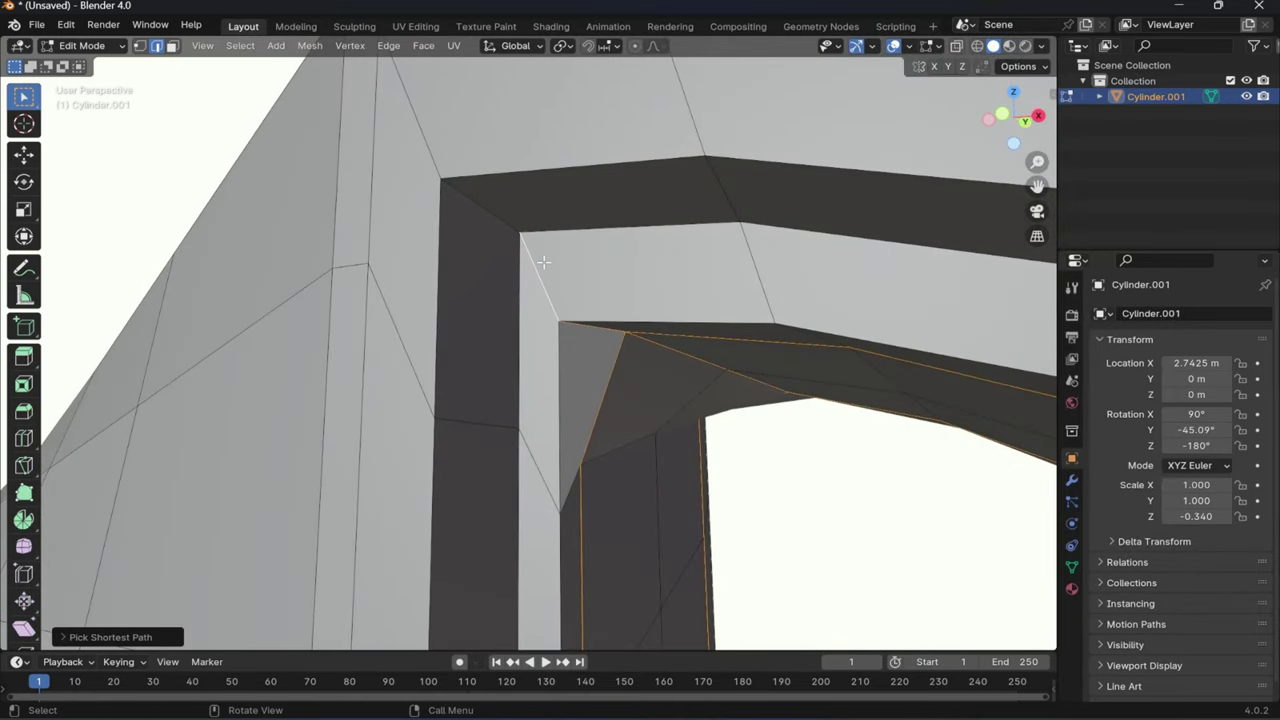
left_click(540, 272)
left_click(557, 288)
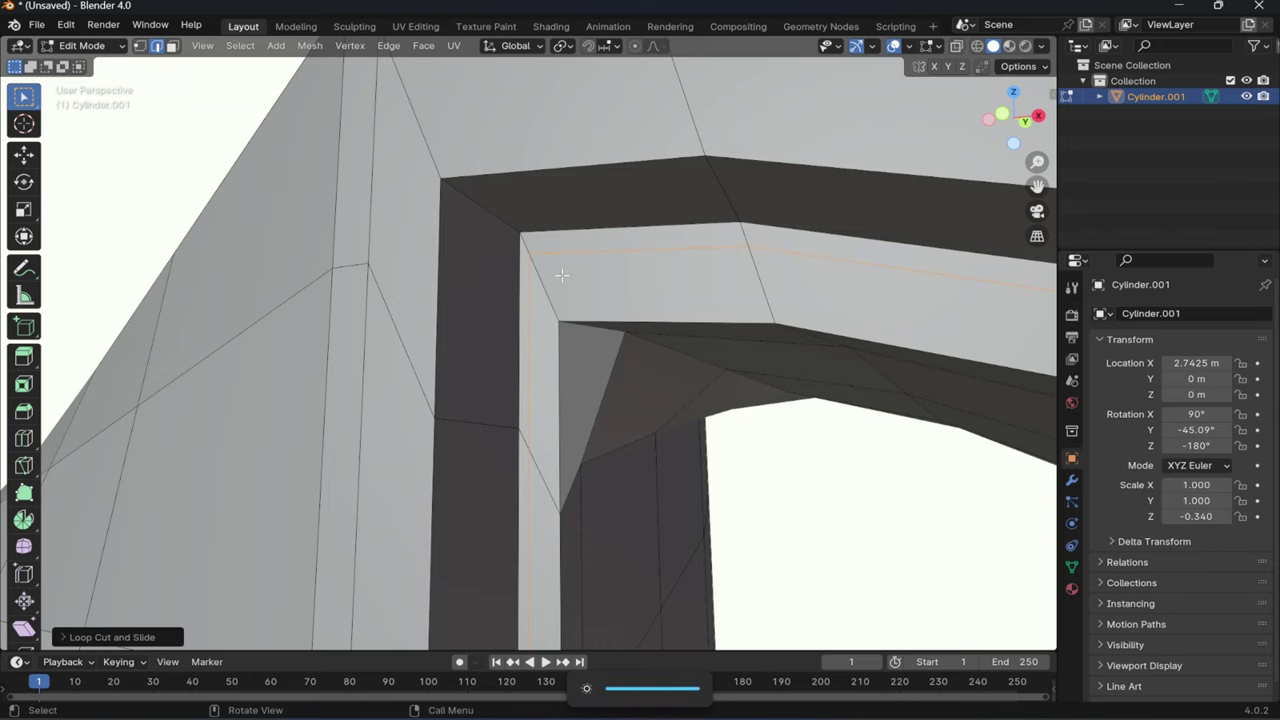
left_click_drag(552, 296, 463, 184)
left_click(470, 189)
- Add a supporting loop cut along the recess wall on the opposite side of the opening
scroll(470, 189, "down", 5)
middle_click_drag(470, 189, 404, 335)
key("ctrl+r")
left_click(335, 157)
left_click(339, 184)
- Add two loop cuts on the opposite side's inner rim face, one near its inner edge and one near its outer edge
scroll(340, 188, "up", 4)
key("ctrl+r")
left_click(447, 245)
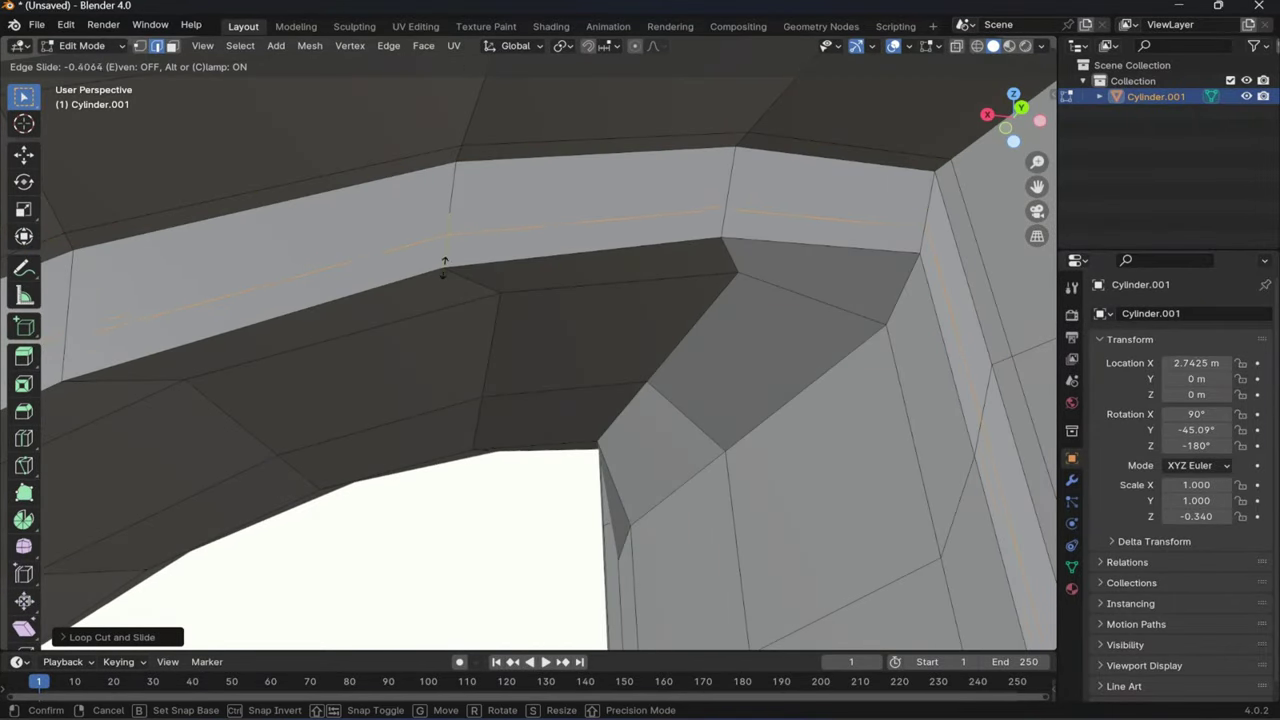
left_click(447, 268)
key("ctrl+r")
left_click(454, 204)
left_click(456, 182)
scroll(438, 245, "down", 4)
middle_click_drag(438, 245, 534, 349)
scroll(537, 215, "down", 6)
scroll(590, 351, "up", 2)
scroll(477, 297, "down", 5)
scroll(549, 309, "down", 1)
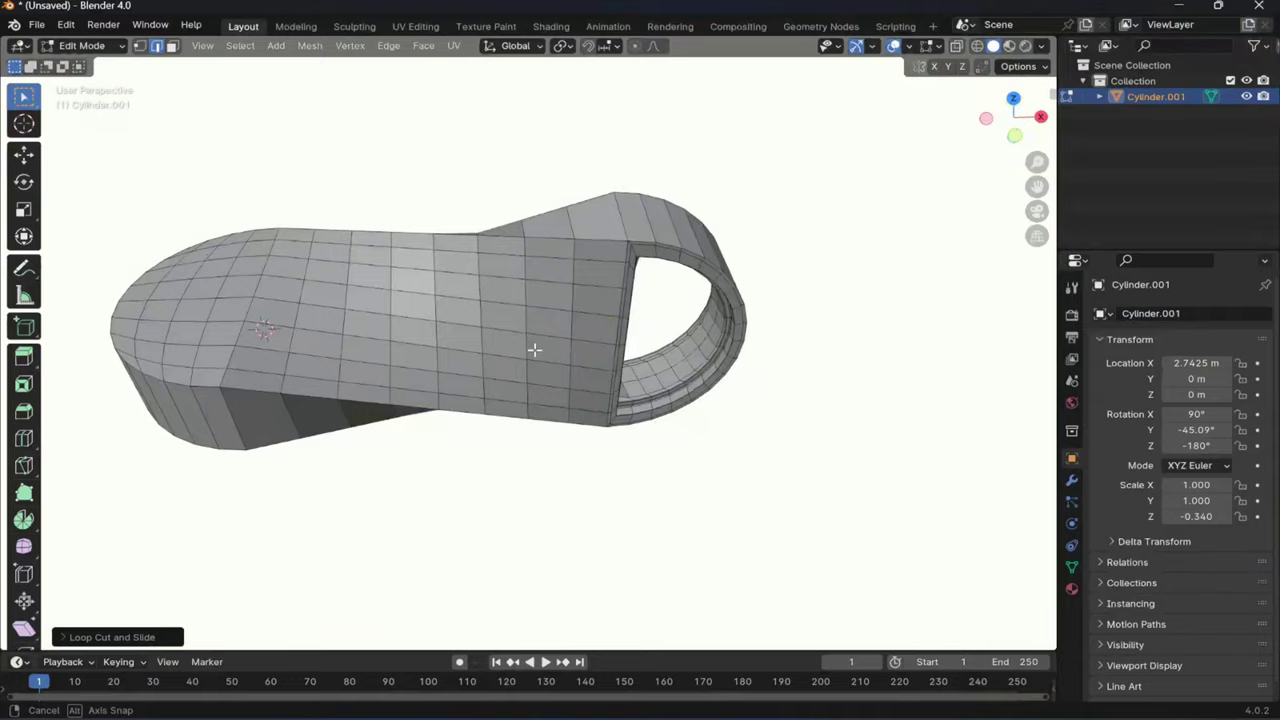
- Select all faces on both flat sides of the horizontal half cylinder, working in wireframe top view
key("KP_7")
scroll(370, 309, "up", 3)
middle_click_drag(370, 309, 592, 356, "shift")
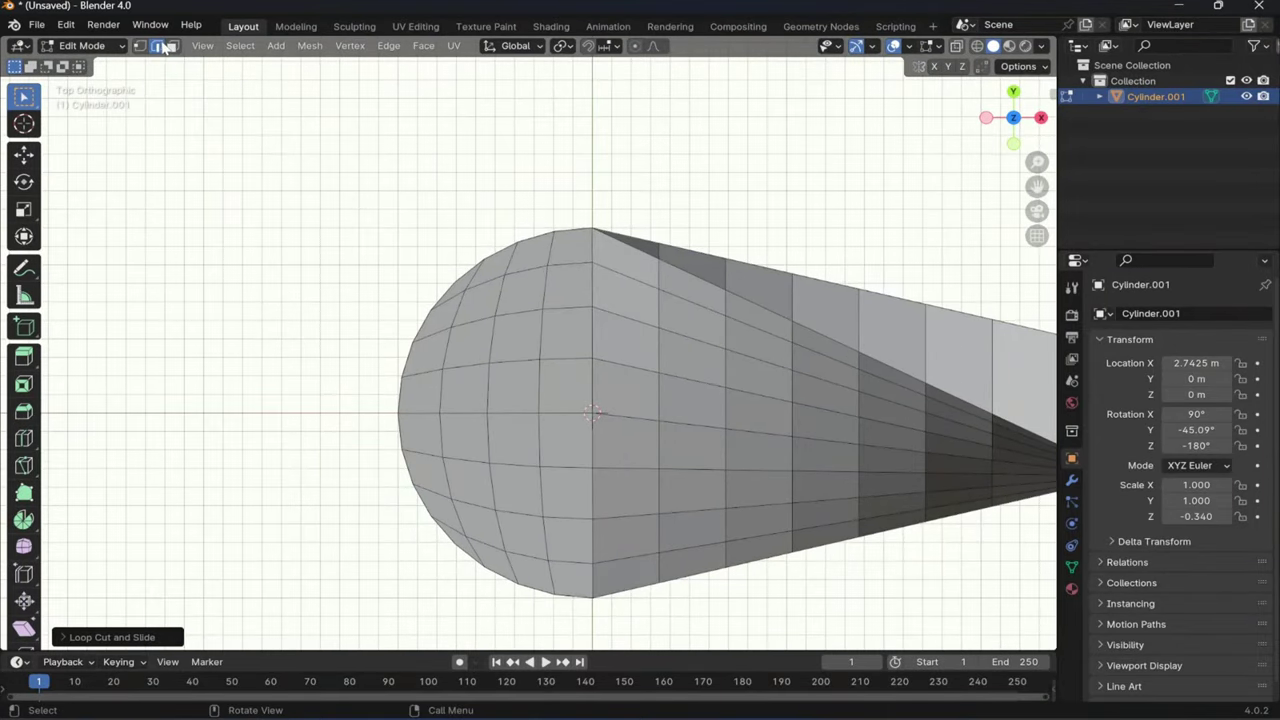
key("shift+z")
scroll(363, 329, "up", 6)
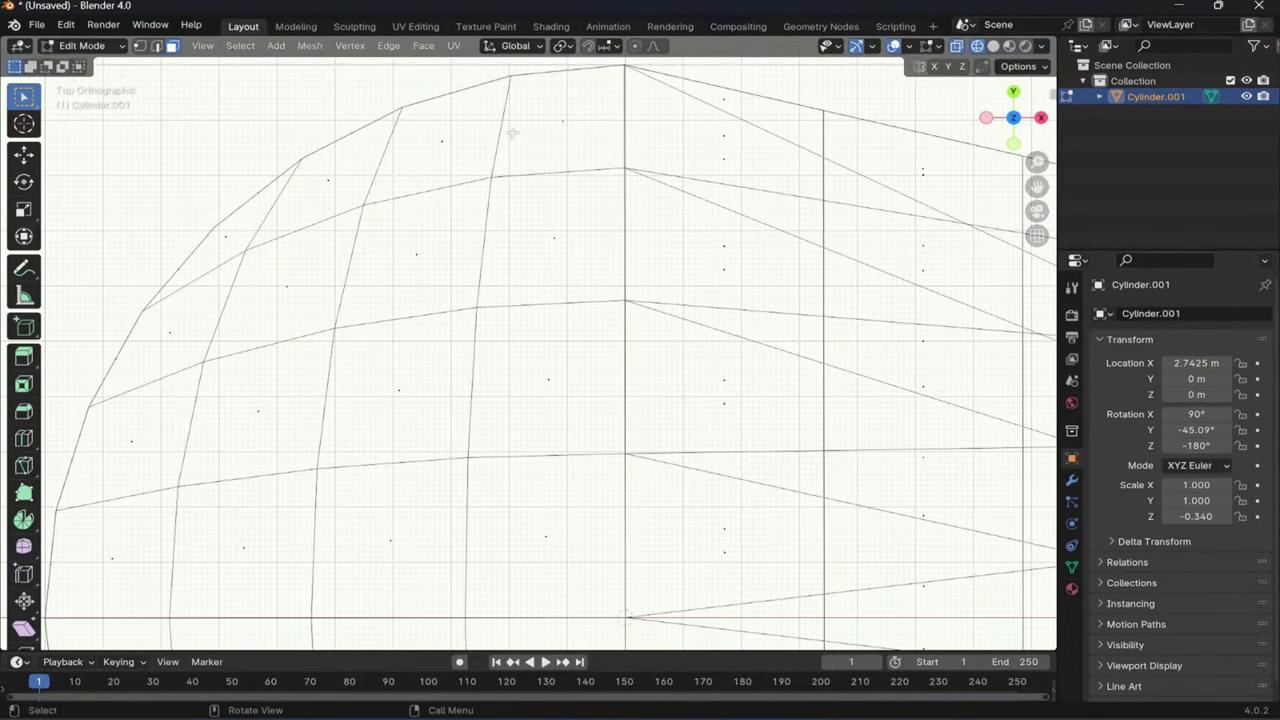
left_click_drag(534, 505, 562, 562, "shift")
middle_click_drag(545, 595, 576, 229, "shift")
left_click_drag(577, 374, 560, 310, "shift")
middle_click_drag(548, 465, 571, 263, "shift")
left_click_drag(571, 263, 618, 553, "shift")
left_click_drag(508, 545, 430, 100, "shift")
left_click_drag(407, 509, 290, 100, "shift")
middle_click_drag(290, 100, 437, 497, "shift")
left_click_drag(430, 420, 615, 345, "shift")
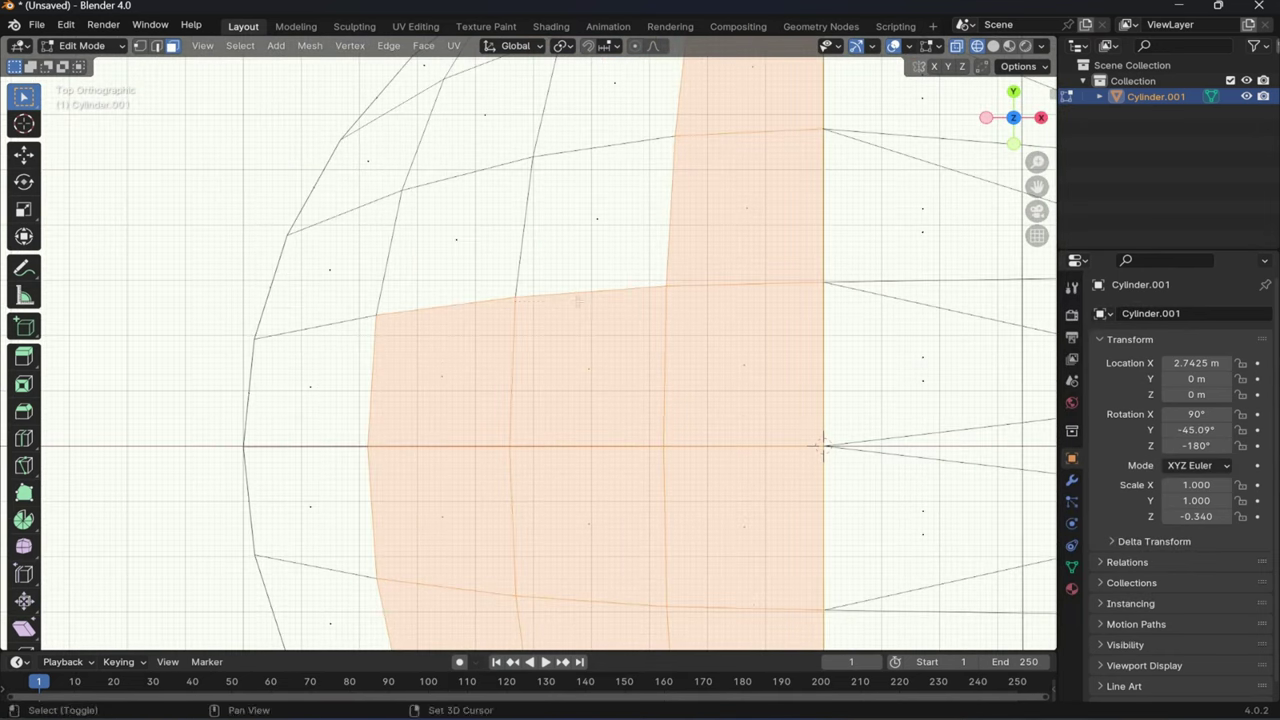
middle_click_drag(600, 300, 587, 442, "shift")
left_click_drag(480, 415, 430, 365, "shift")
left_click_drag(570, 395, 620, 205, "shift")
left_click_drag(557, 295, 469, 264, "shift")
left_click_drag(362, 378, 305, 430, "shift")
middle_click_drag(345, 548, 423, 326, "shift")
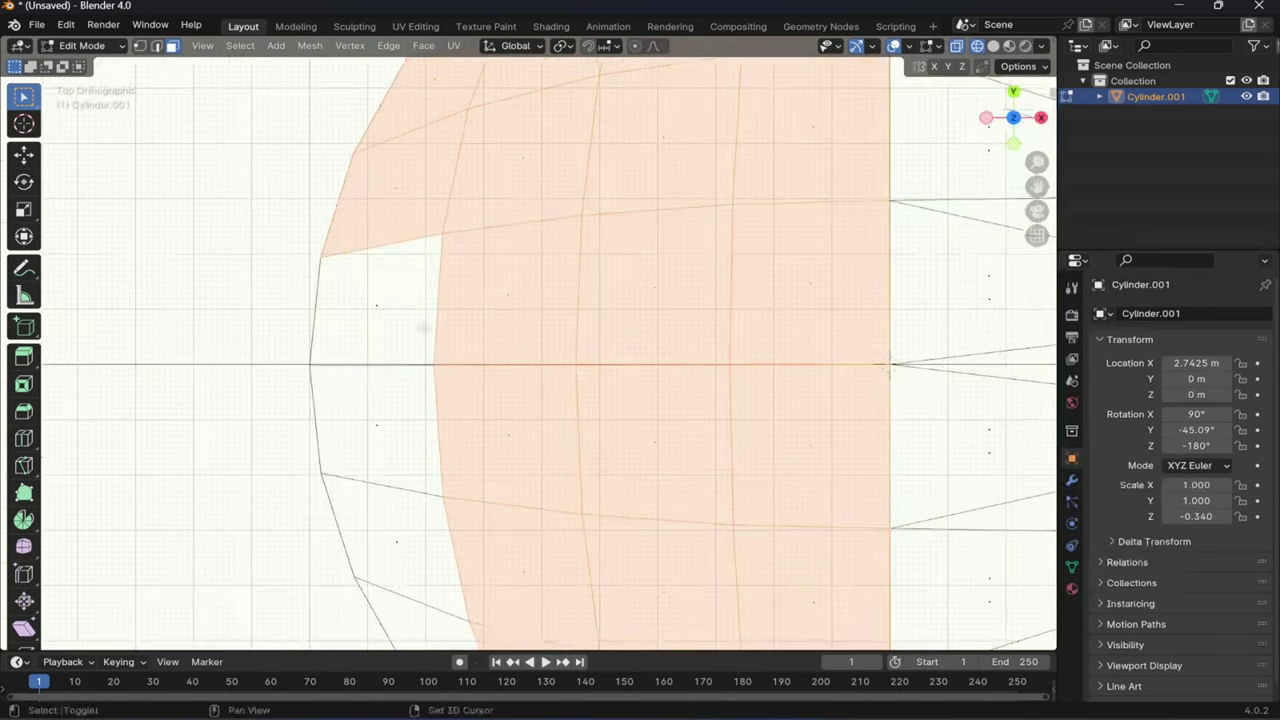
left_click_drag(423, 326, 360, 285, "shift")
middle_click_drag(370, 410, 376, 270, "shift")
left_click_drag(349, 263, 425, 425, "shift")
middle_click_drag(480, 560, 463, 407, "shift")
left_click_drag(455, 475, 557, 373, "shift")
- Inset the selected flat faces of the horizontal half cylinder by about 0.07 m
key("shift+z")
mouse_move(556, 373)
middle_mouse_down()
mouse_move(706, 280)
mouse_move(740, 340)
mouse_move(574, 303)
mouse_move(540, 399)
middle_mouse_up()
scroll(541, 399, "up", 2)
key("u")
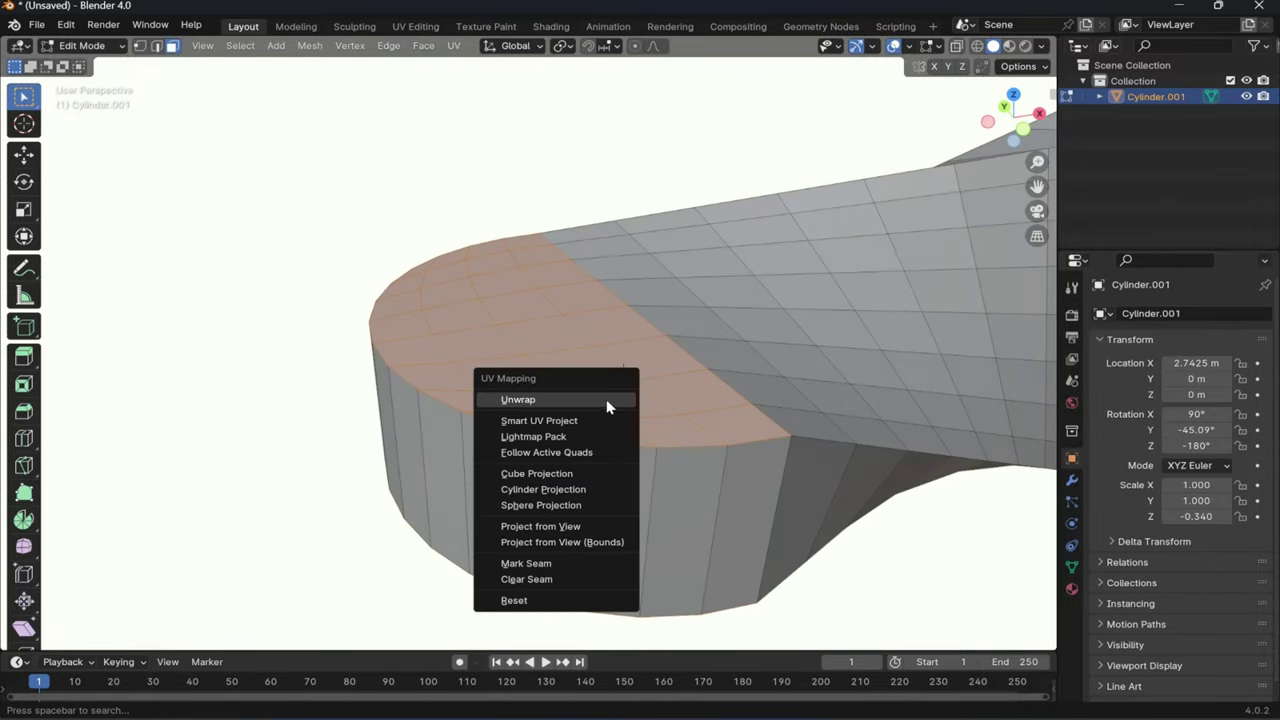
right_click(631, 283)
key("i")
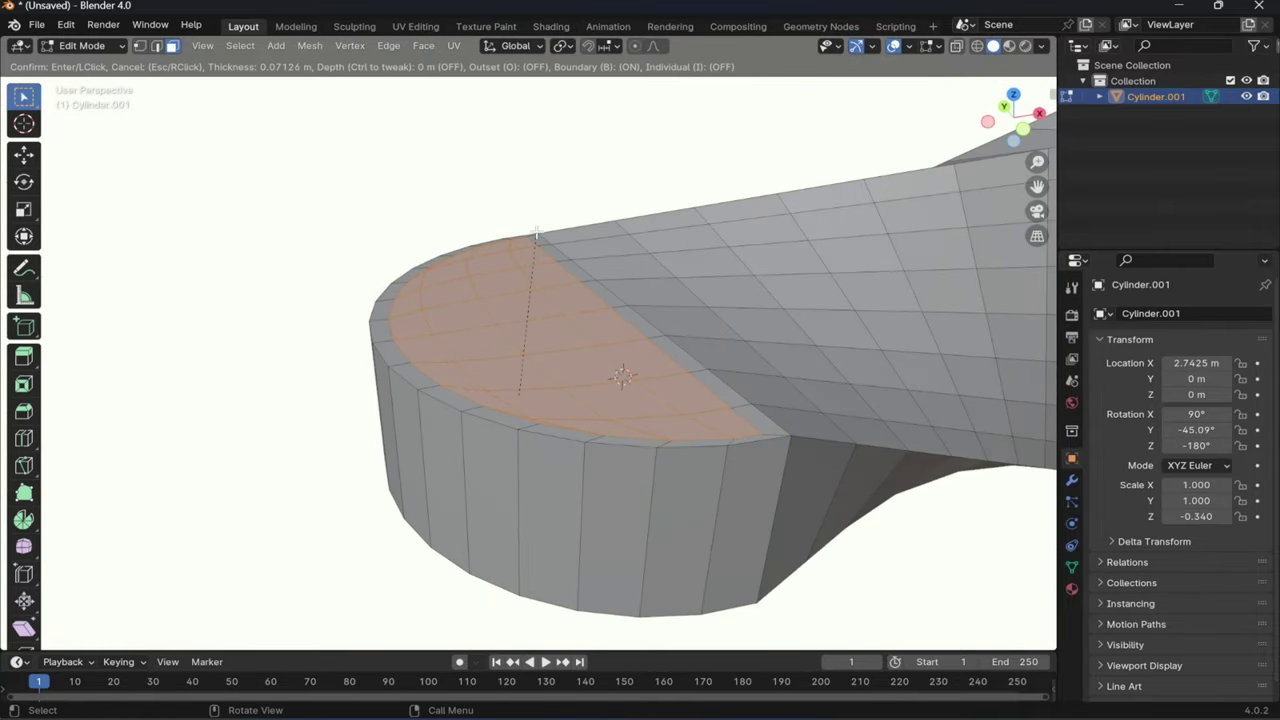
left_click(536, 234)
- Extrude the inset faces inward along their normals to recess both sides of the horizontal half cylinder
middle_click_drag(536, 234, 490, 245)
scroll(537, 334, "up", 3)
key("ctrl+f")
left_click(491, 279)
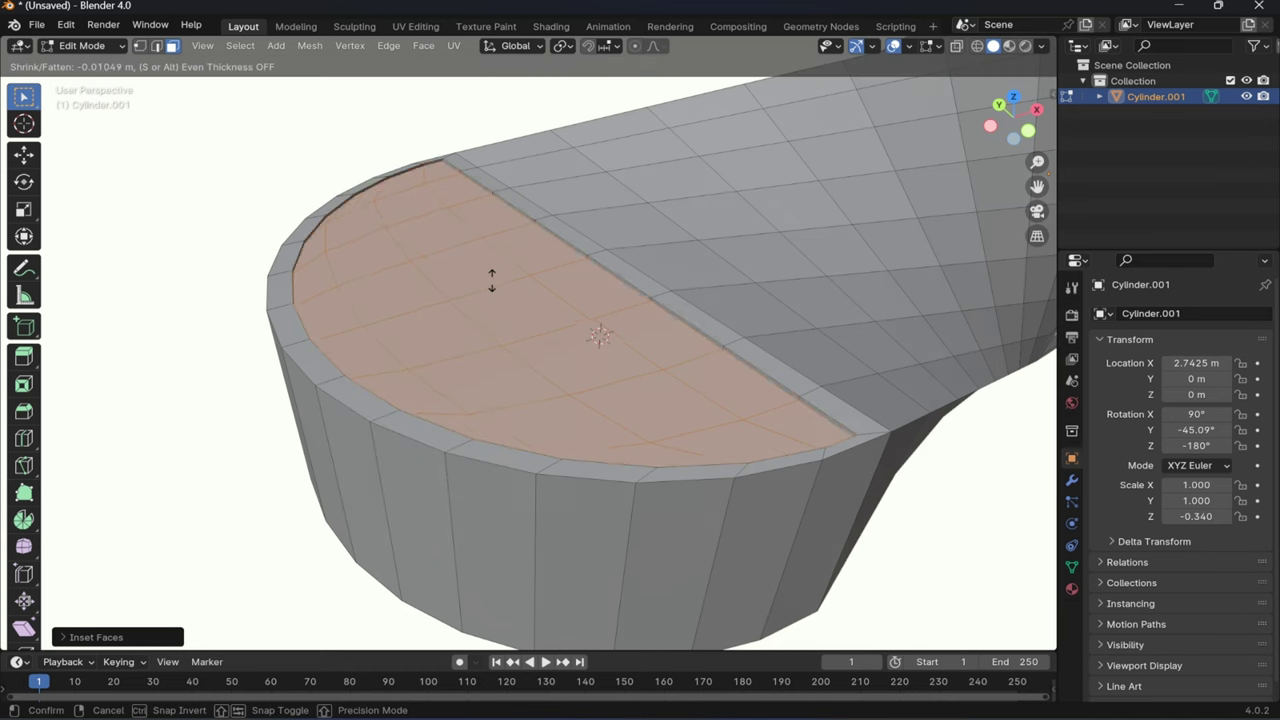
scroll(496, 285, "up", 2)
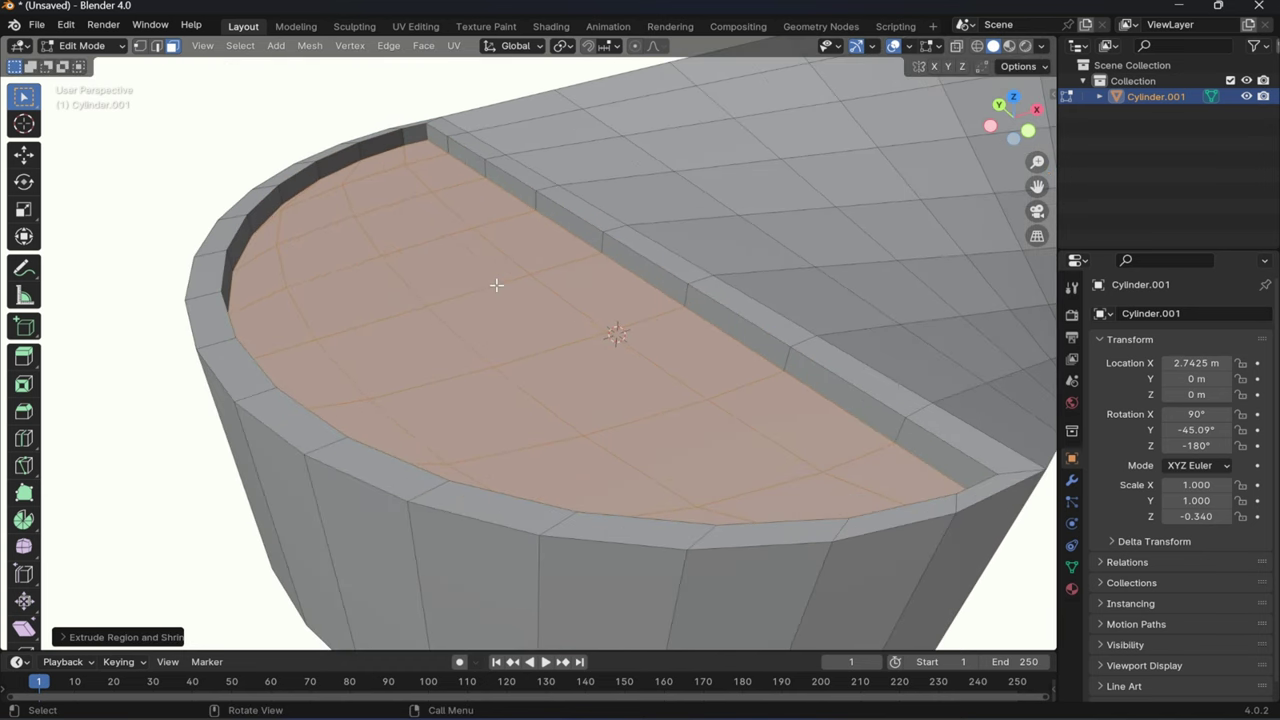
- Inset the recessed faces of the horizontal half cylinder slightly and extrude them in place along their normals
left_click(467, 213)
scroll(451, 206, "up", 4)
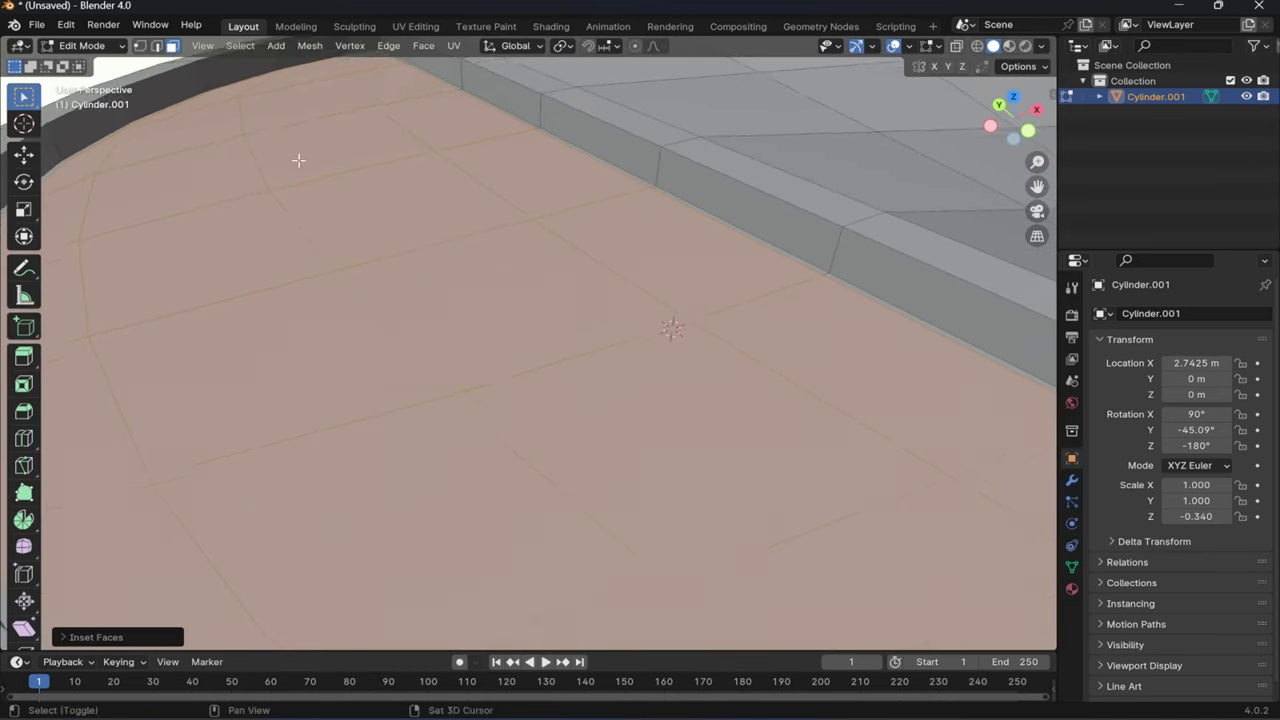
middle_click_drag(297, 160, 634, 303, "shift")
key("ctrl+f")
left_click(674, 264)
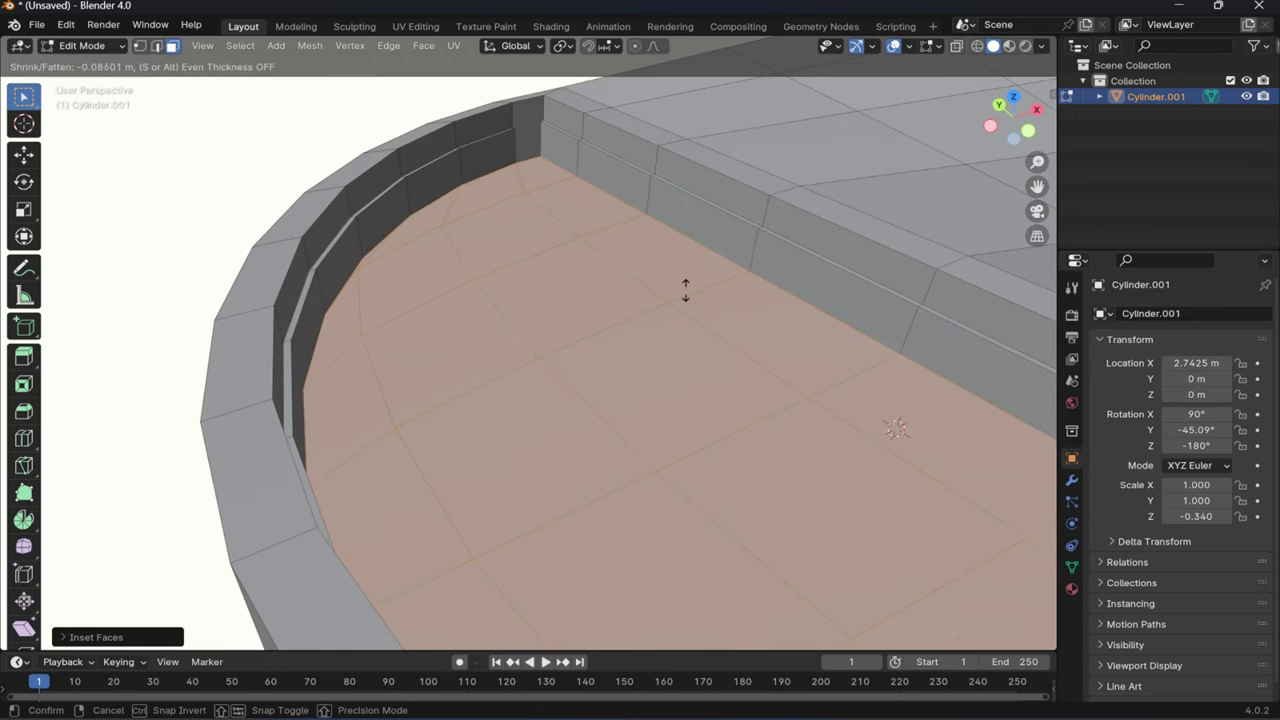
right_click(684, 282)
- Scale the selected recessed faces slightly inward to form a narrow ledge around the recess
middle_click_drag(541, 372, 551, 377)
scroll(543, 309, "down", 1)
key("s")
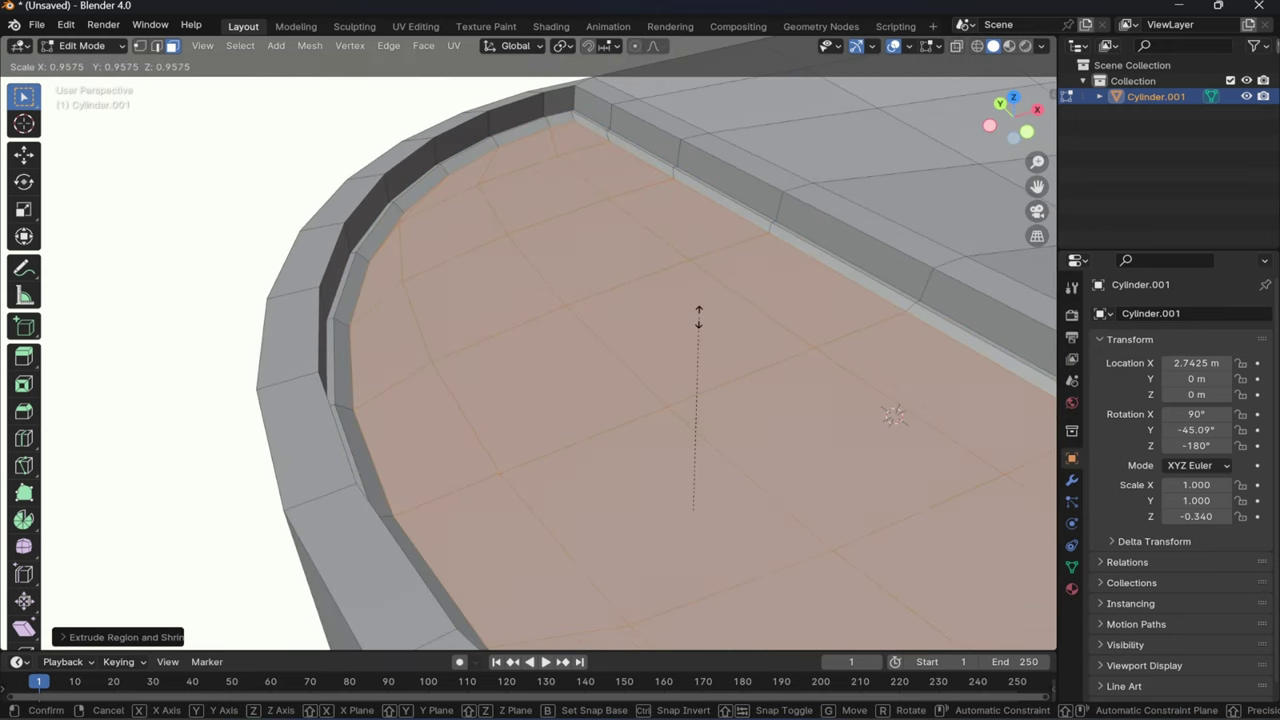
left_click(697, 313)
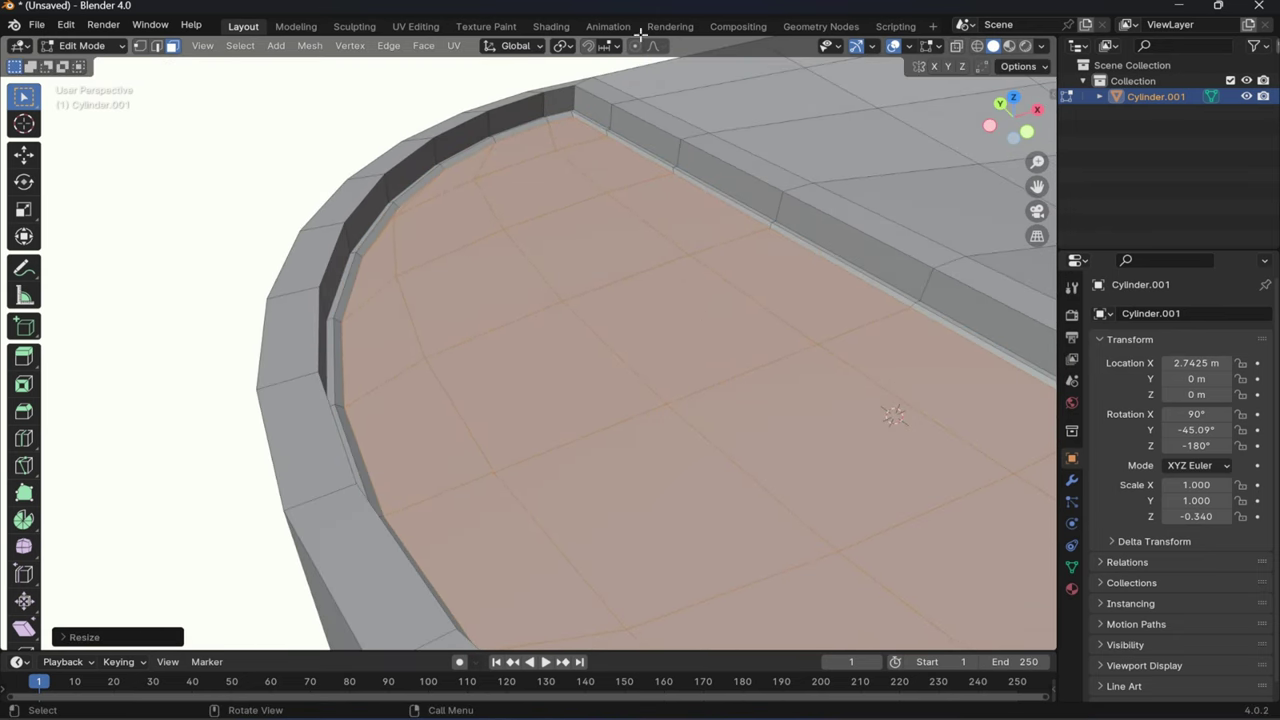
- Scale the selected faces on both sides slightly along Z, working in wireframe right view
key("KP_3")
scroll(574, 177, "down", 6)
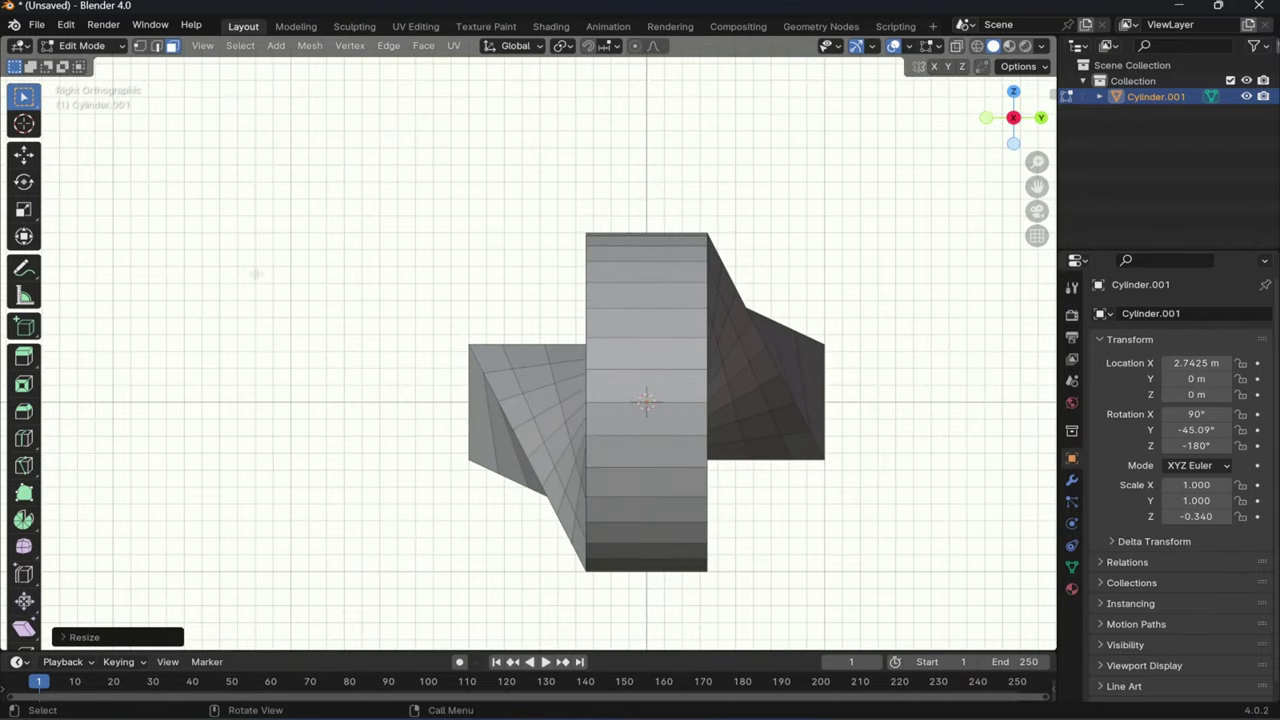
key("shift+z")
scroll(567, 397, "up", 5)
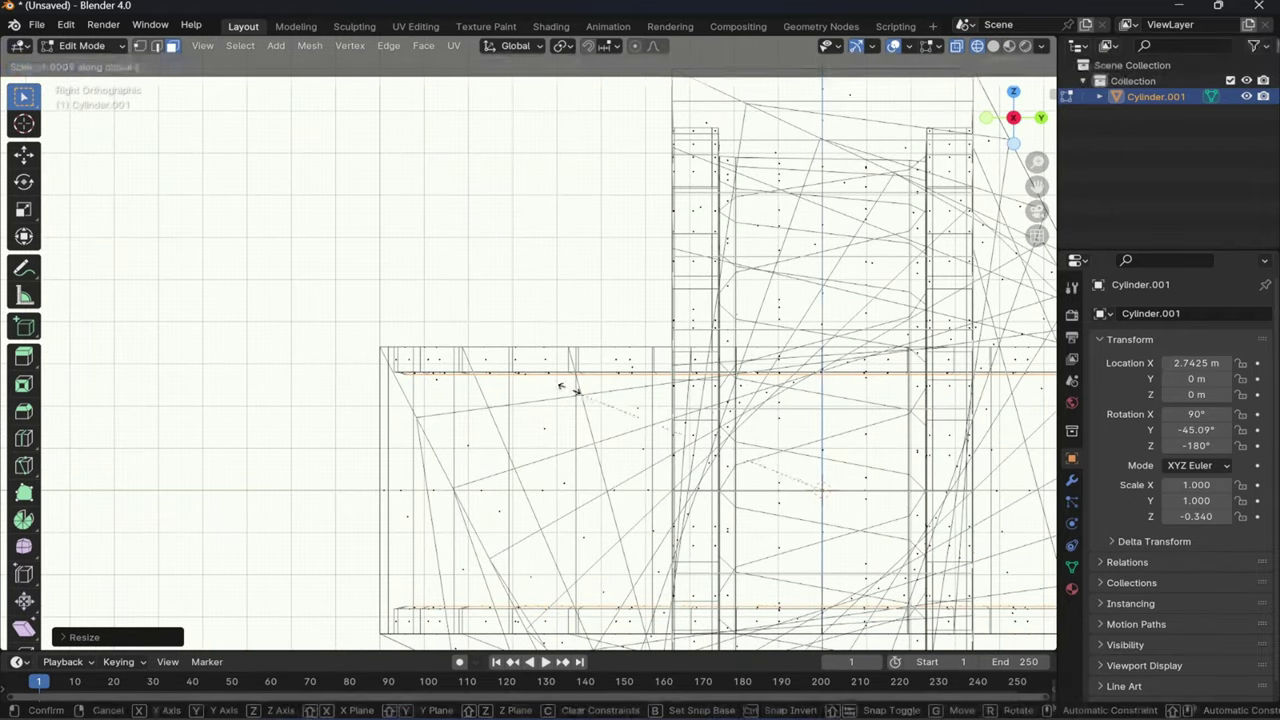
key("shift+z")
- Extrude the selected faces deeper inward along their normals and delete them to open the horizontal half cylinder
middle_click_drag(623, 322, 636, 331)
scroll(636, 331, "up", 2)
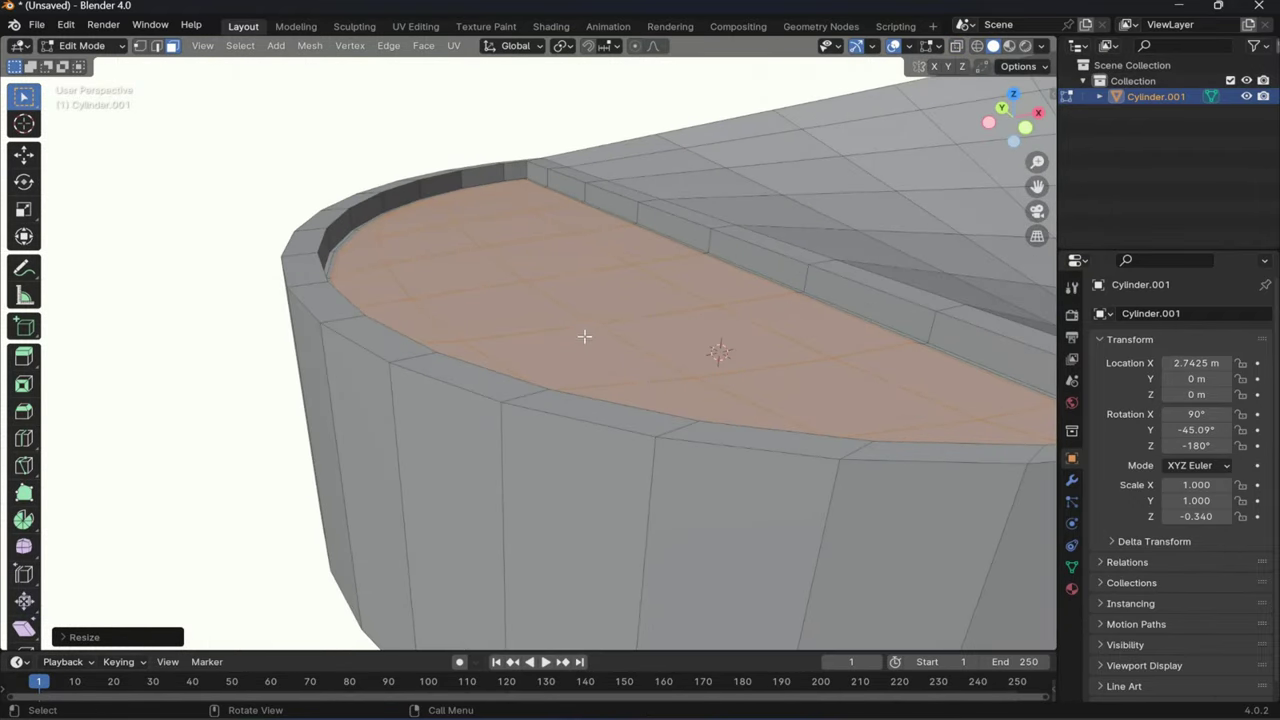
right_click(582, 325)
left_click(578, 318)
left_click(579, 350)
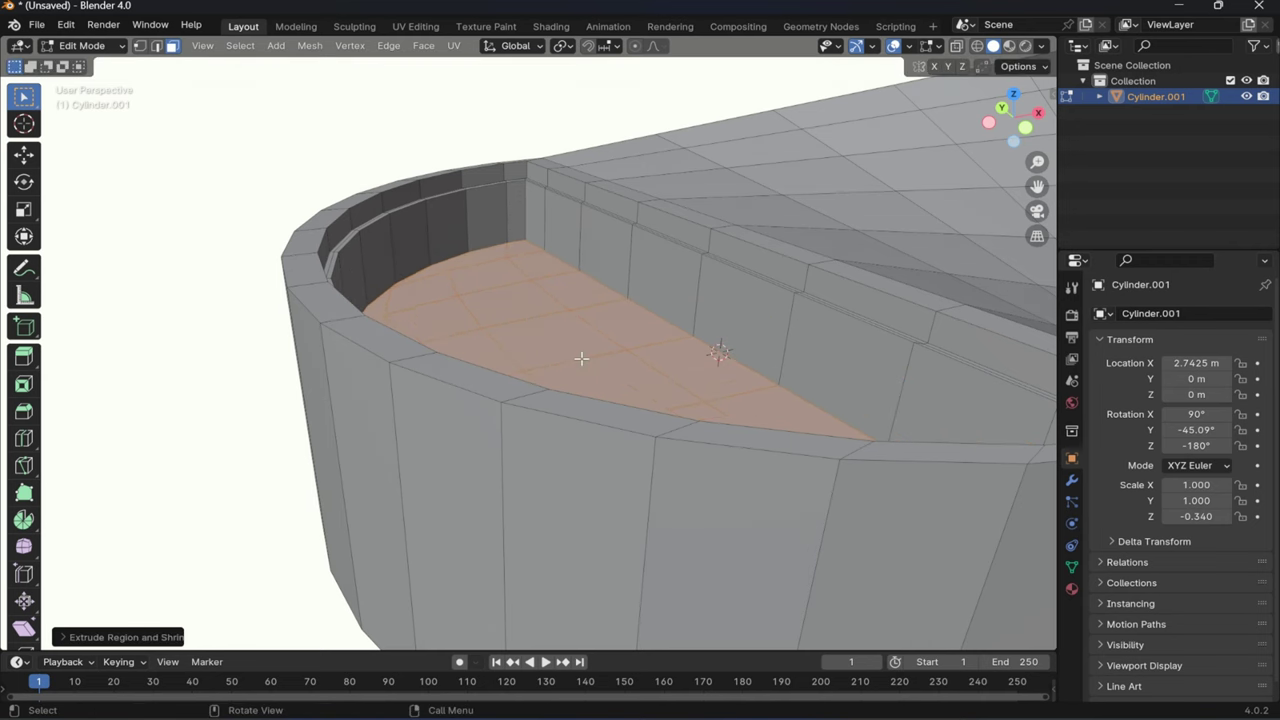
key("x")
left_click(578, 354)
- Select the two open edge loops inside the horizontal half cylinder and try to merge them by distance
middle_click_drag(580, 358, 560, 340)
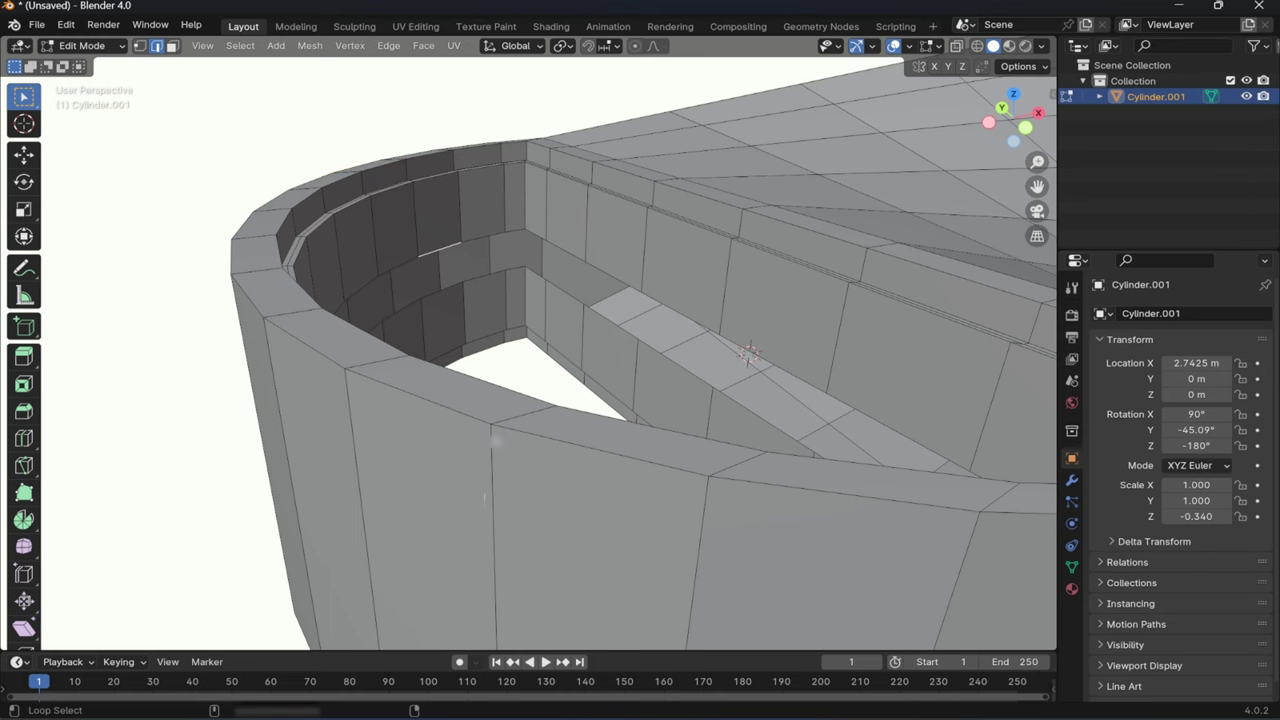
middle_click_drag(480, 256, 576, 290)
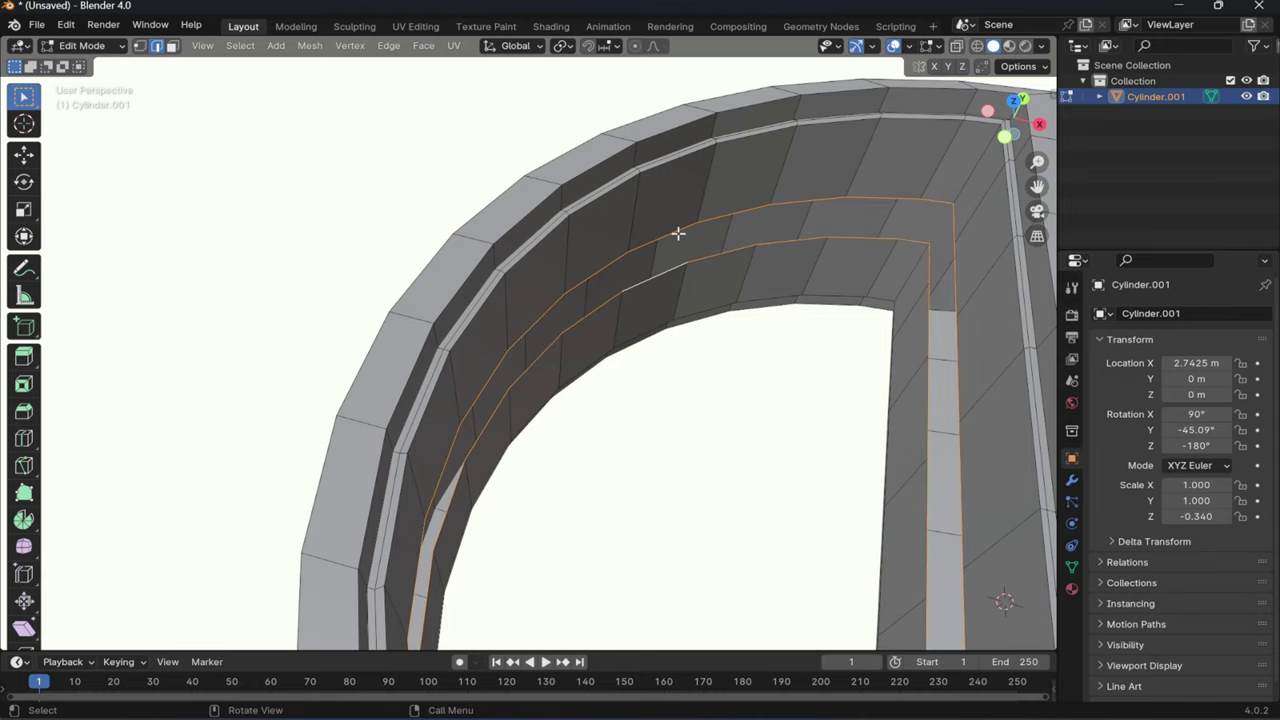
key("m")
left_click(668, 287)
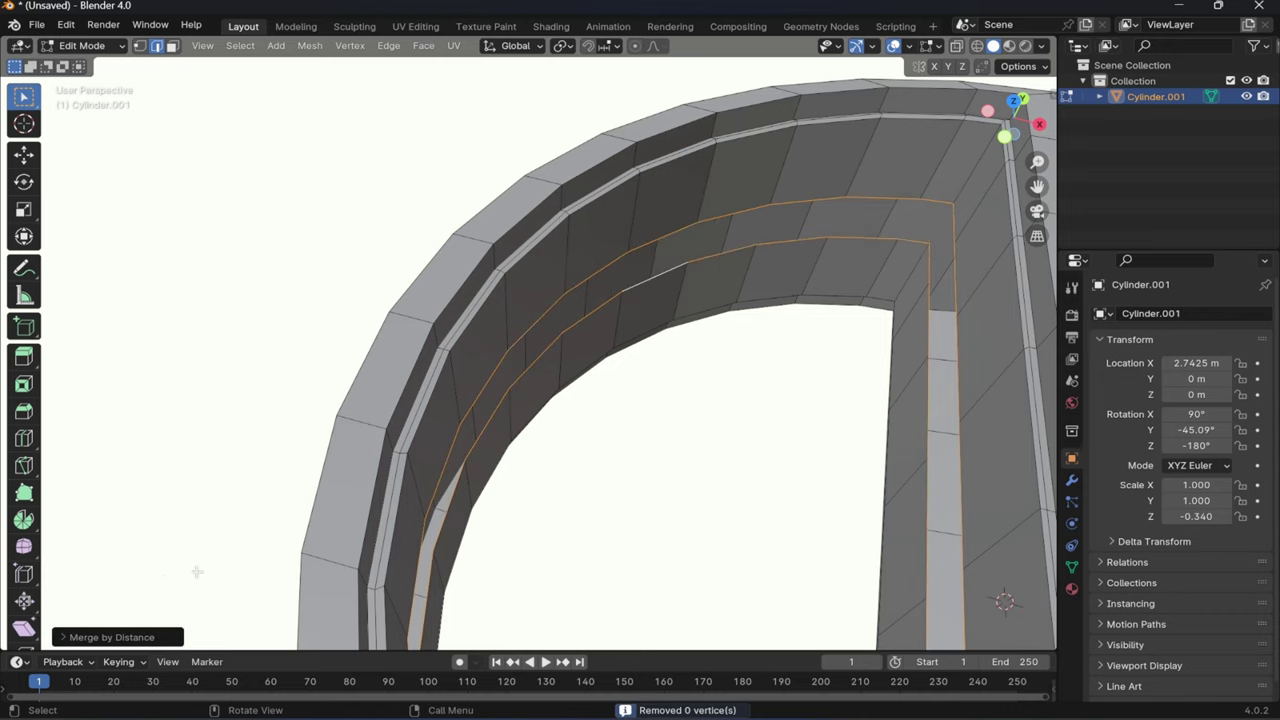
mouse_move(200, 596)
left_mouse_down()
mouse_move(240, 596)
mouse_move(180, 596)
mouse_move(198, 596)
left_mouse_up()
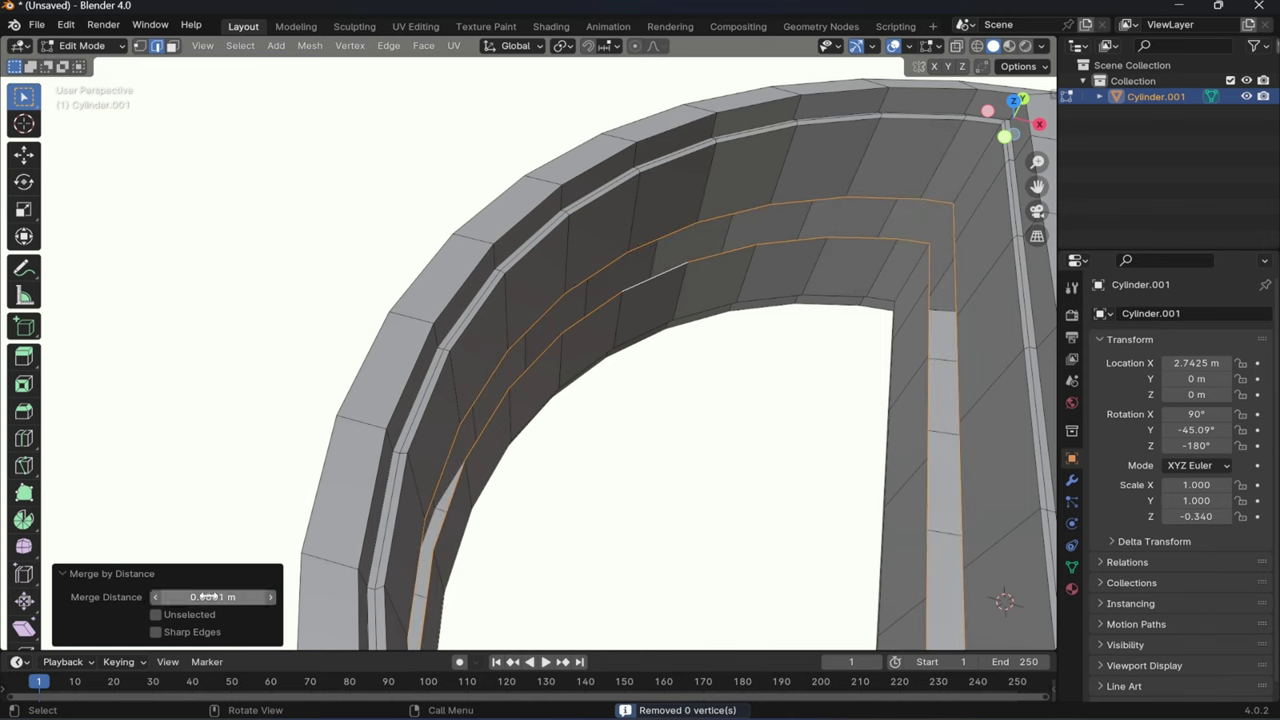
- Bridge the two open inner edge loops and adjust the twist until the new faces run straight across
key("ctrl+e")
left_click(669, 317)
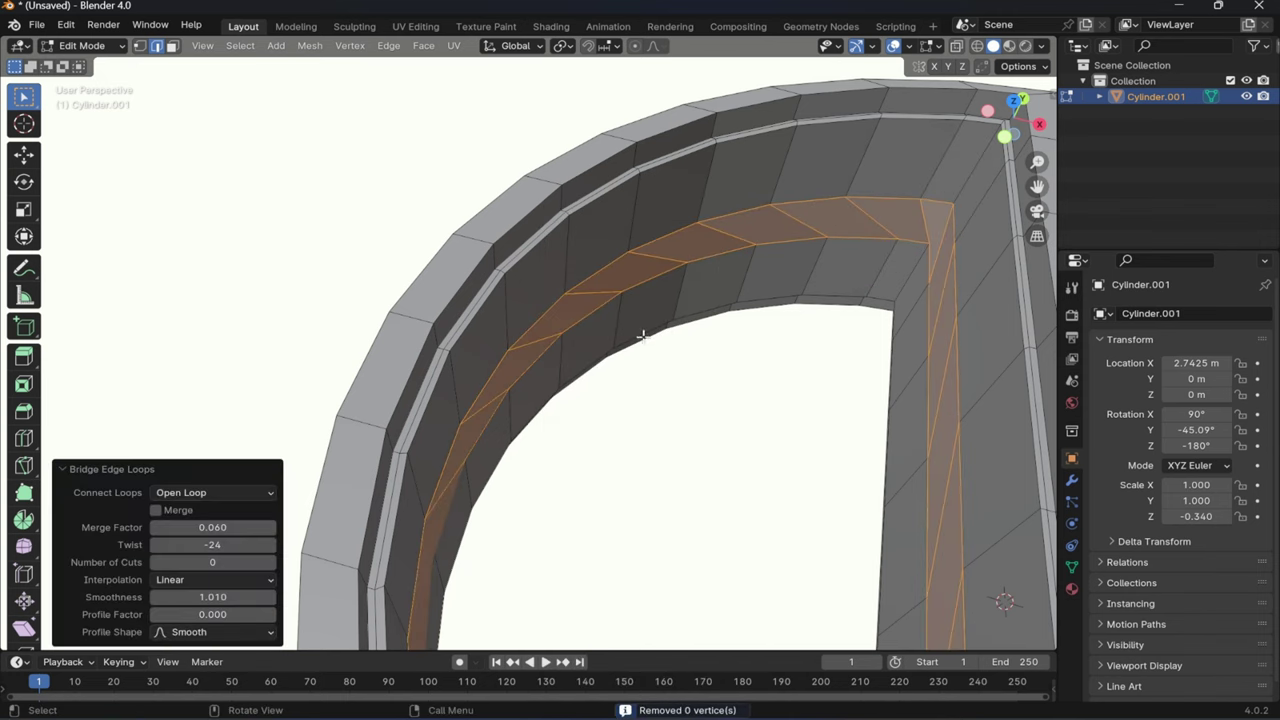
left_click_drag(217, 543, 167, 543)
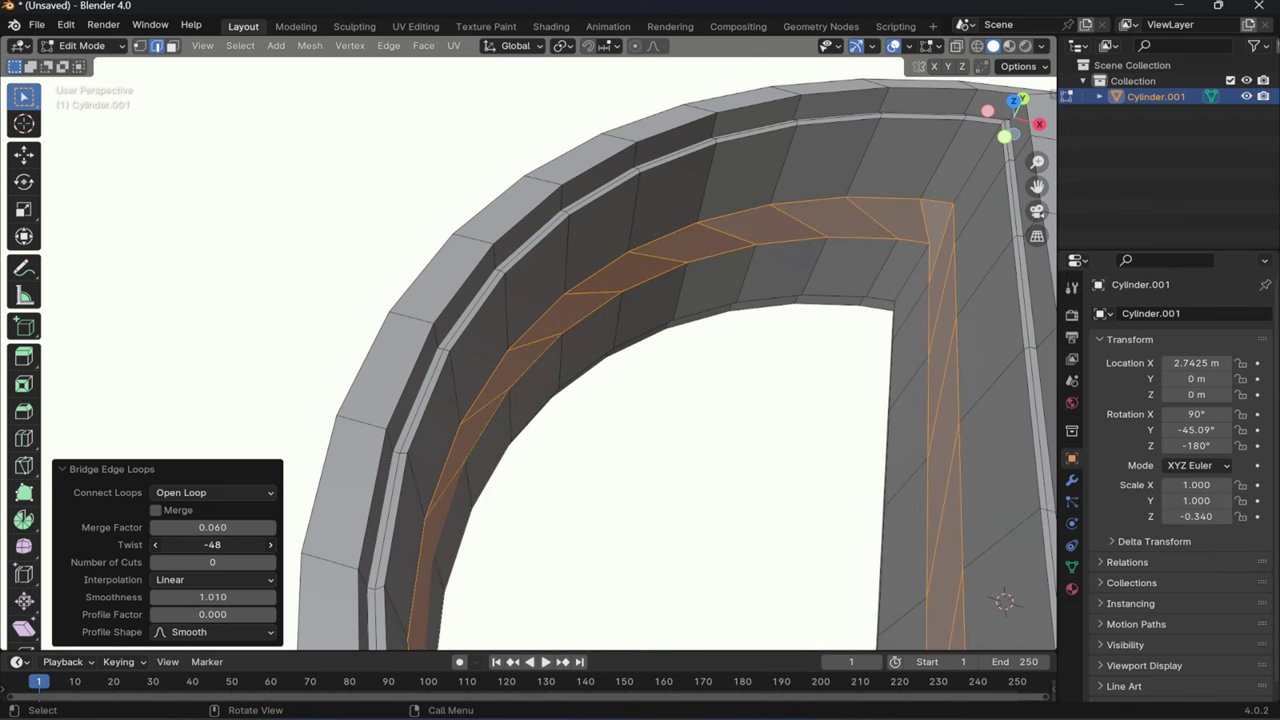
scroll(398, 469, "down", 4)
middle_click_drag(584, 412, 540, 310, "shift")
scroll(539, 187, "up", 4)
left_click(157, 461)
- Scale the bridged band along Z so its edges spread toward both ledges, and add a centred loop cut
key("s")
key("z")
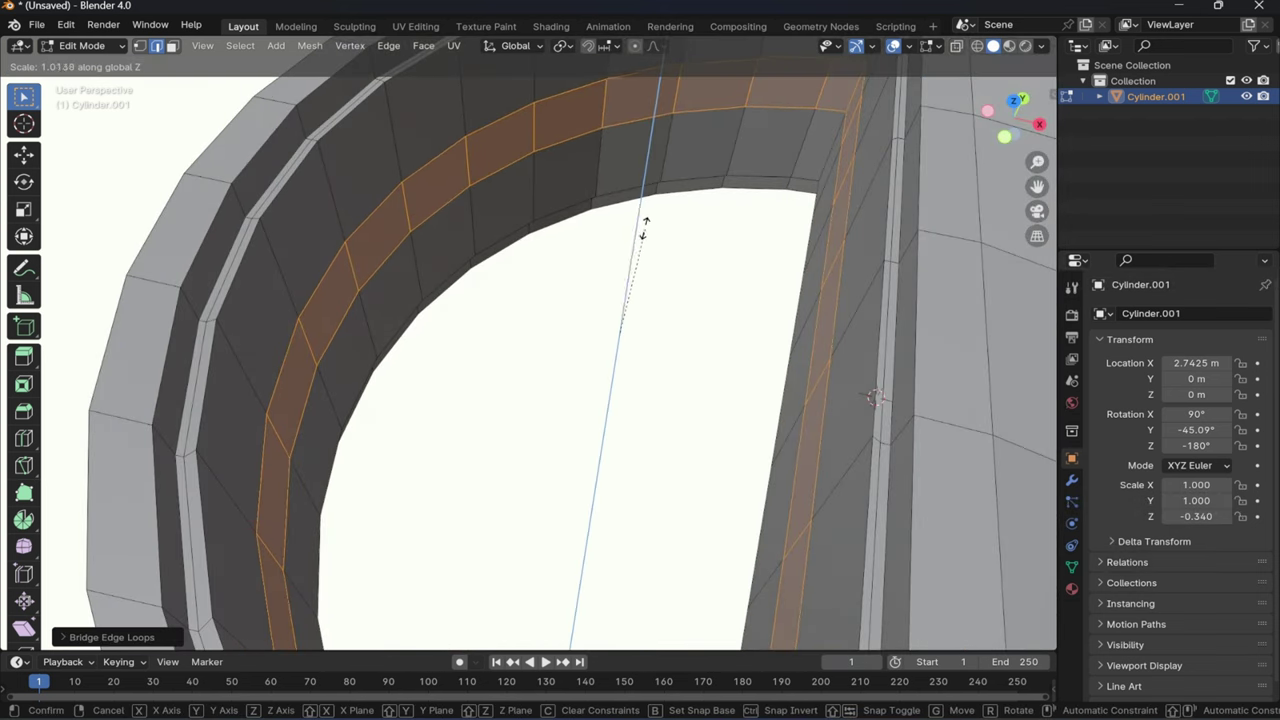
left_click(566, 525)
key("ctrl+r")
left_click(349, 250)
right_click(351, 257)
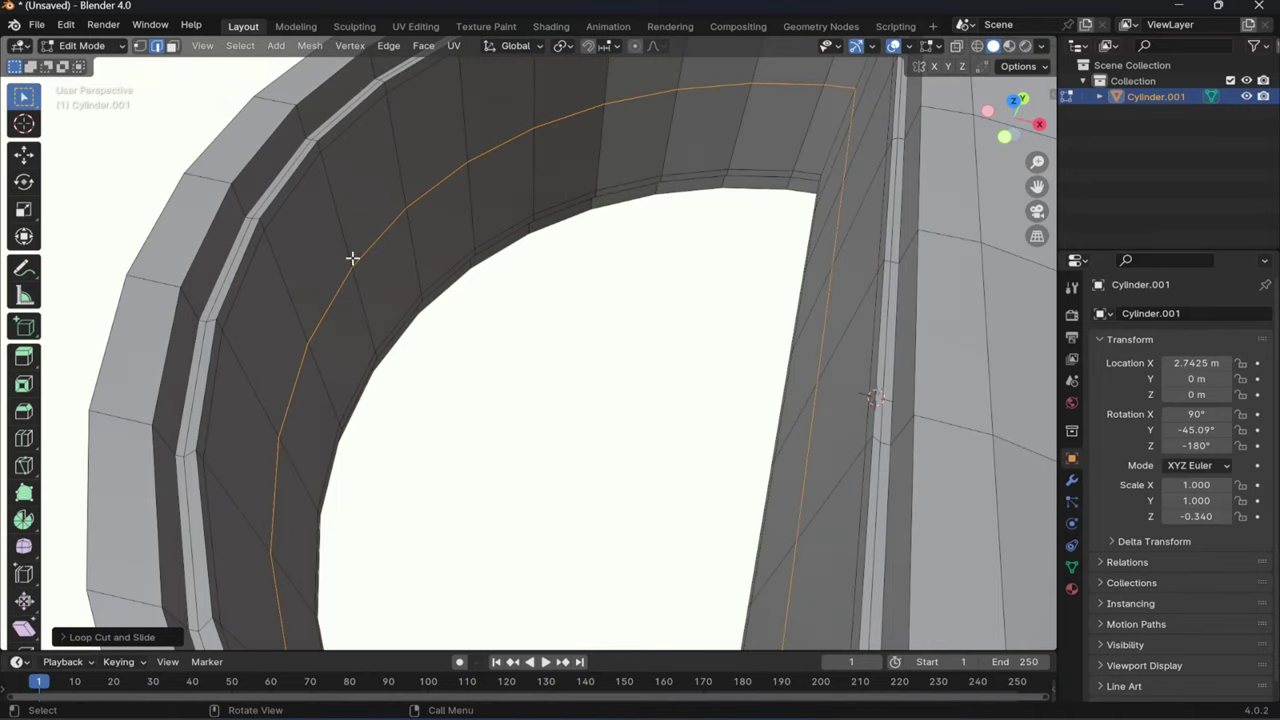
- Add a loop cut on the rim's narrow inner wall, close to the ledge
scroll(400, 290, "down", 5)
middle_click_drag(640, 318, 650, 345)
scroll(560, 300, "up", 5)
middle_click_drag(545, 285, 378, 180, "shift")
scroll(345, 316, "up", 1)
key("ctrl+r")
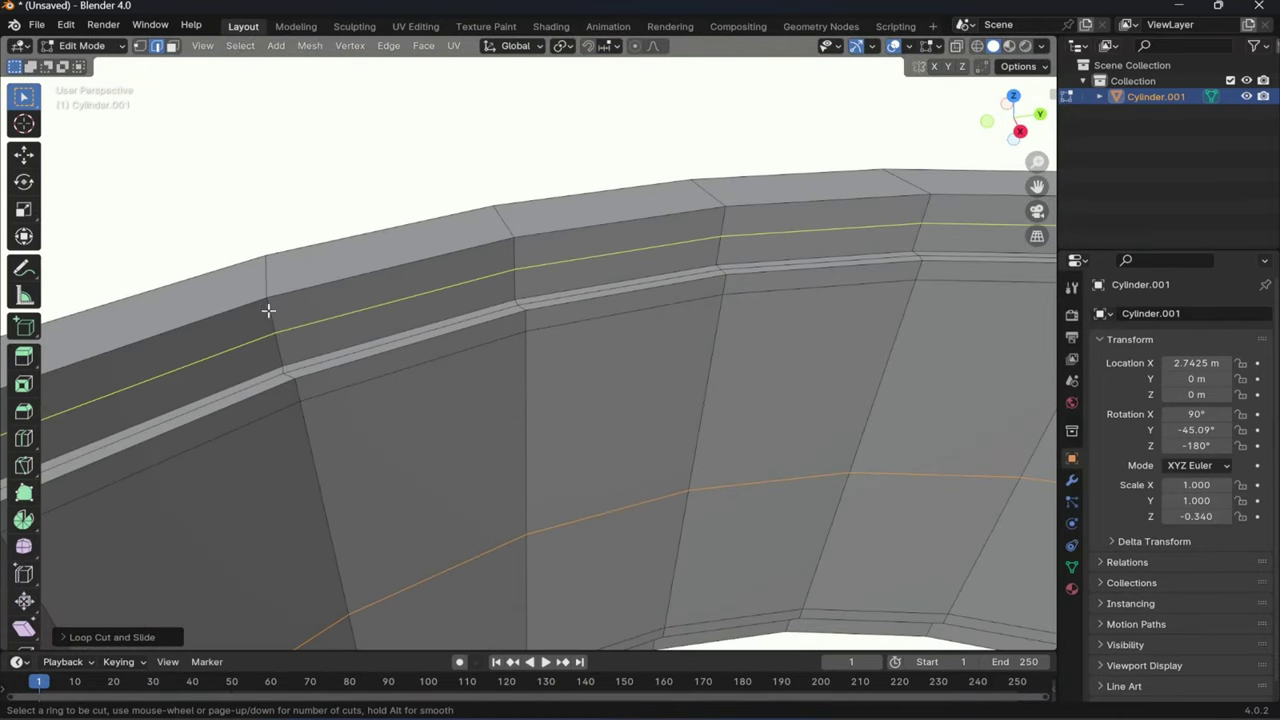
left_click(260, 303)
right_click(296, 297)
left_click(277, 311)
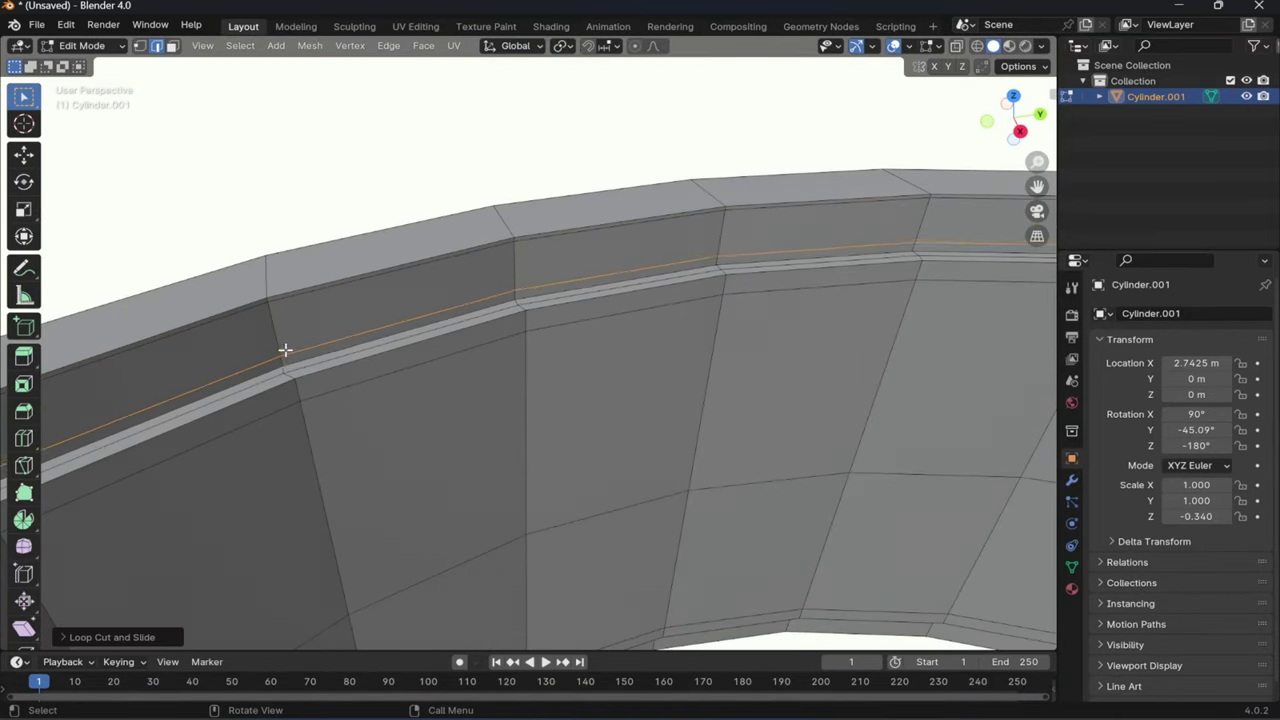
- Add a loop cut on the rim's flat top face and slide it toward the outer edge
middle_click_drag(286, 349, 292, 253)
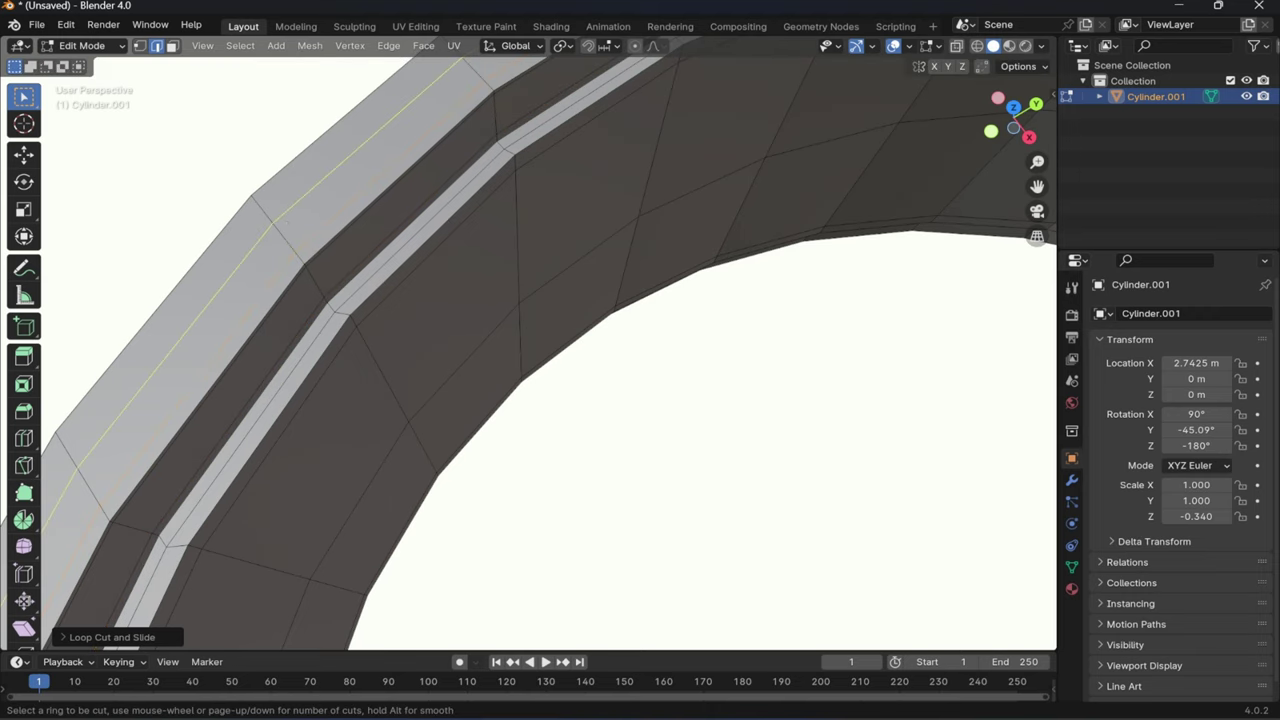
left_click(251, 209)
right_click(251, 209)
scroll(251, 209, "down", 4)
middle_click_drag(251, 209, 503, 350)
scroll(566, 489, "up", 2)
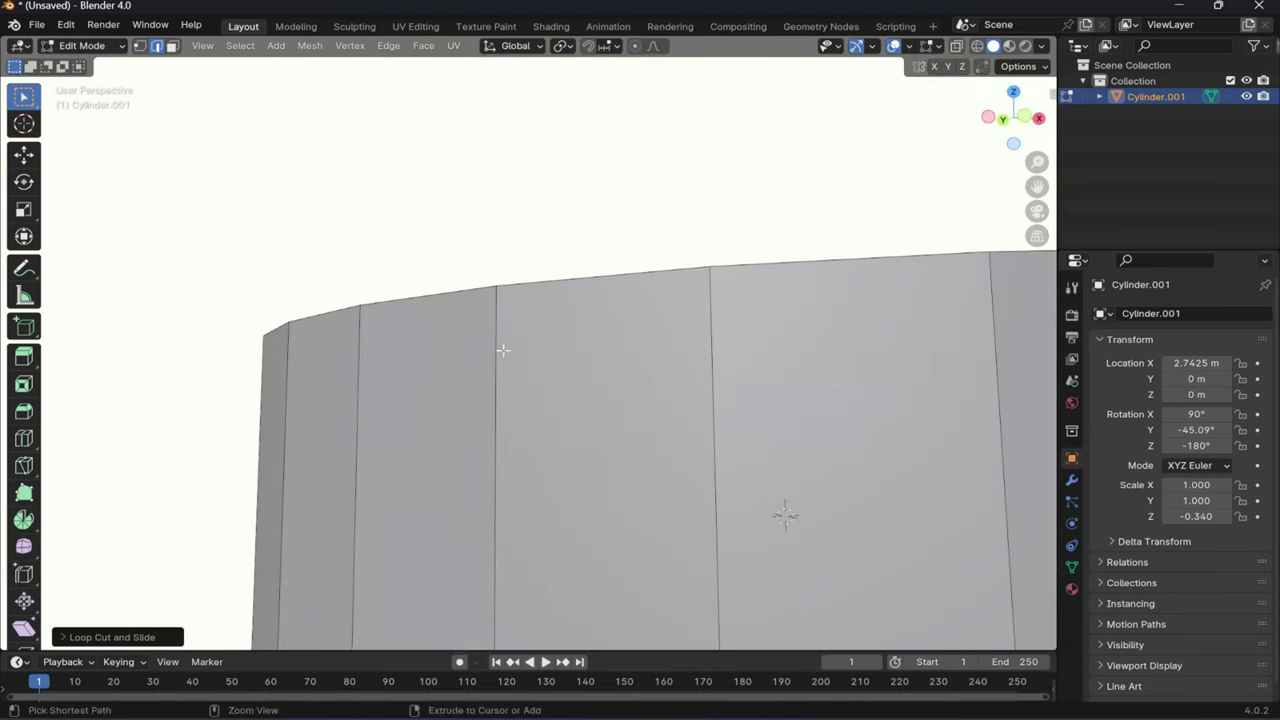
key("g")
key("g")
left_click(508, 583)
- Add another loop cut along the outer upper edge of the rim, slid tight against the edge
scroll(683, 503, "down", 5)
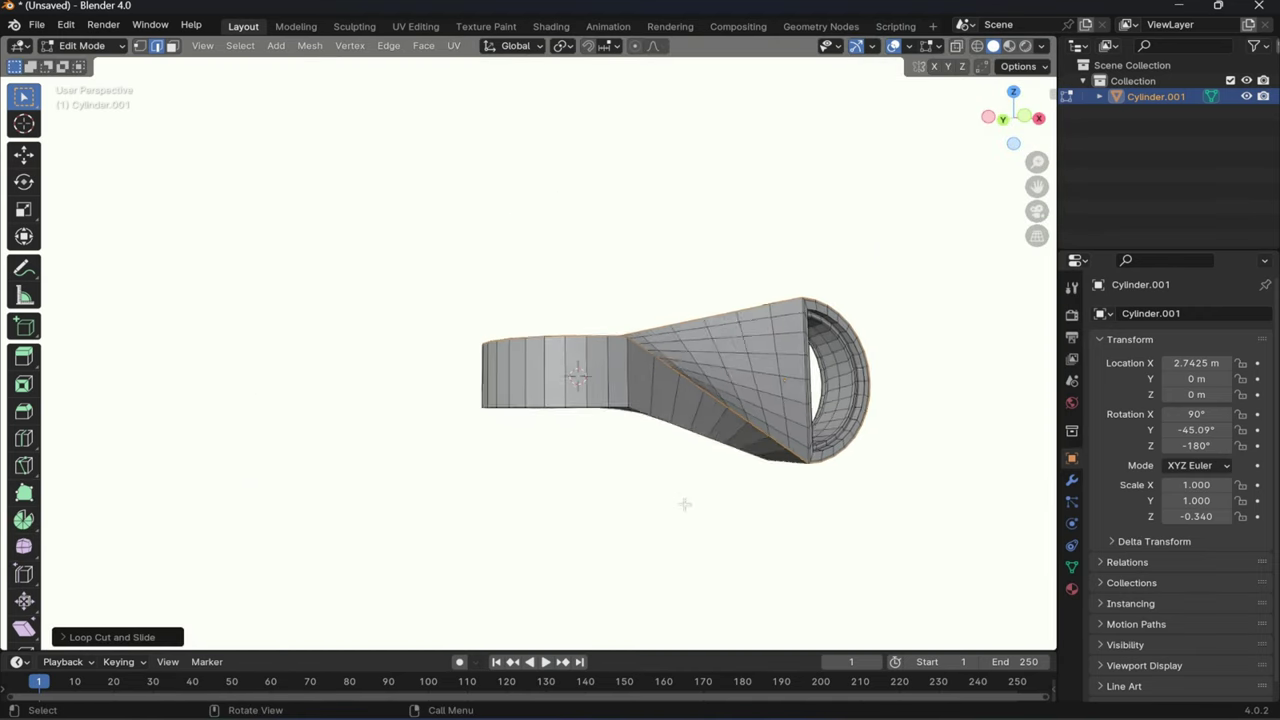
middle_click_drag(683, 503, 627, 381)
scroll(627, 381, "up", 3)
scroll(628, 382, "up", 3)
key("ctrl+r")
left_click(627, 384)
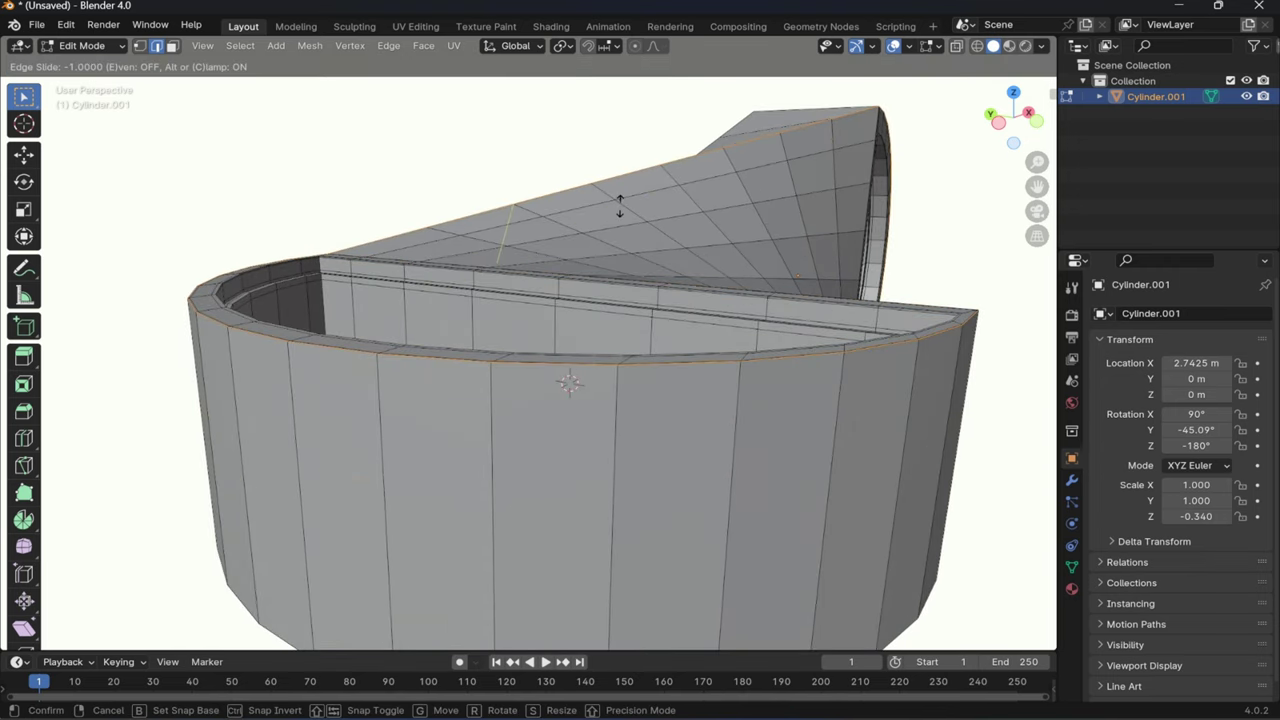
left_click(618, 220)
- Add two loop cuts on the outer side wall, one near its lower edge and one around its middle
middle_click_drag(640, 595, 660, 472, "shift")
key("ctrl+e")
key("Escape")
key("ctrl+r")
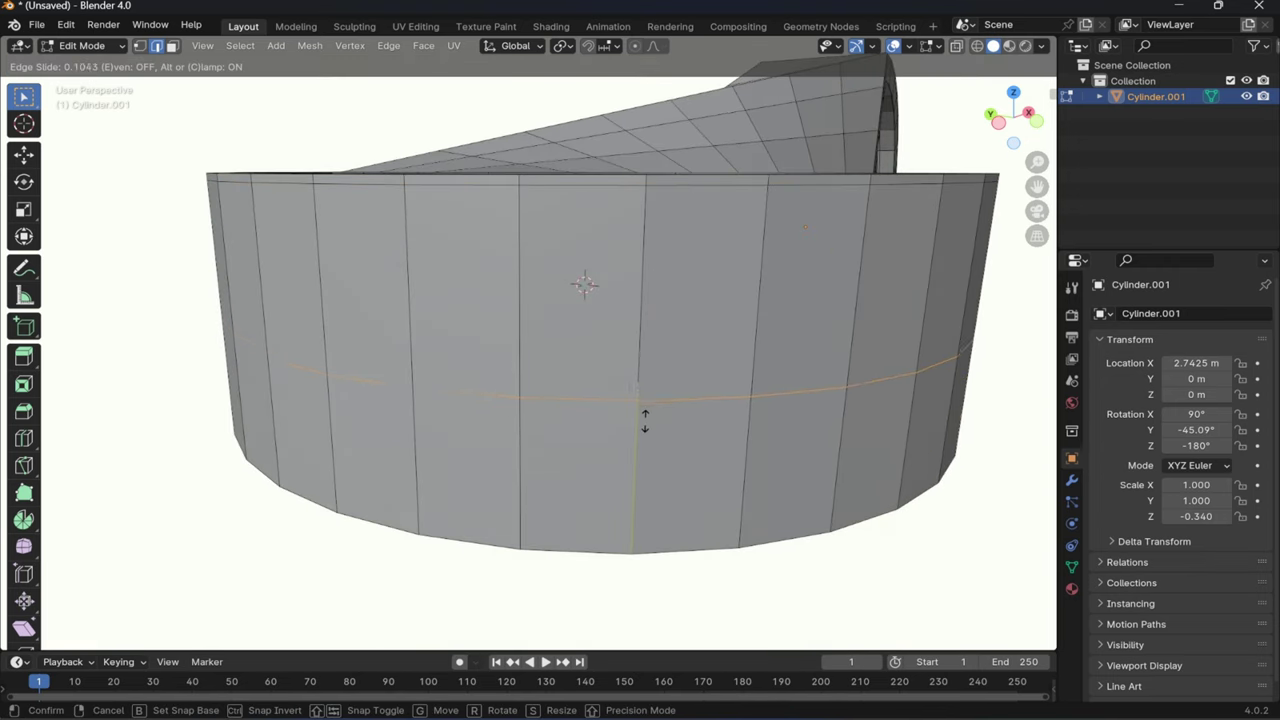
left_click(644, 560)
scroll(609, 429, "down", 3)
middle_click_drag(609, 429, 523, 389)
key("ctrl+r")
left_click(520, 389)
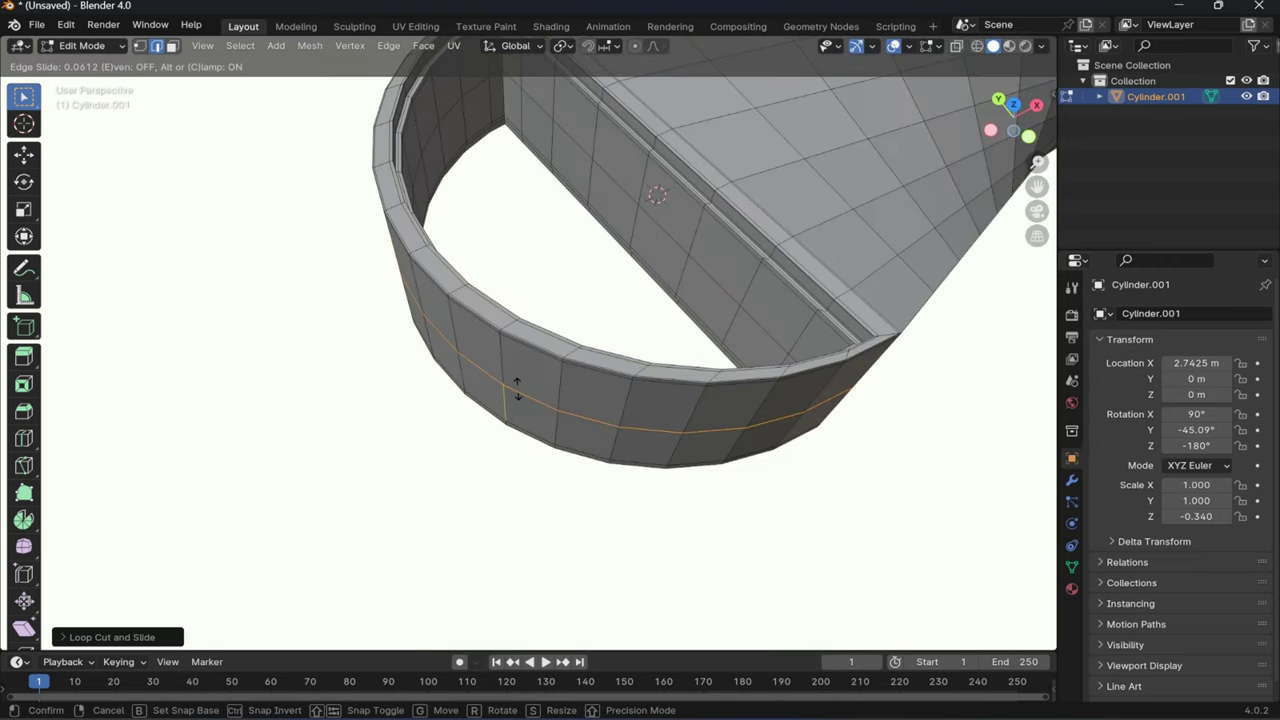
left_click(517, 392)
- Bevel the selected edge loop around the outer side wall
scroll(640, 340, "down", 6)
scroll(686, 400, "up", 6)
middle_click_drag(732, 301, 527, 330, "shift")
scroll(646, 423, "down", 4)
middle_click_drag(527, 330, 611, 349)
scroll(491, 277, "up", 4)
key("ctrl+b")
left_click(636, 225)
scroll(636, 225, "down", 2)
scroll(611, 349, "up", 4)
- Add a Subdivision Surface modifier to the piece in Object Mode and apply it
key("Tab")
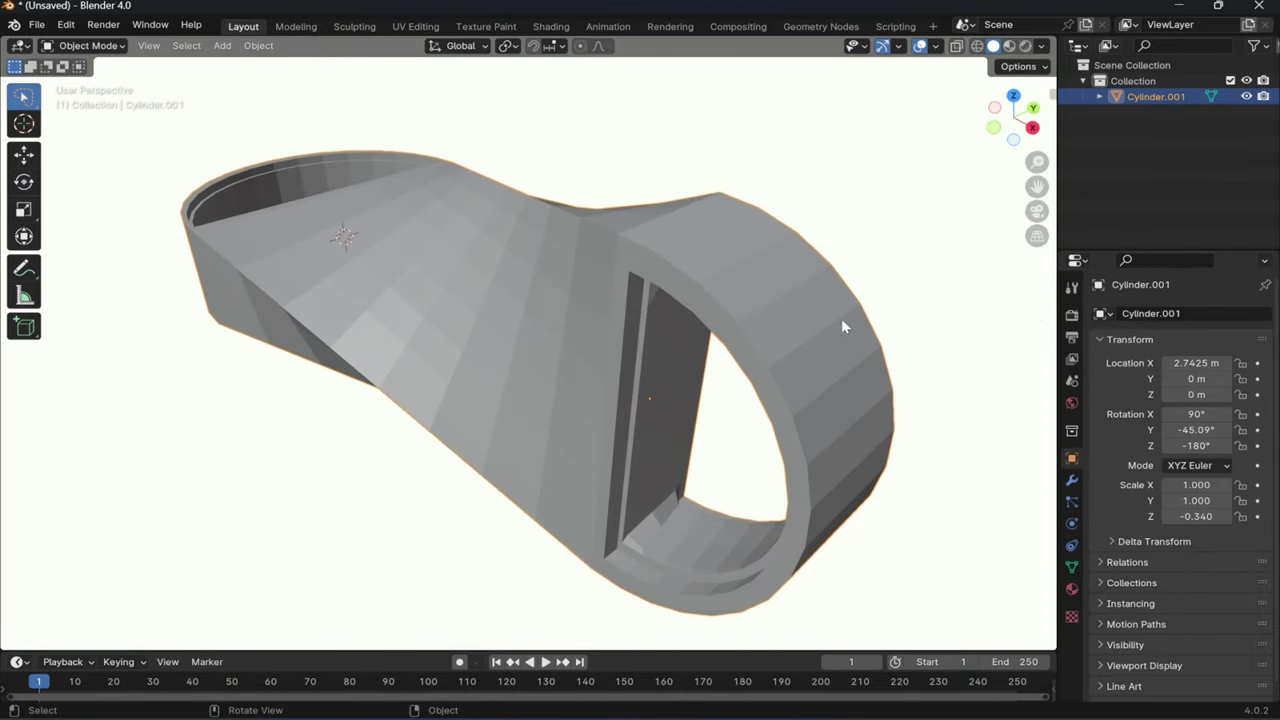
left_click(1071, 481)
left_click(1152, 316)
type("s")
left_click(1153, 351)
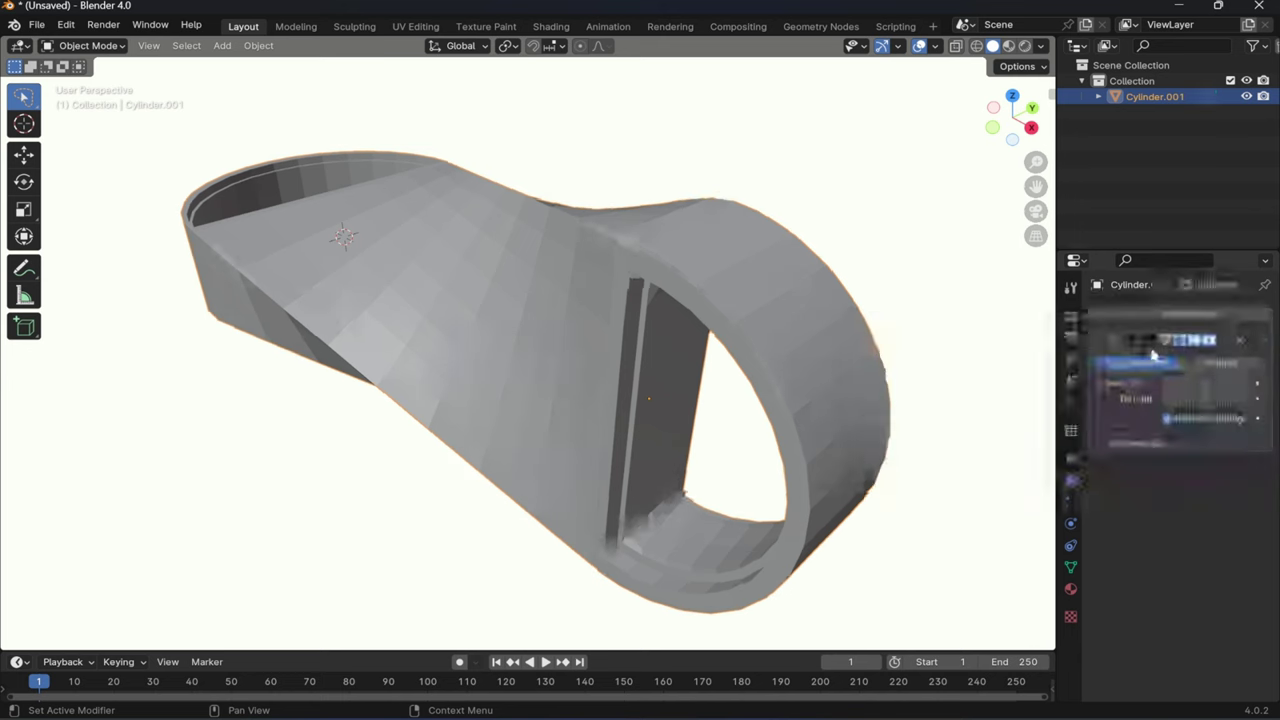
left_click(1239, 341)
- Shade all faces of the subdivided mesh smooth in Edit Mode and return to Object Mode
key("Tab")
key("a")
right_click(730, 512)
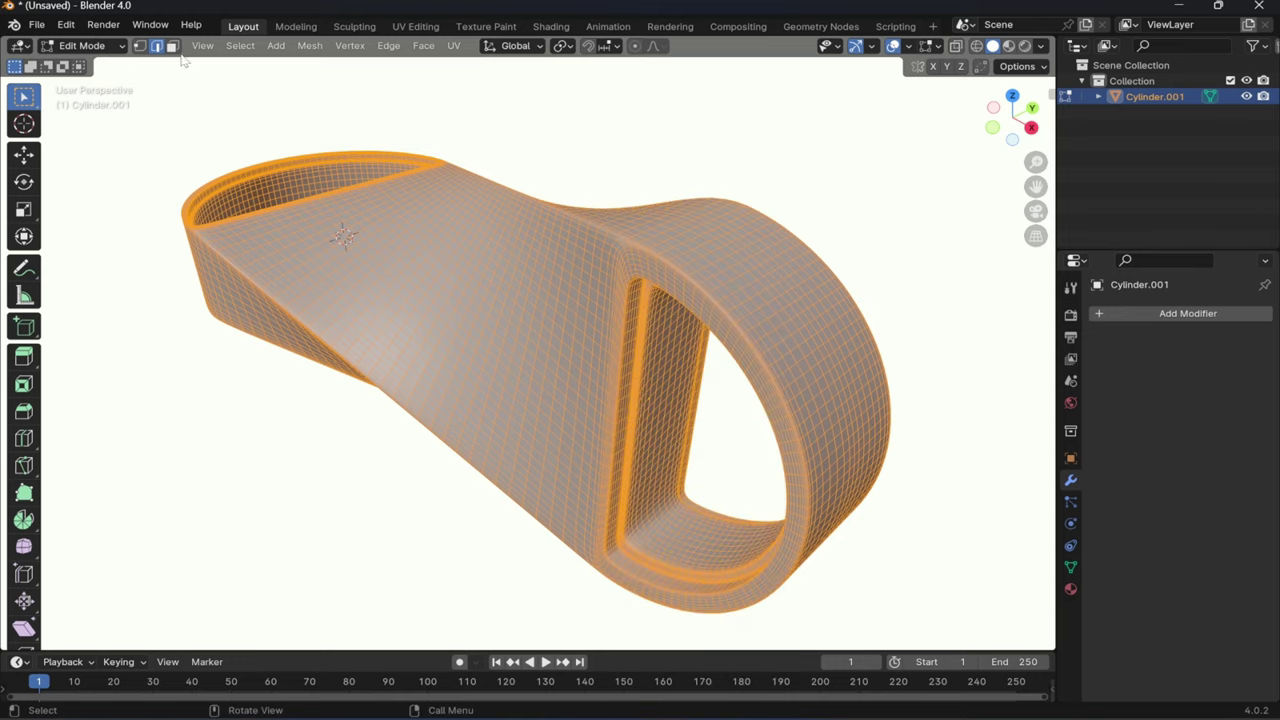
left_click(173, 47)
right_click(540, 275)
left_click(502, 467)
left_click(771, 191)
key("Tab")
middle_click_drag(665, 289, 685, 341)
- Load the factory preferences and deselect the piece
left_click(65, 24)
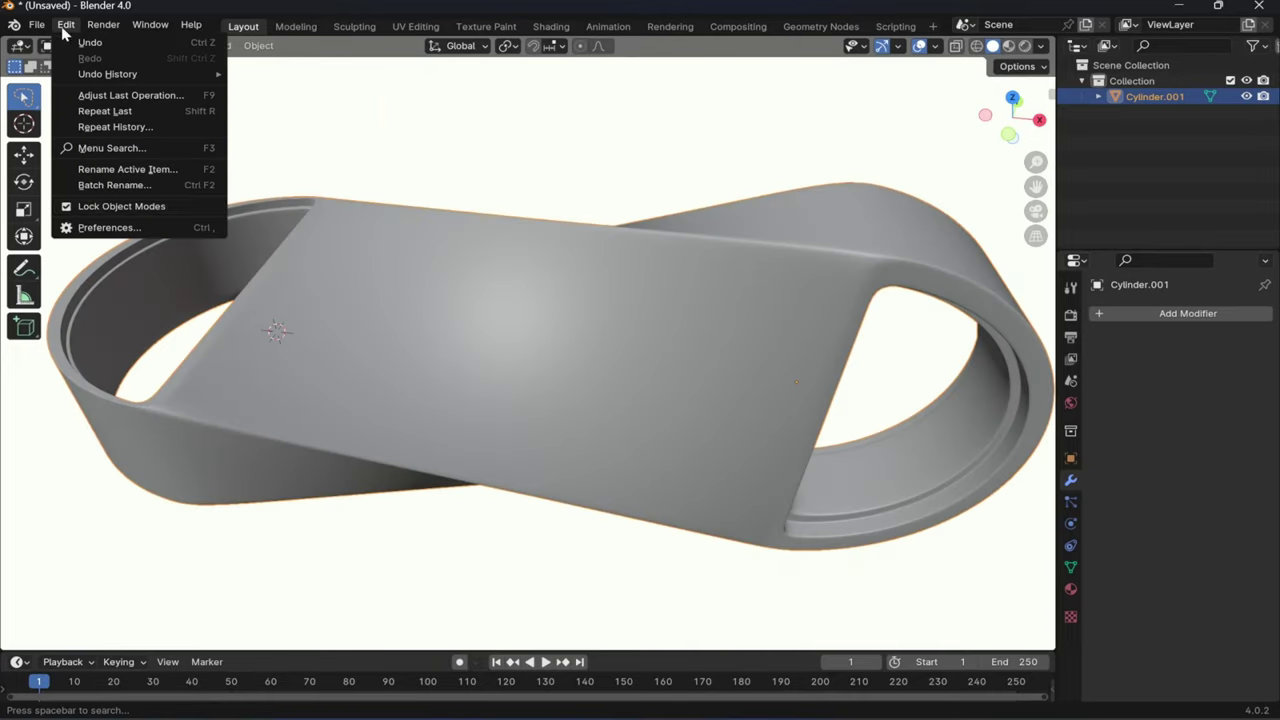
left_click(95, 210)
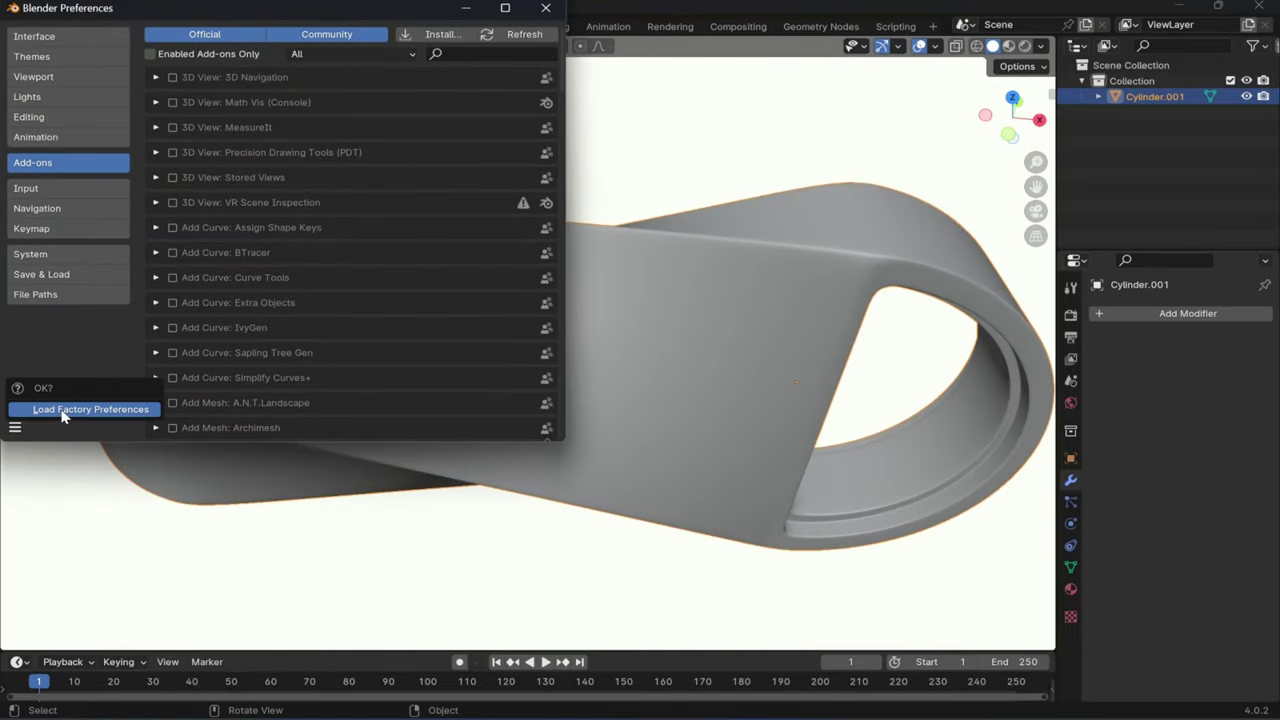
left_click(110, 410)
left_click(546, 9)
left_click(478, 190)
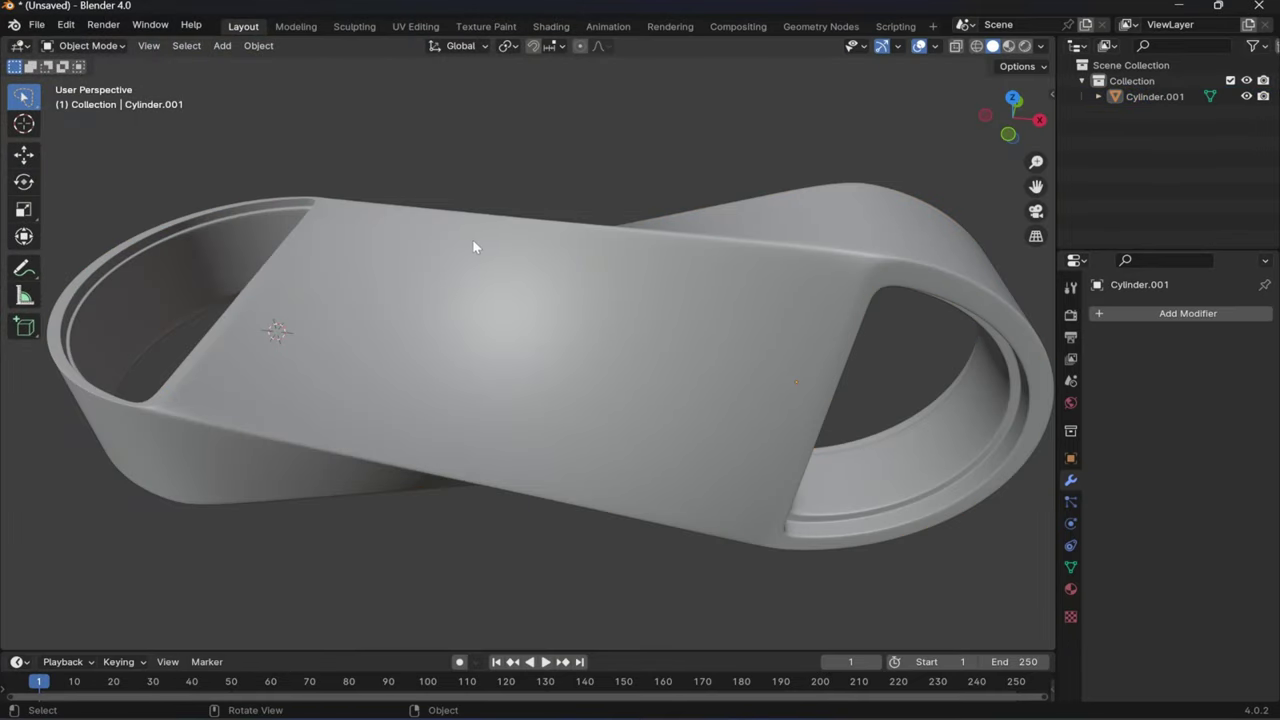
- Switch the viewport to material preview shading and assign a new material to the piece
middle_click_drag(472, 239, 389, 257)
scroll(426, 317, "up", 5)
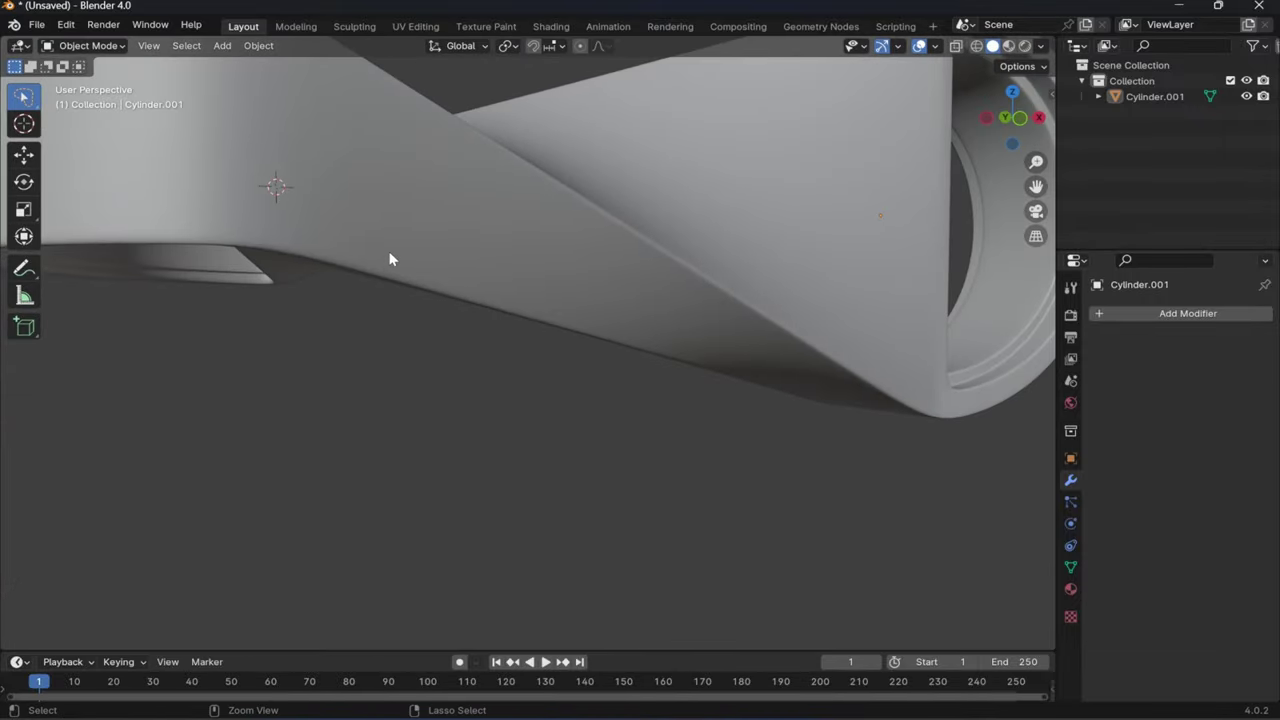
middle_click_drag(731, 235, 580, 285)
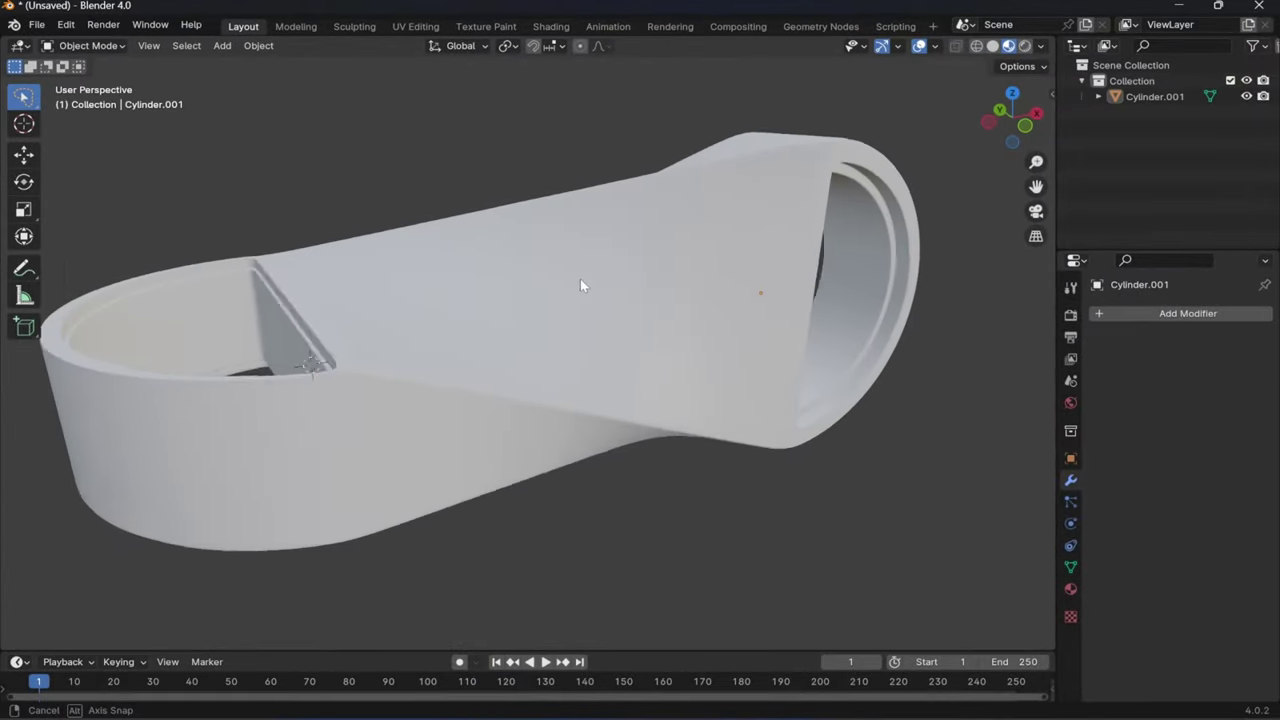
left_click(1070, 589)
left_click(1196, 381)
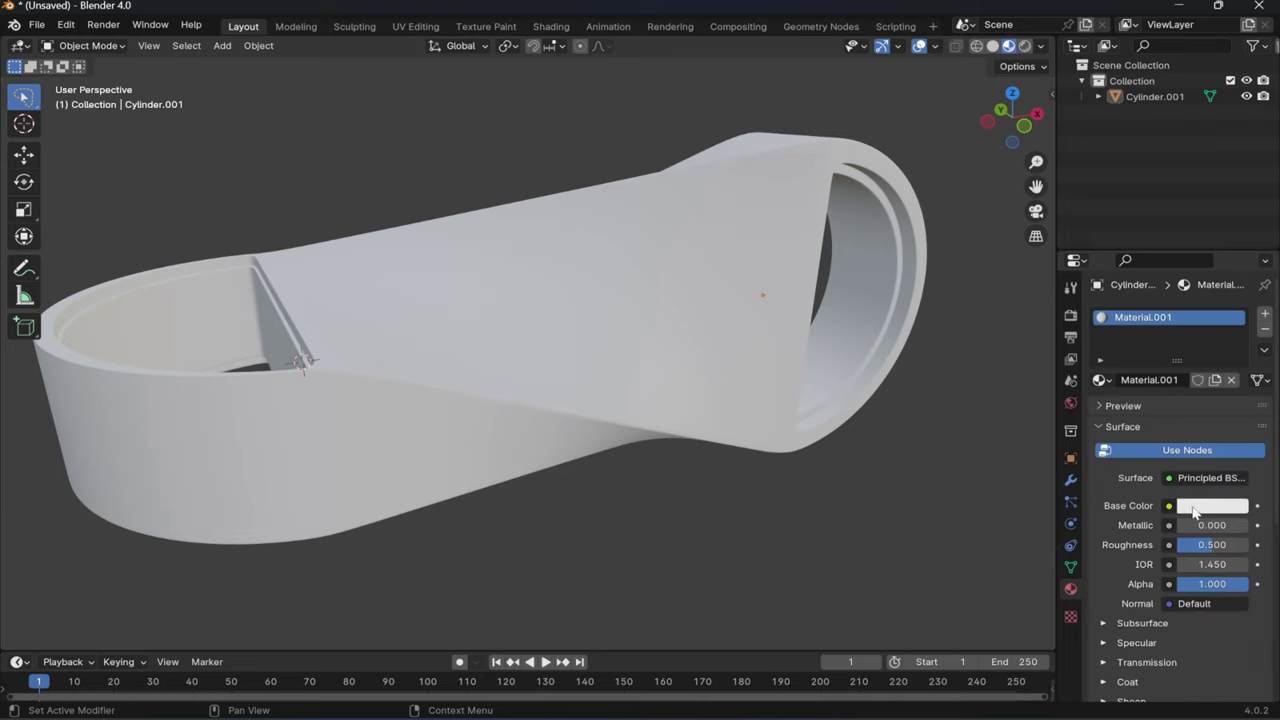
- Set the material's base color to a dark blue-gray (hue 0.542, saturation 0.147, value 0.109) and raise its metallic value
left_click(1195, 508)
left_click_drag(1156, 378, 1137, 334)
left_click_drag(1235, 265, 1235, 343)
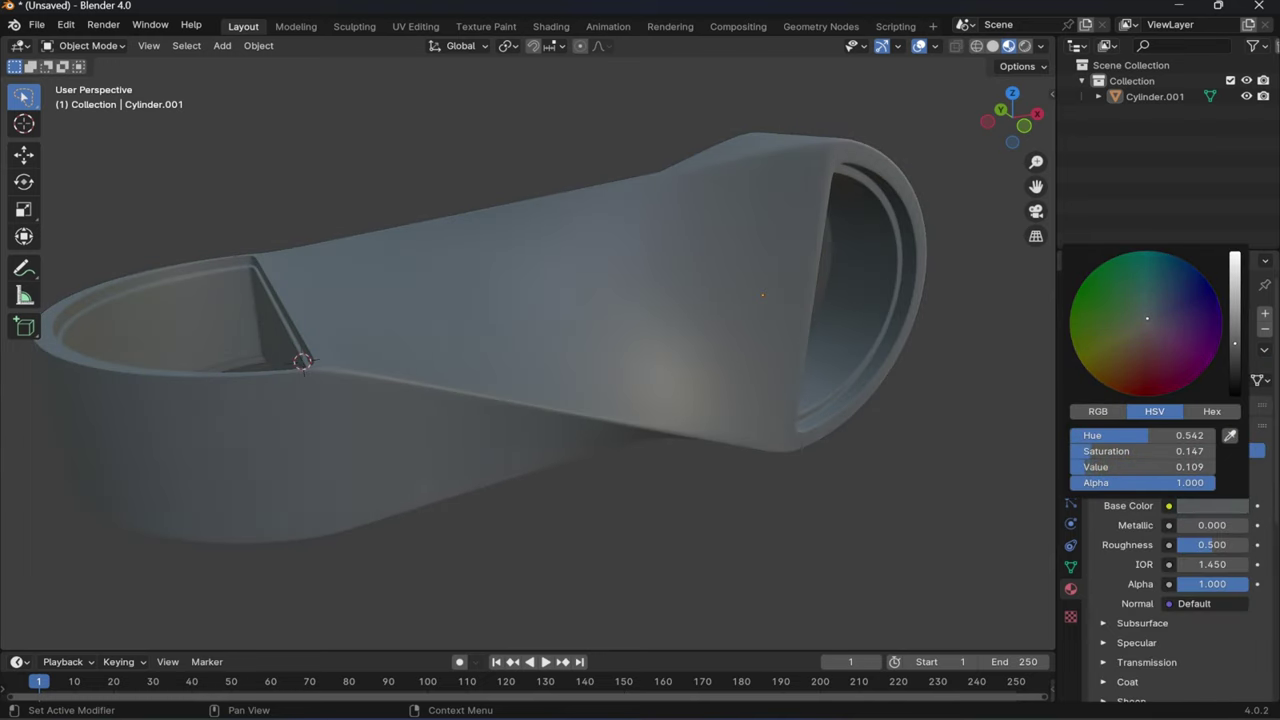
mouse_move(1199, 524)
left_mouse_down()
mouse_move(1214, 525)
mouse_move(1205, 545)
left_mouse_up()
- Maximize the 3D viewport without panels and inspect the finished piece from several angles
middle_click_drag(863, 444, 963, 451, "shift")
key("ctrl+alt+space")
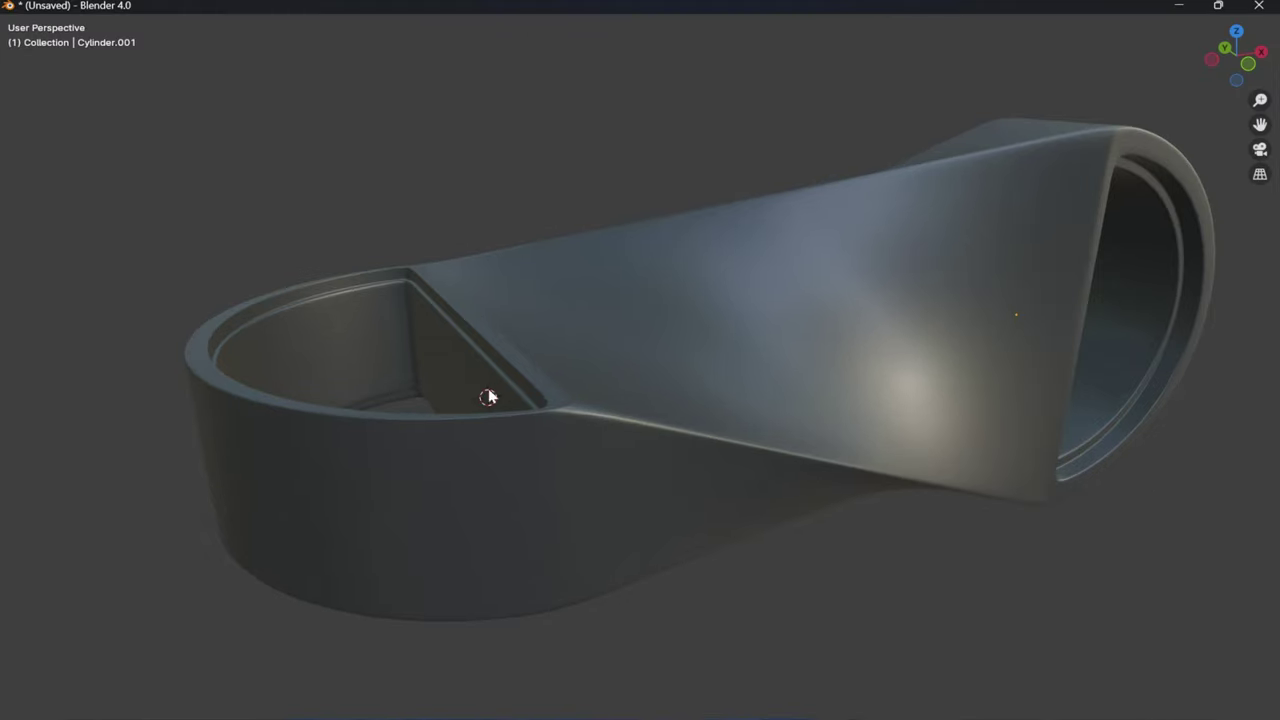
middle_click_drag(1030, 234, 821, 343)
middle_click_drag(843, 297, 880, 360)
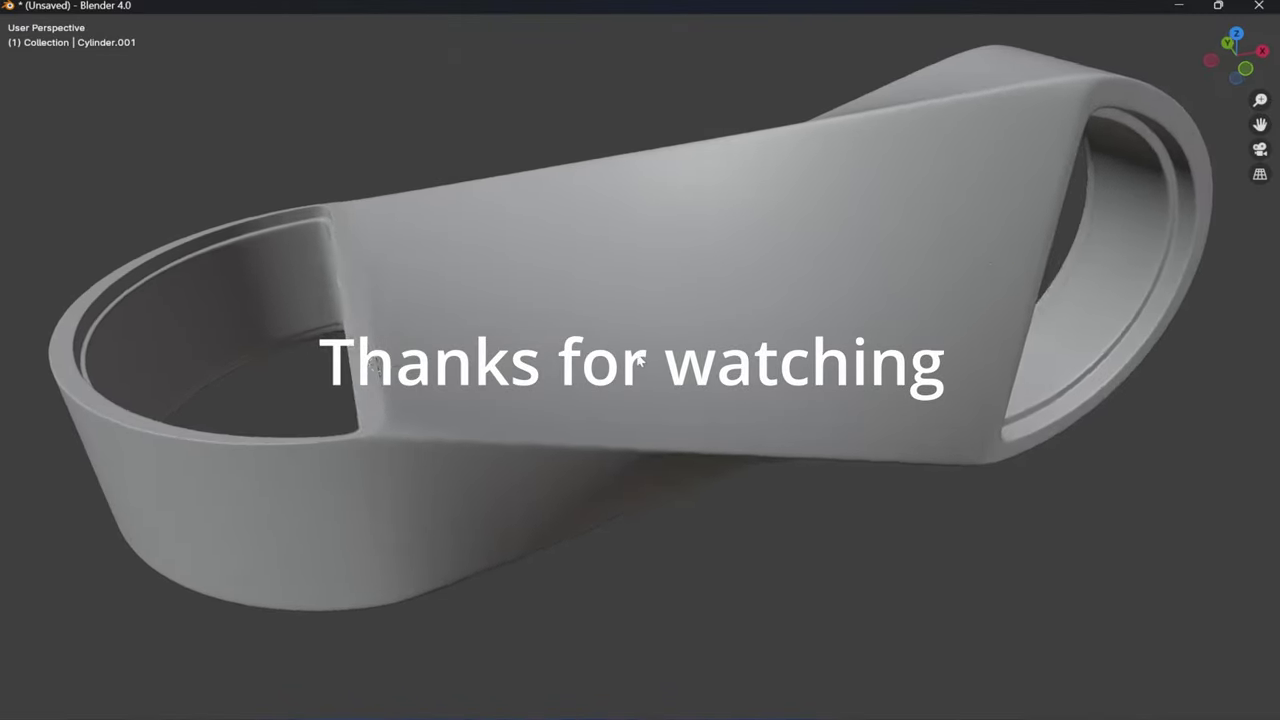